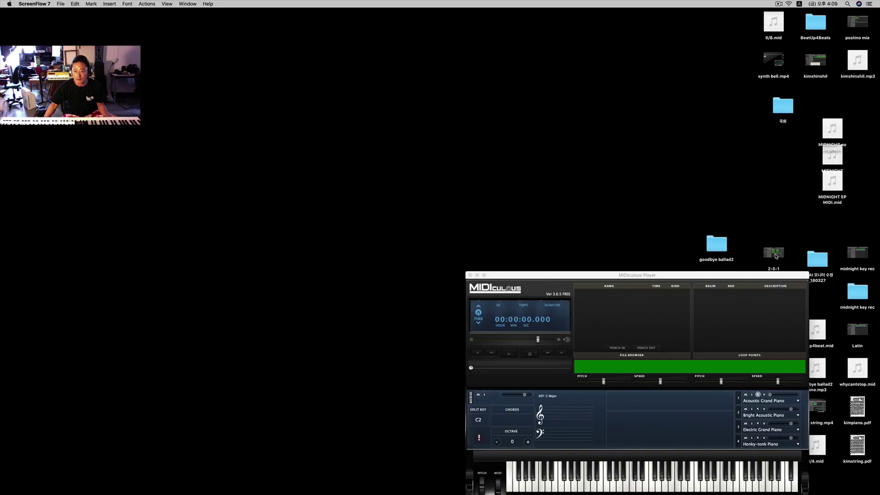
Step: Open the 2-5-1 project from the desktop and move the playhead to bar 23
{"action": "double_click", "coordinate": [776, 256]}
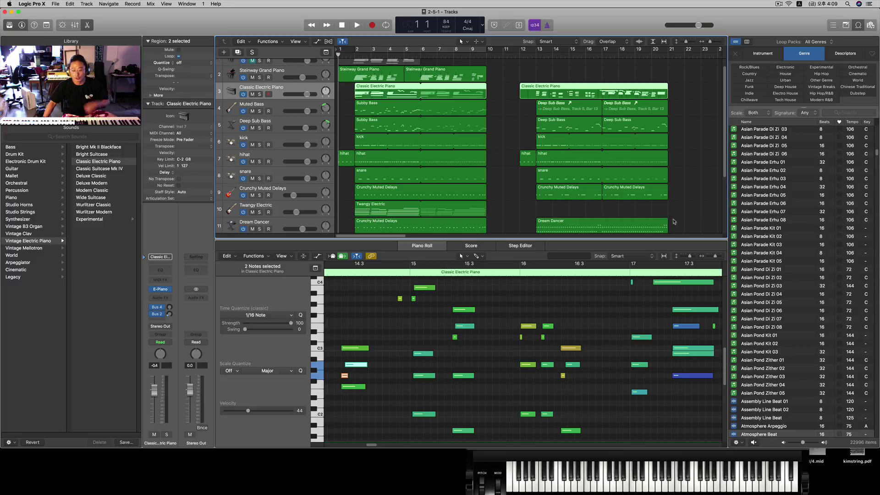
{"action": "key", "text": "period"}
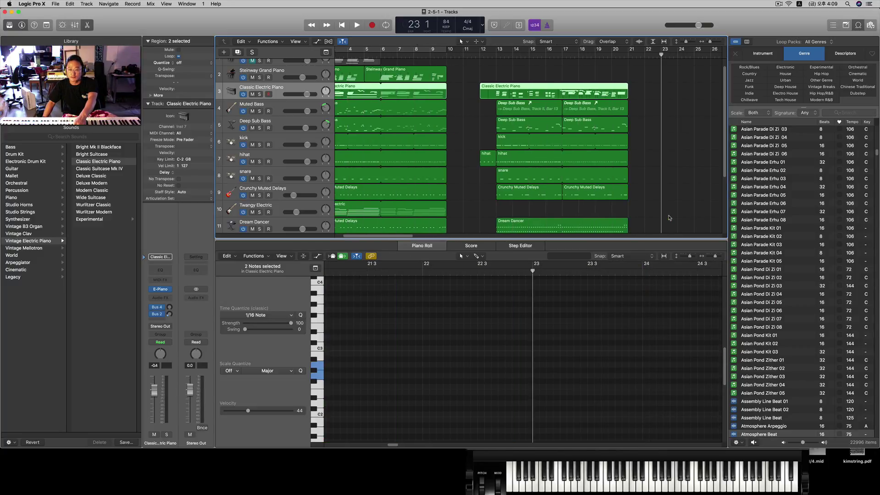
{"action": "key", "text": "comma"}
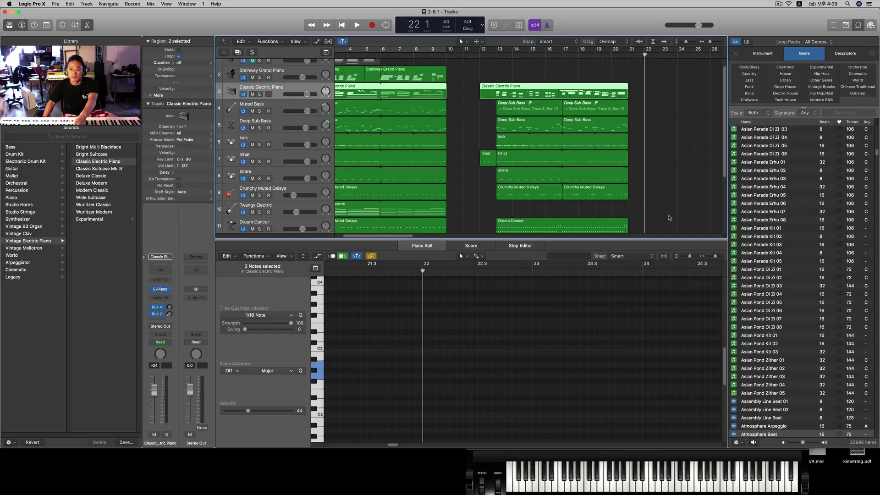
{"action": "key", "text": "period"}
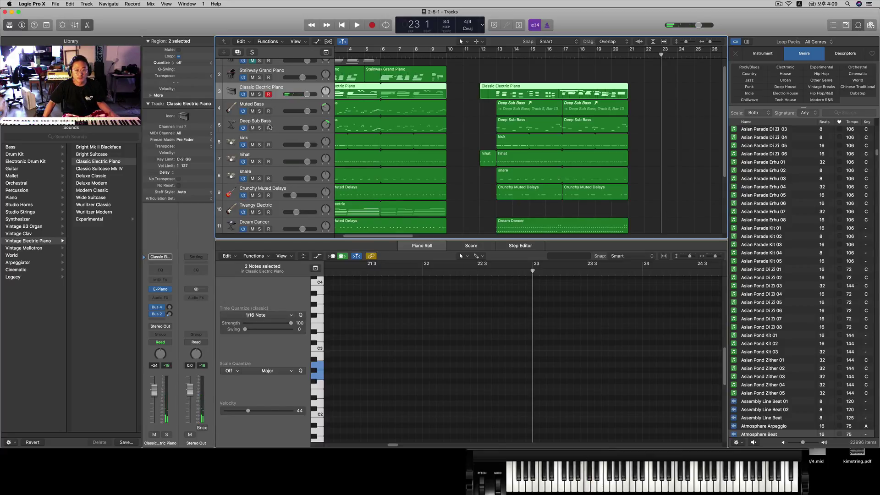
{"action": "left_click", "coordinate": [259, 111]}
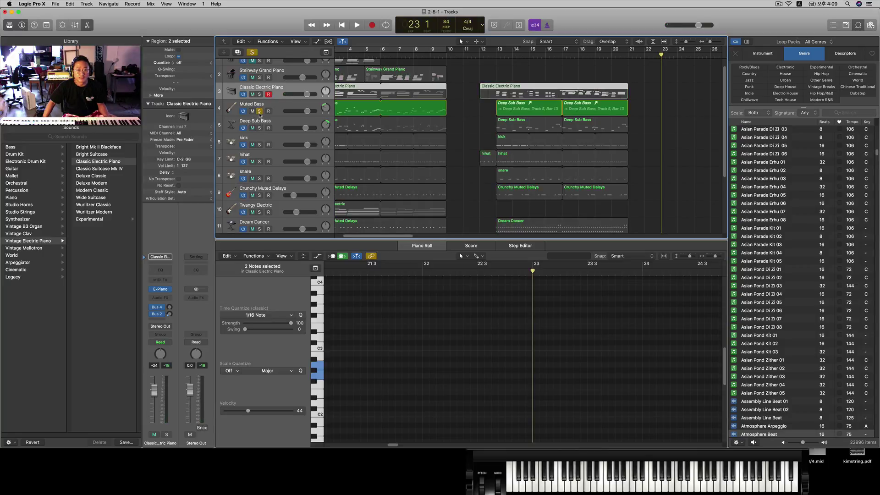
{"action": "left_click", "coordinate": [260, 112]}
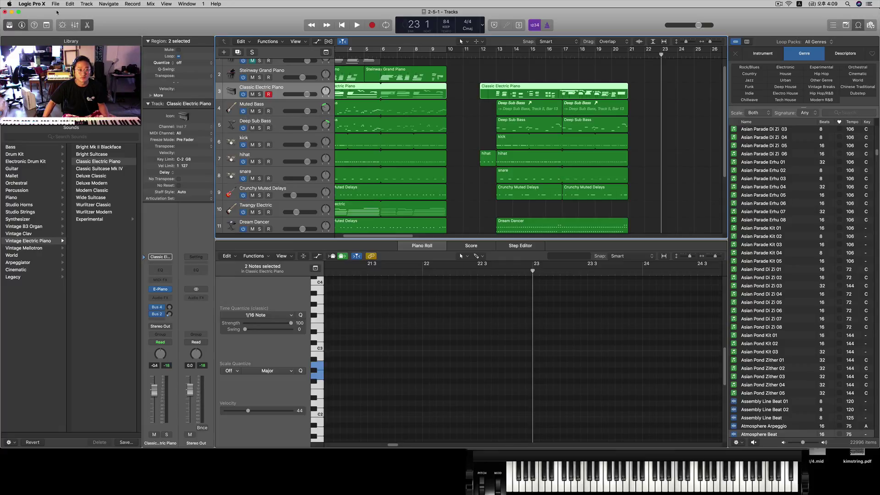
{"action": "left_click", "coordinate": [55, 4]}
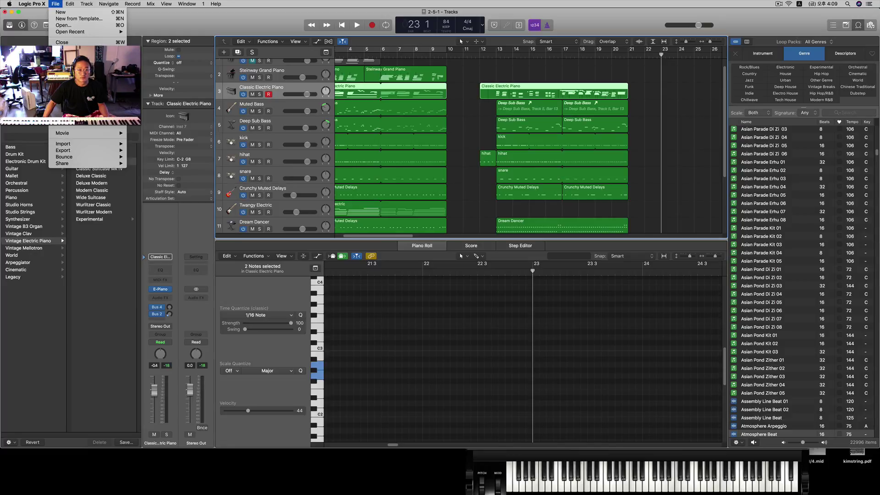
{"action": "left_click", "coordinate": [143, 28]}
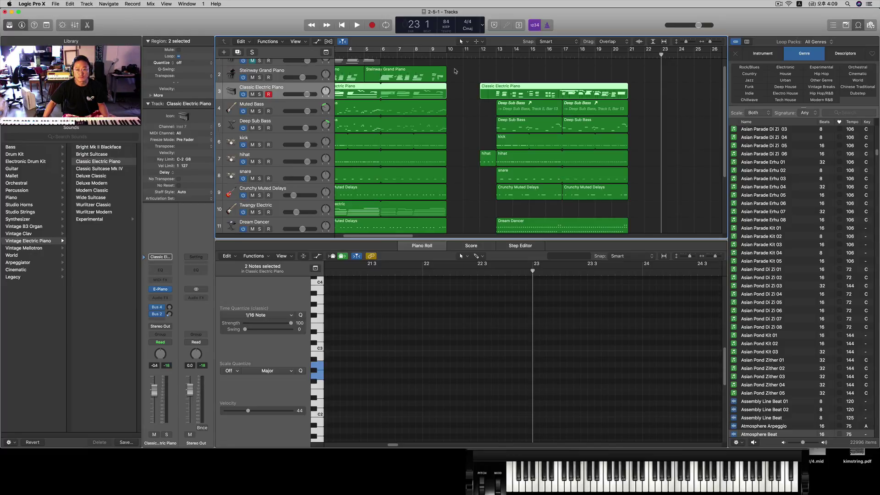
Step: Enlarge the track area and delete the MIDI regions on tracks 1 to 14, keeping the hihat intro region in bar 1
{"action": "scroll", "coordinate": [441, 73], "scroll_direction": "down", "scroll_amount": 3}
{"action": "scroll", "coordinate": [422, 75], "scroll_direction": "up", "scroll_amount": 4}
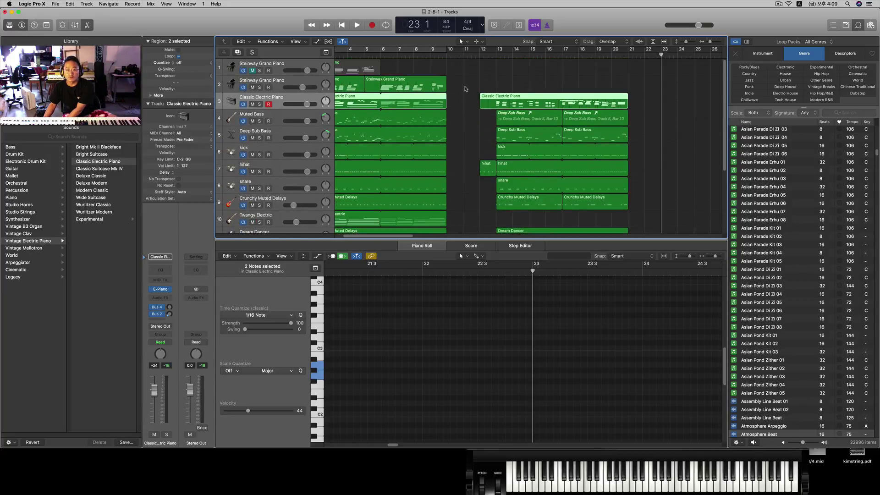
{"action": "scroll", "coordinate": [658, 113], "scroll_direction": "down", "scroll_amount": 5}
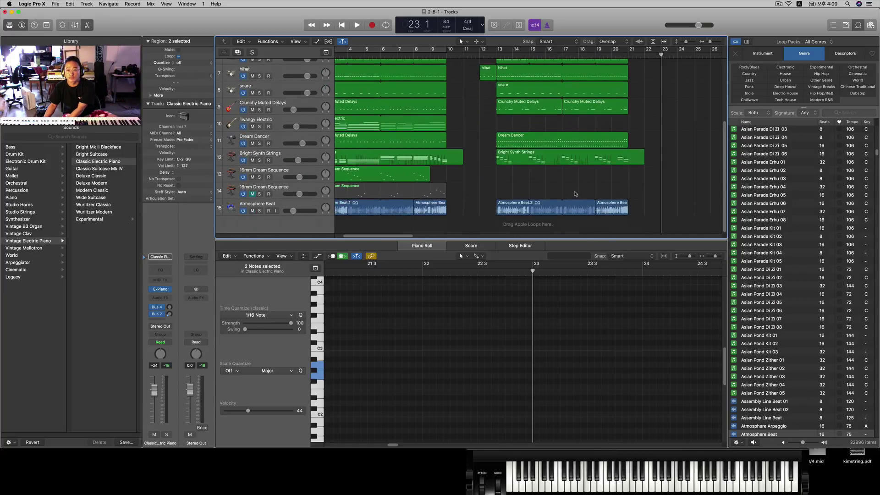
{"action": "left_click_drag", "start_coordinate": [533, 239], "coordinate": [531, 341]}
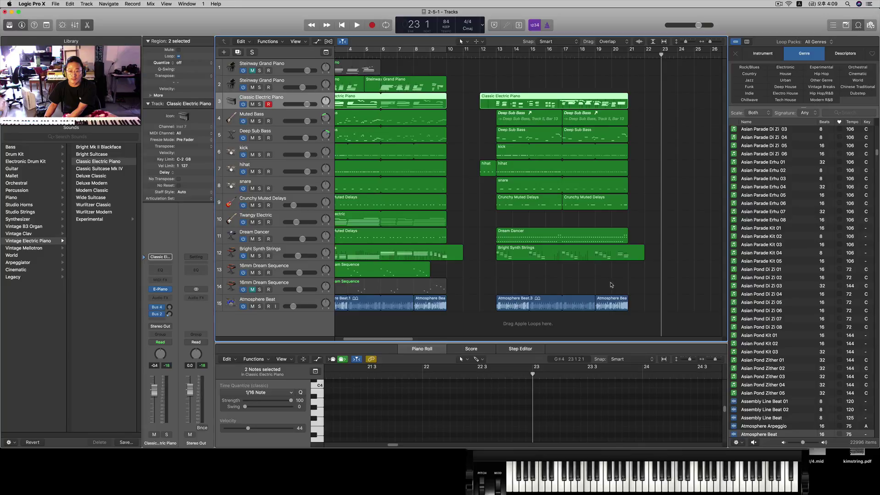
{"action": "left_click_drag", "start_coordinate": [611, 285], "coordinate": [352, 74]}
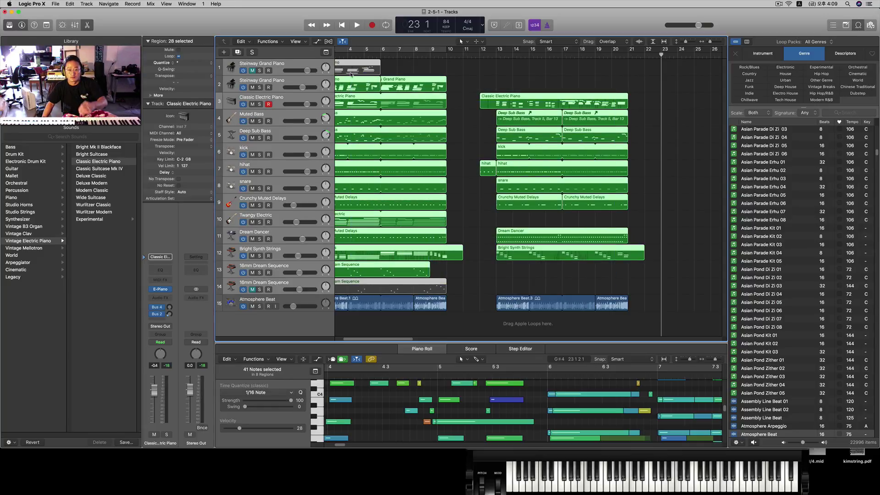
{"action": "key", "text": "Delete"}
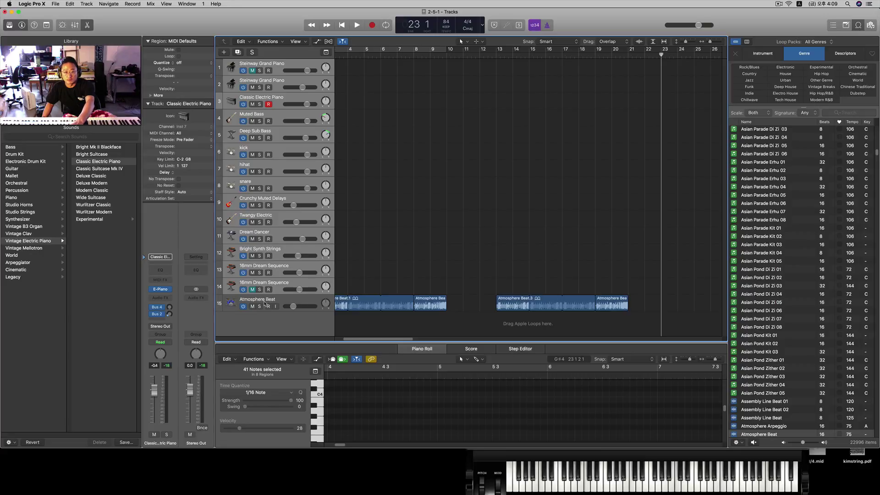
Step: Mute the Atmosphere Beat track and delete its second set of regions, from bar 13 to bar 21
{"action": "left_click", "coordinate": [253, 306]}
{"action": "key", "text": "Return"}
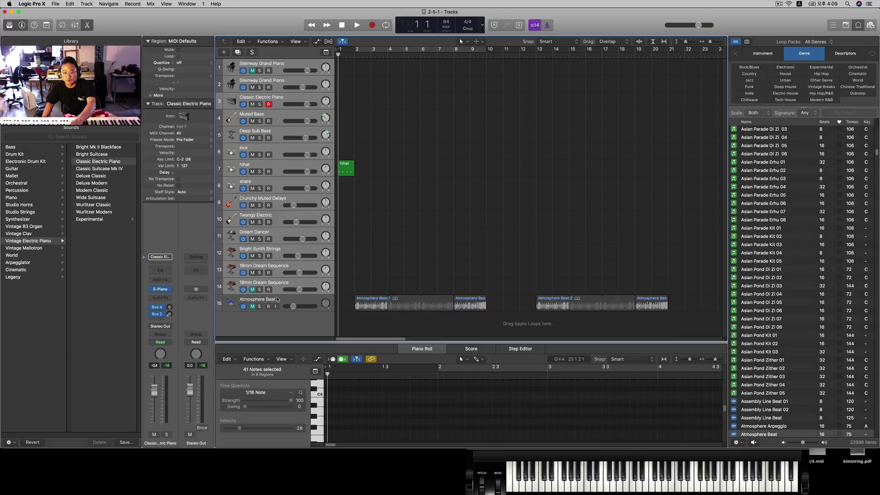
{"action": "left_click_drag", "start_coordinate": [364, 137], "coordinate": [355, 169]}
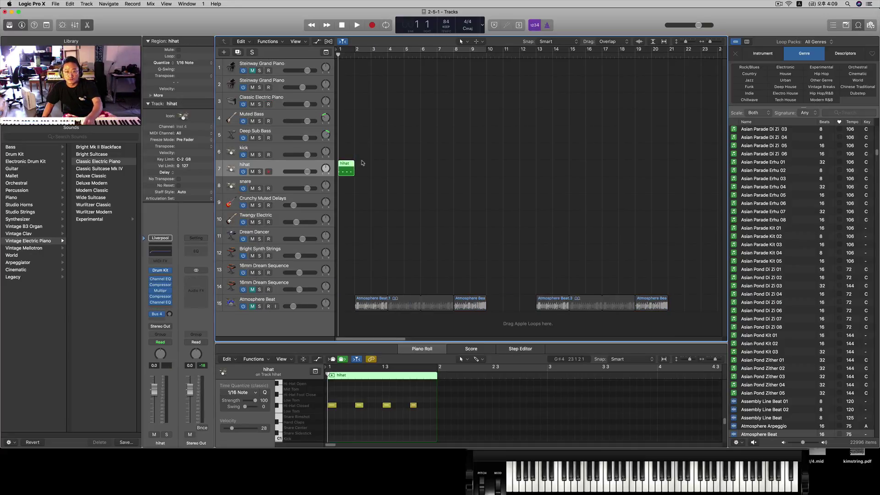
{"action": "left_click", "coordinate": [362, 164]}
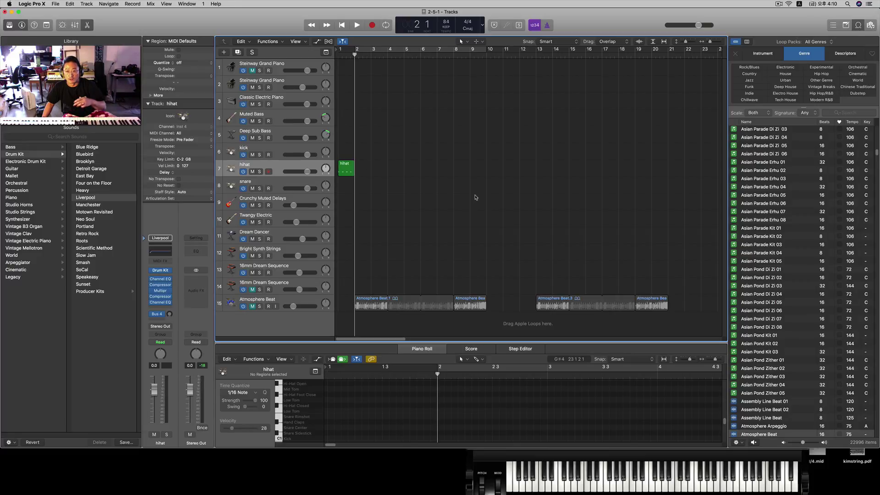
{"action": "left_click_drag", "start_coordinate": [561, 276], "coordinate": [669, 316]}
{"action": "key", "text": "Delete"}
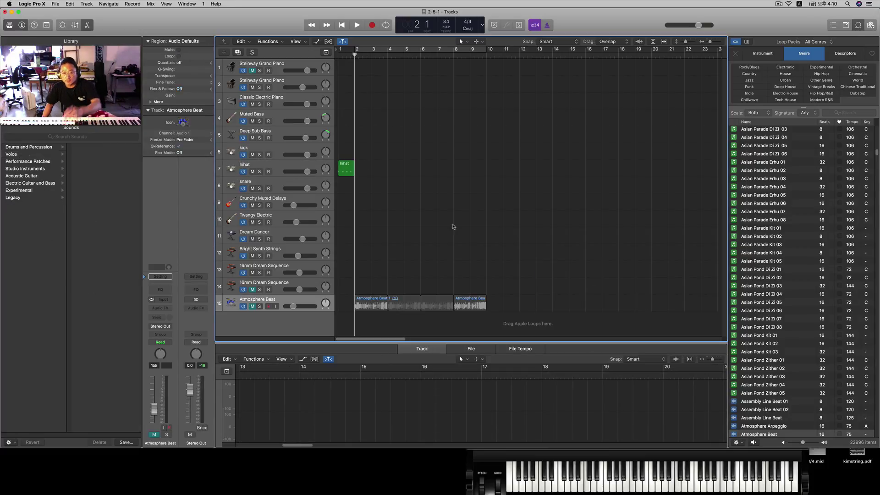
Step: Start saving the project under a different name on the Desktop and clear the existing file name
{"action": "left_click", "coordinate": [56, 4]}
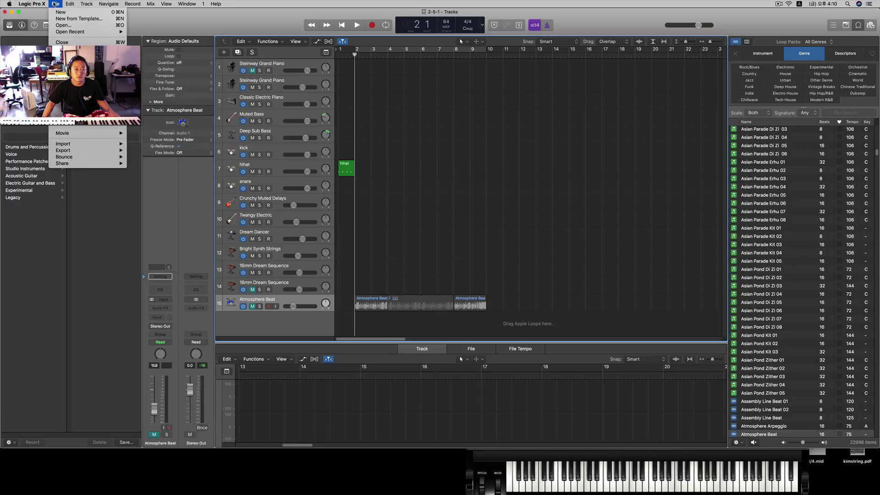
{"action": "left_click", "coordinate": [69, 65]}
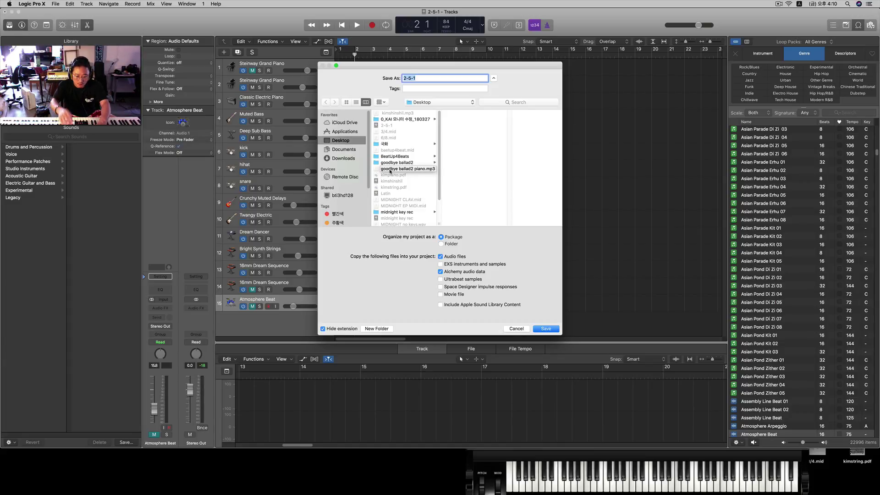
{"action": "type", "text": "t"}
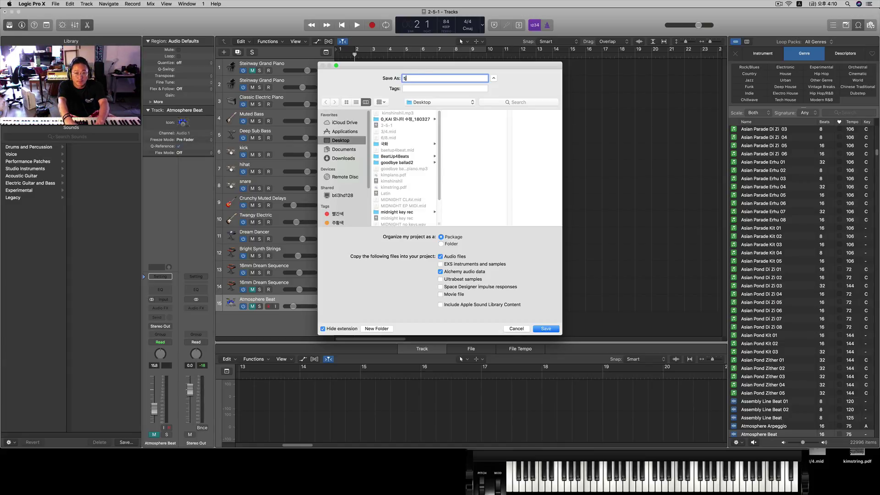
{"action": "key", "text": "BackSpace"}
{"action": "key", "text": "super+space"}
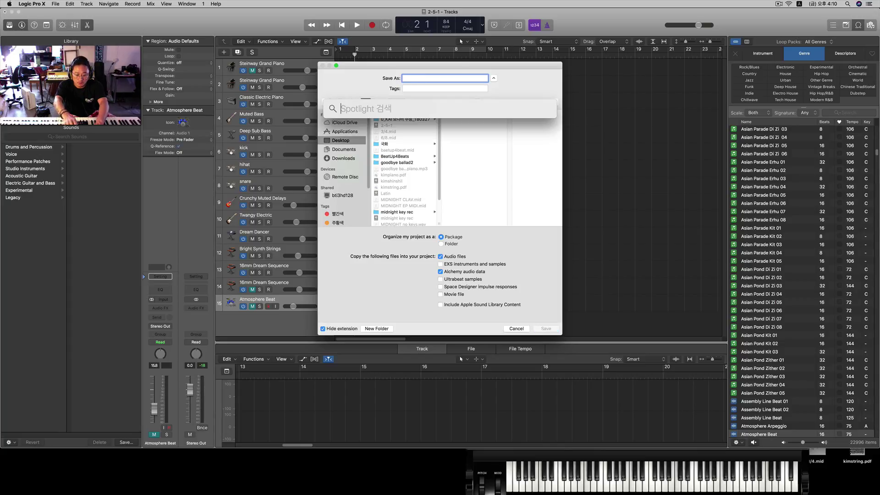
{"action": "type", "text": "tjryehddml"}
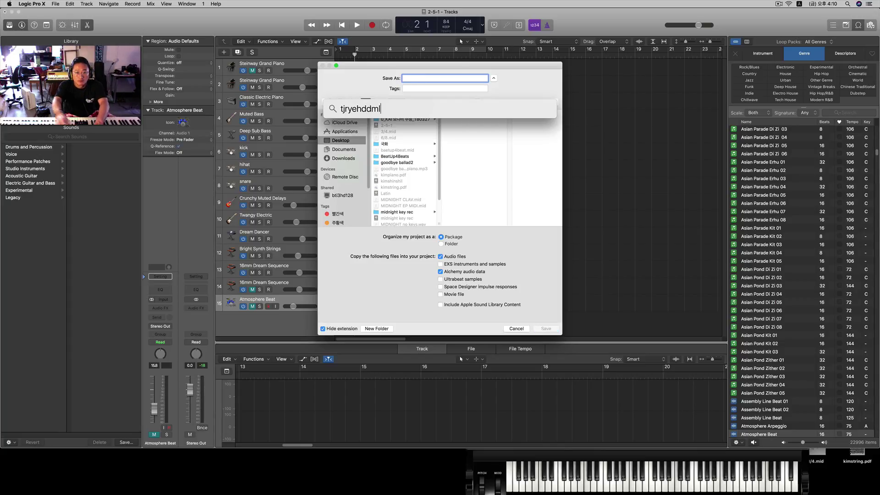
{"action": "key", "text": "BackSpace"}
{"action": "key", "text": "BackSpace"}
{"action": "key", "text": "BackSpace"}
{"action": "key", "text": "BackSpace"}
{"action": "key", "text": "BackSpace"}
{"action": "key", "text": "BackSpace"}
{"action": "key", "text": "BackSpace"}
{"action": "key", "text": "BackSpace"}
{"action": "key", "text": "BackSpace"}
{"action": "key", "text": "BackSpace"}
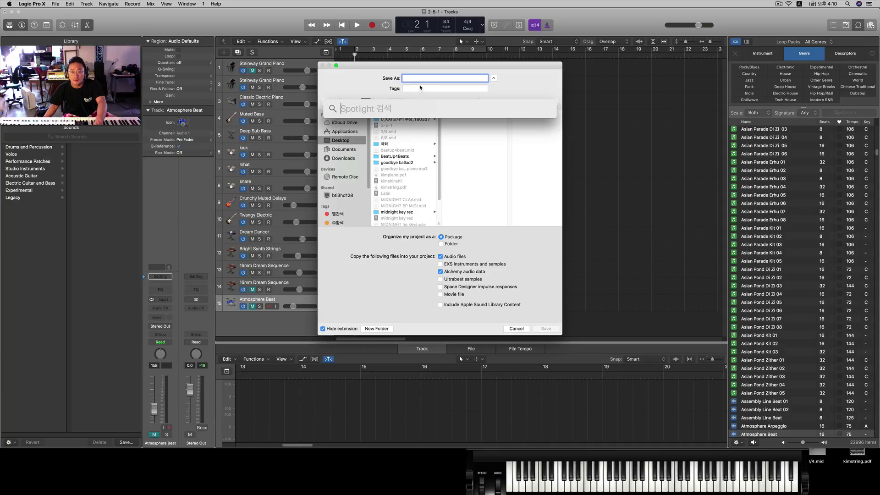
{"action": "left_click", "coordinate": [421, 78]}
{"action": "type", "text": "t"}
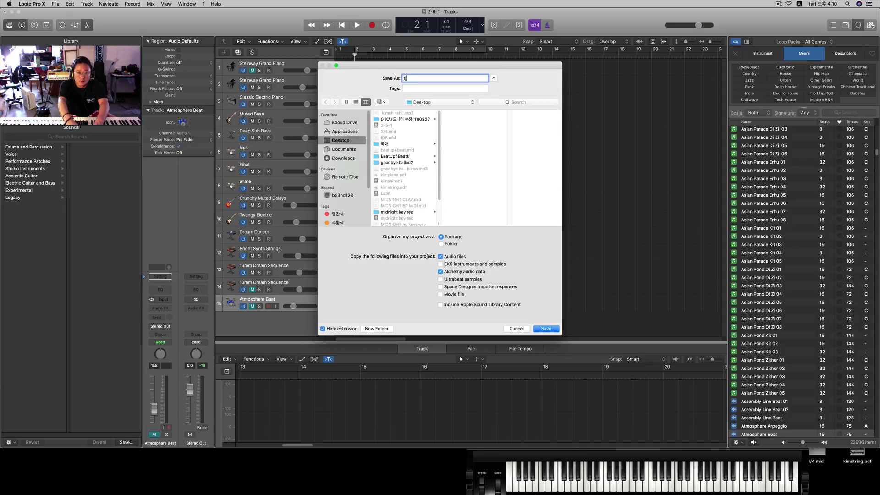
{"action": "key", "text": "BackSpace"}
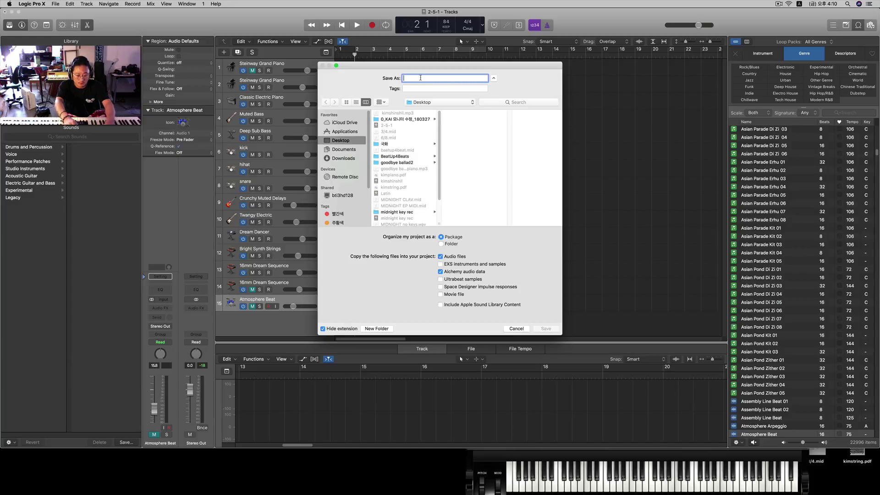
Step: Name the project copy 서교동의밤 and save it to the Desktop
{"action": "type", "text": "A교동이"}
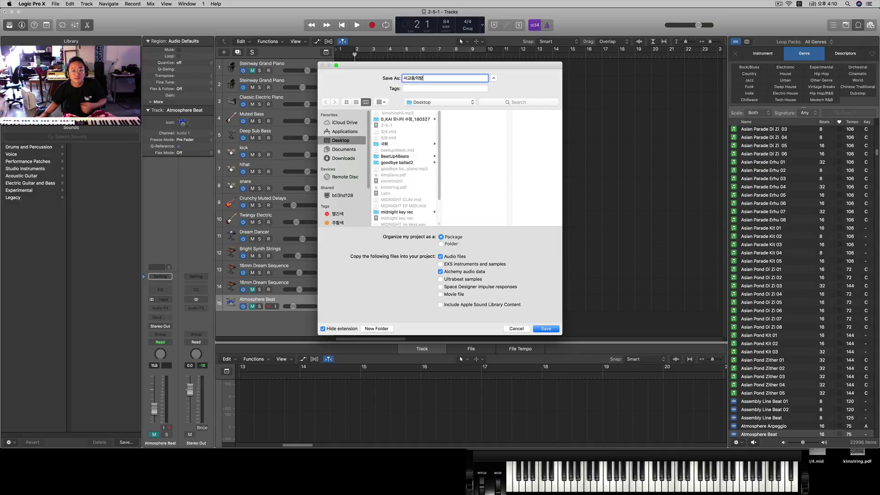
{"action": "type", "text": "방"}
{"action": "key", "text": "Return"}
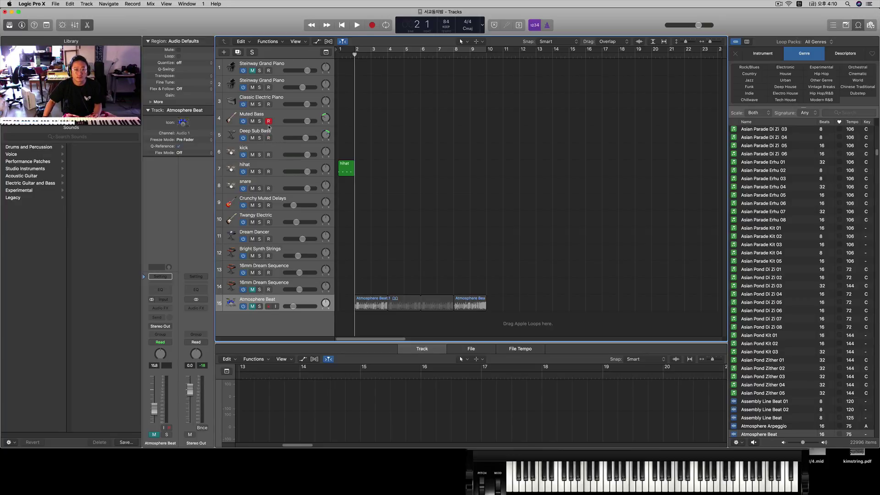
Step: Select the Muted Bass track and record-enable Deep Sub Bass along with it to play both basses together
{"action": "left_click", "coordinate": [270, 139]}
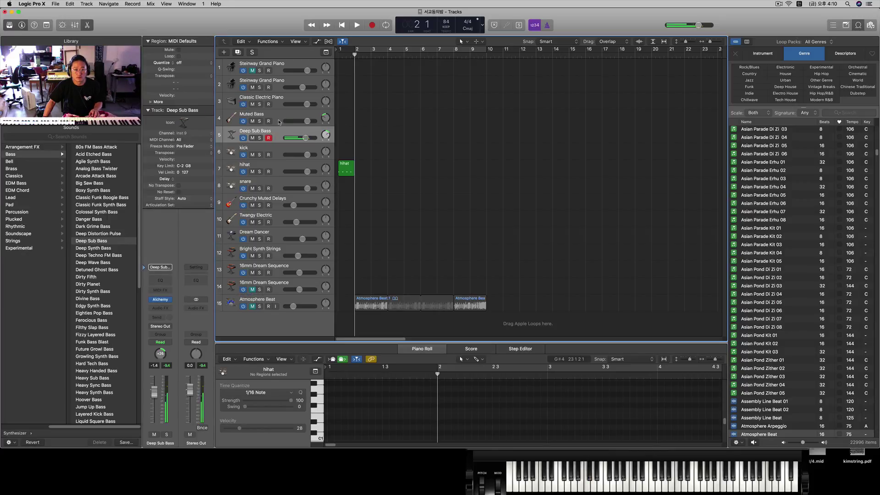
{"action": "key", "text": "Up"}
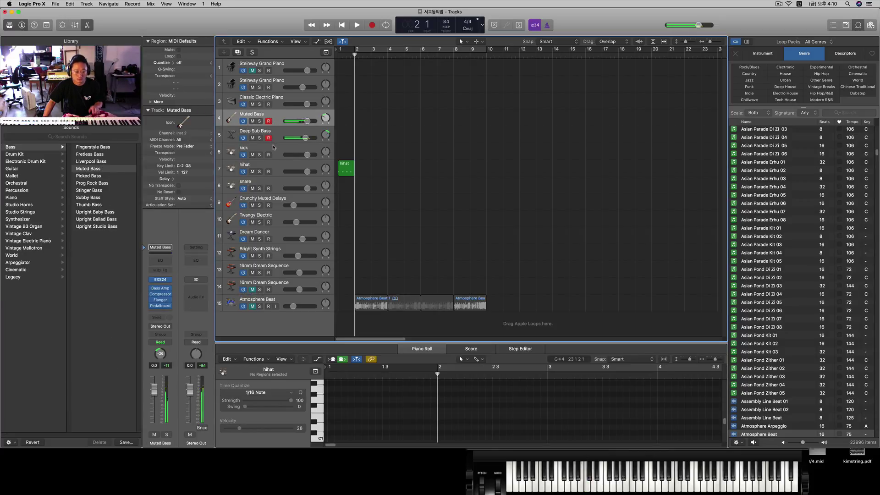
{"action": "left_click", "coordinate": [269, 137]}
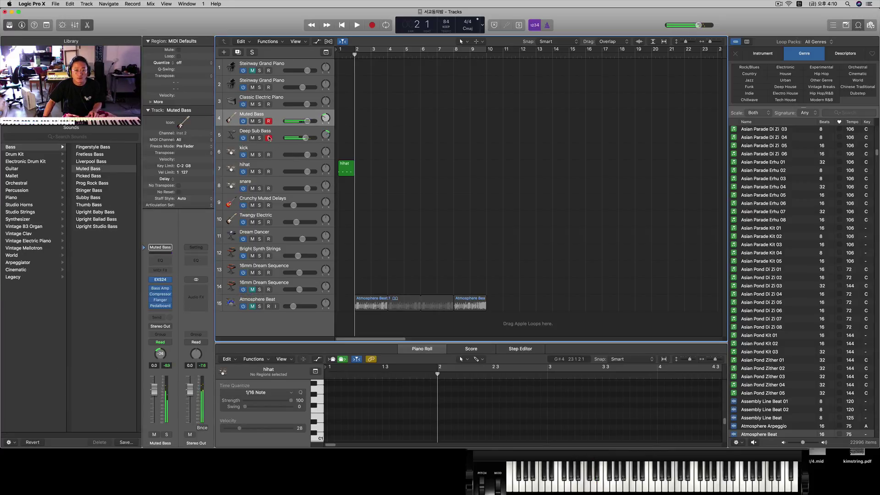
{"action": "left_click", "coordinate": [269, 138]}
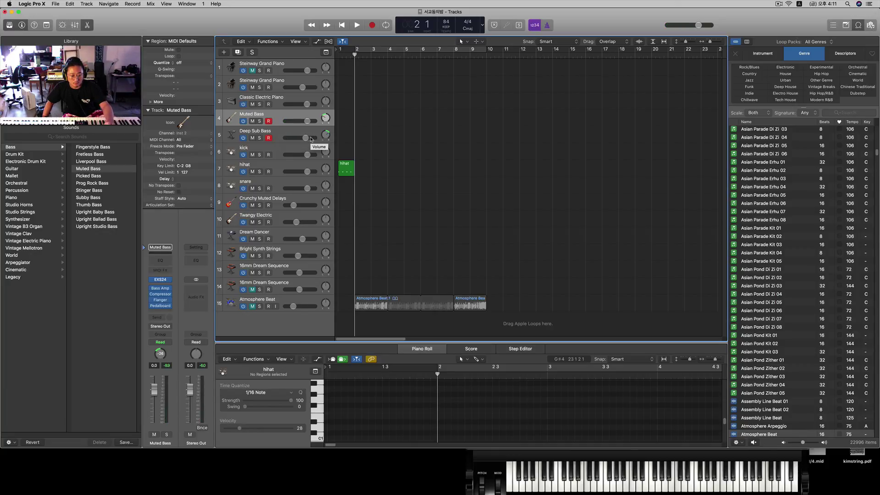
Step: Try recording a layered bass line on the Muted Bass and Deep Sub Bass tracks from bar 2, and discard the take
{"action": "key", "text": "Return"}
{"action": "key", "text": "space"}
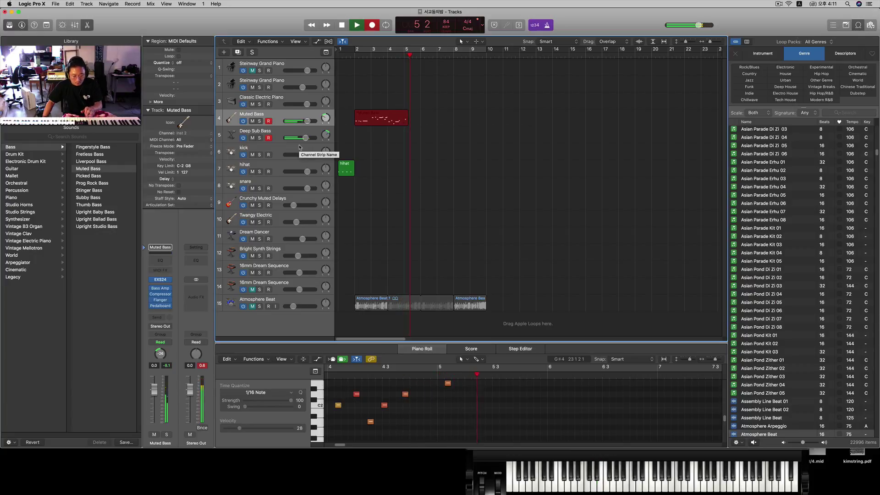
{"action": "key", "text": "space"}
{"action": "key", "text": "Delete"}
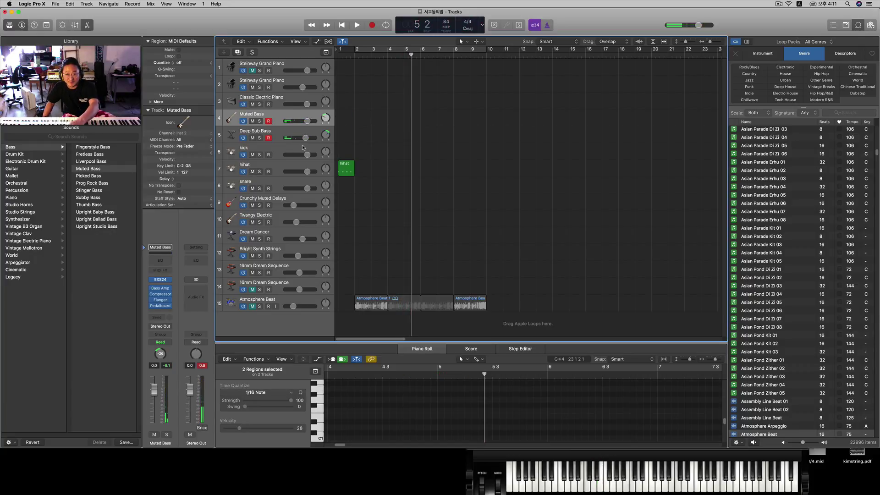
{"action": "key", "text": "comma"}
{"action": "key", "text": "comma"}
{"action": "key", "text": "comma"}
{"action": "key", "text": "comma"}
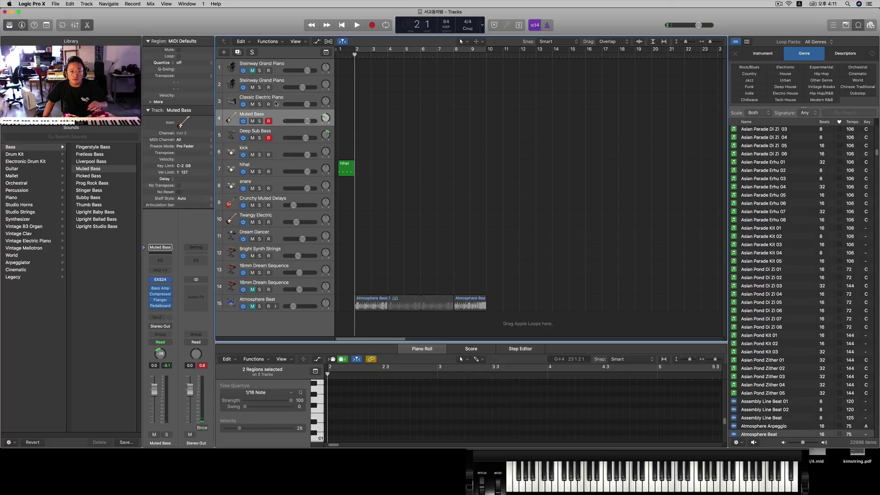
Step: Select the Classic Electric Piano track to play its sound
{"action": "left_click", "coordinate": [276, 104]}
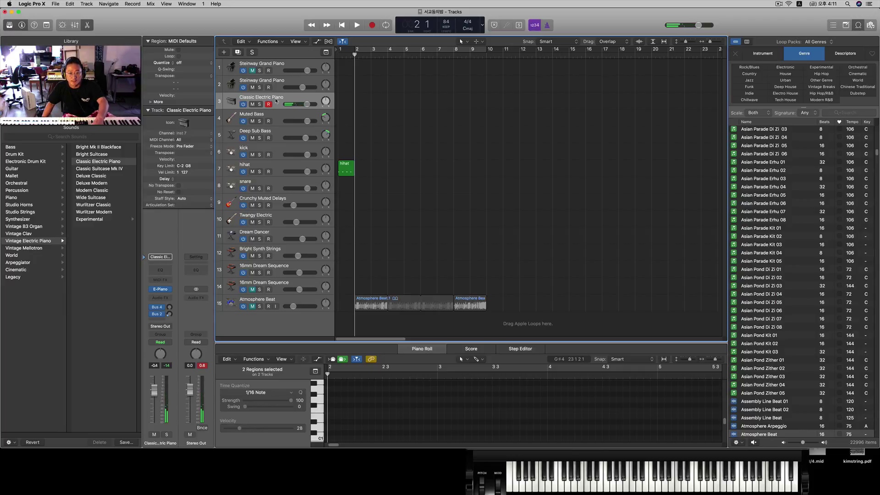
Step: Select the Muted Bass track, test-record against the hi-hat count-in, and set the project tempo to 75
{"action": "left_click", "coordinate": [272, 118]}
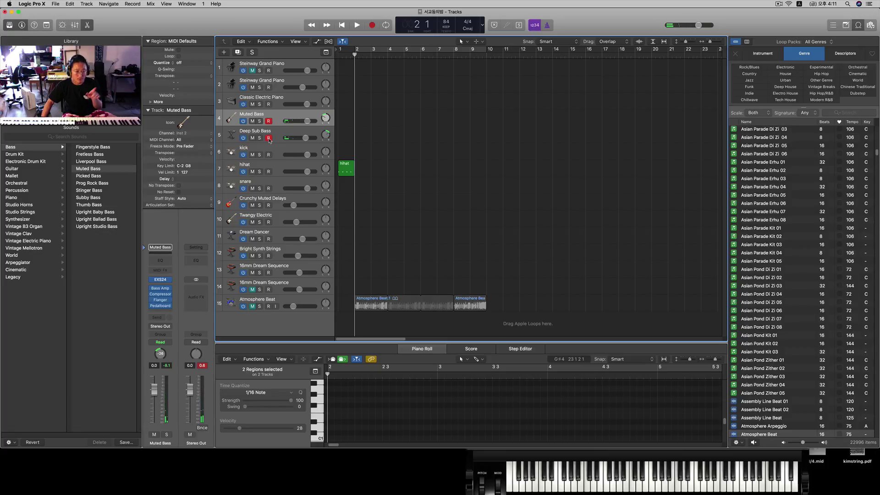
{"action": "key", "text": "r"}
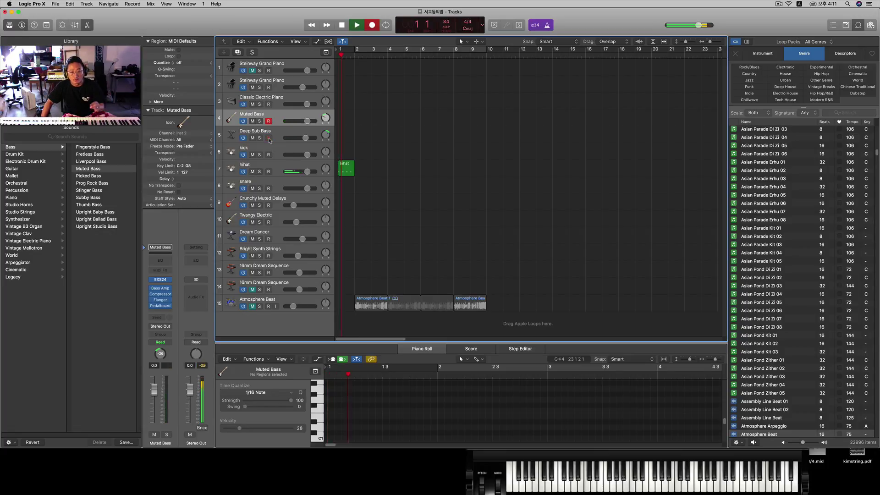
{"action": "key", "text": "space"}
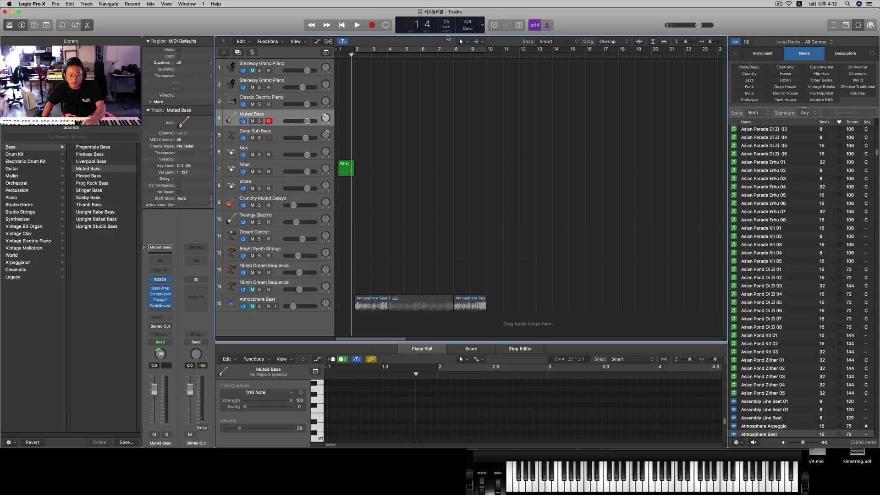
Step: Record a four-bar bass line on the Muted Bass and Deep Sub Bass tracks together, from bar 2 to bar 6
{"action": "key", "text": "period"}
{"action": "key", "text": "space"}
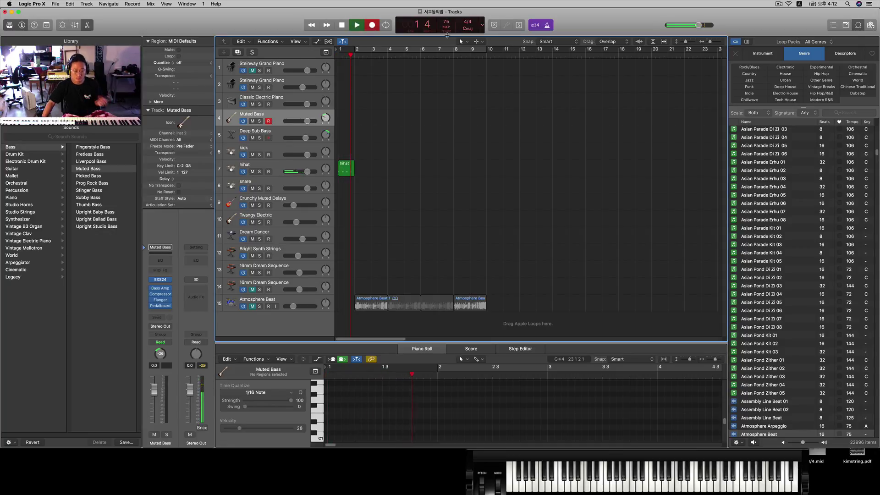
{"action": "key", "text": "r"}
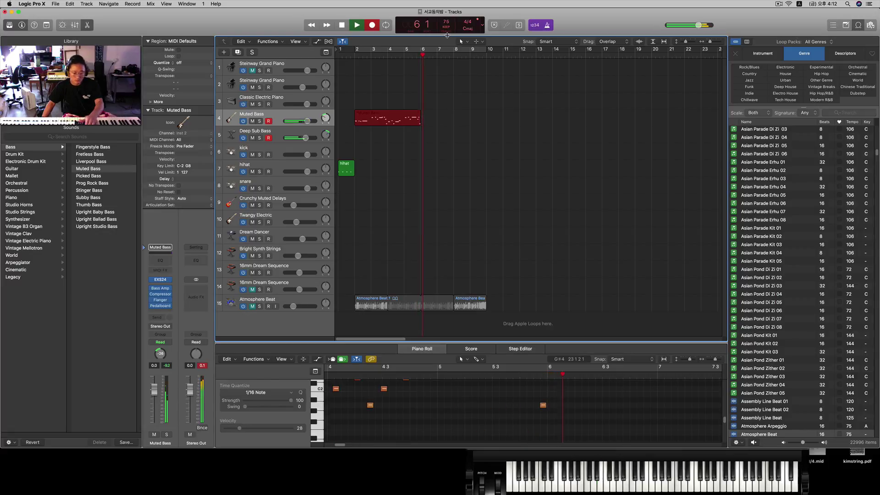
{"action": "key", "text": "space"}
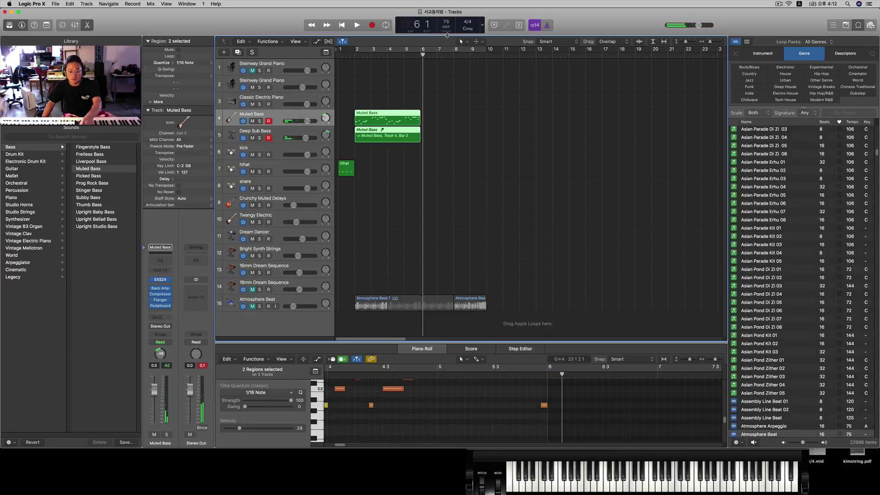
Step: Play the recorded bass line back from bar 2 and unmute the Atmosphere Beat track
{"action": "key", "text": "comma"}
{"action": "key", "text": "comma"}
{"action": "key", "text": "comma"}
{"action": "key", "text": "comma"}
{"action": "key", "text": "space"}
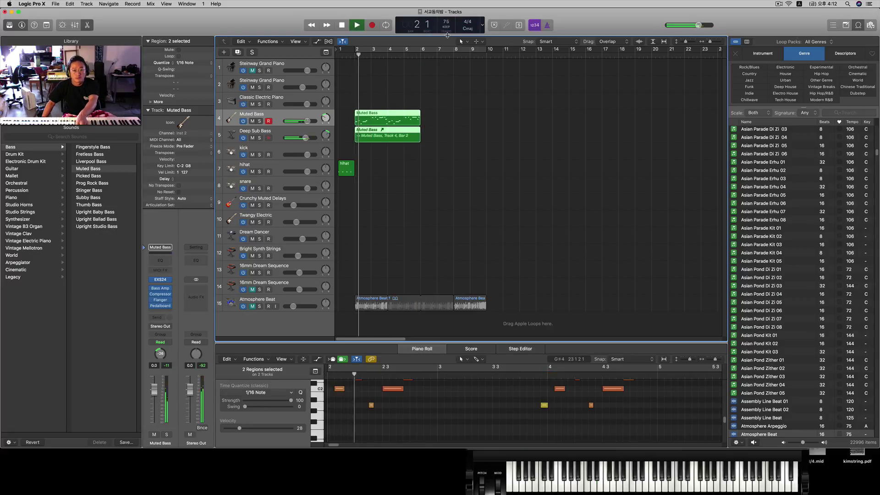
{"action": "key", "text": "space"}
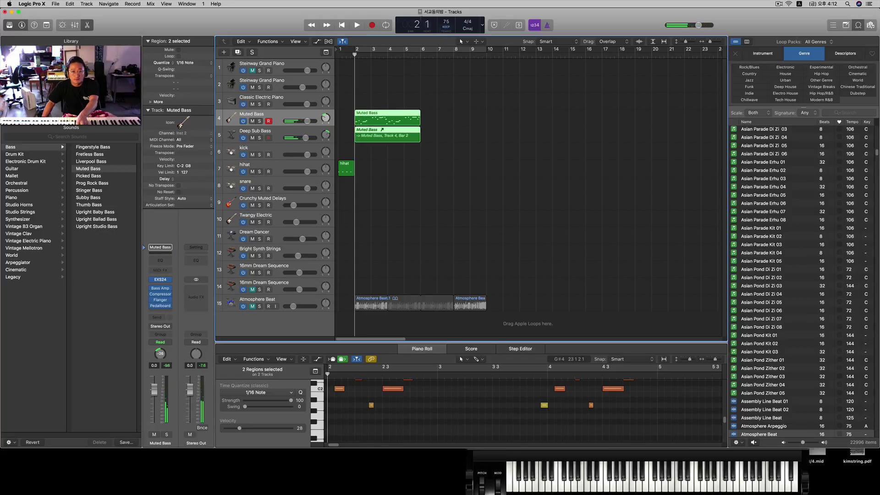
{"action": "key", "text": "space"}
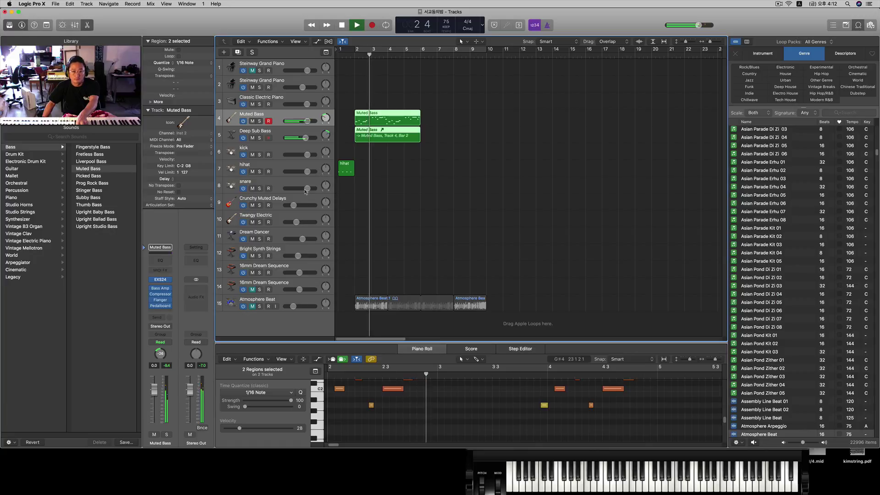
{"action": "left_click", "coordinate": [254, 307]}
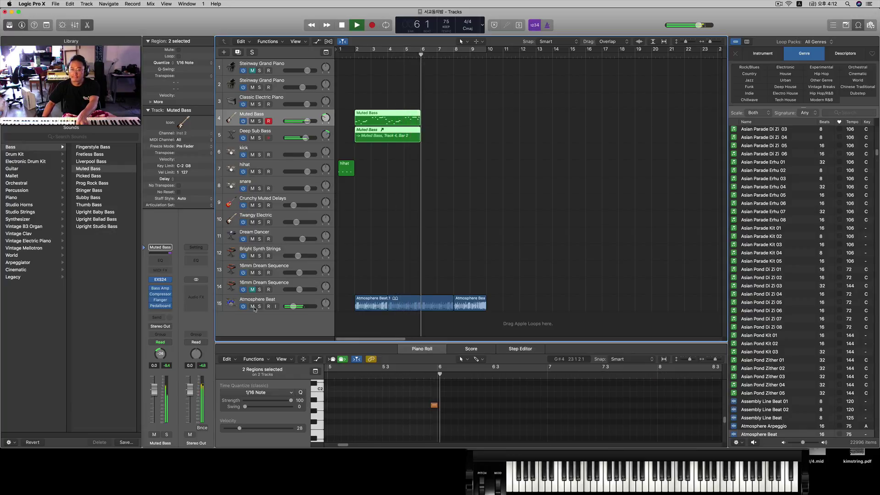
Step: Return the playhead to bar 2 and select the Bright Synth Strings track to play its sound
{"action": "key", "text": "space"}
{"action": "key", "text": "comma"}
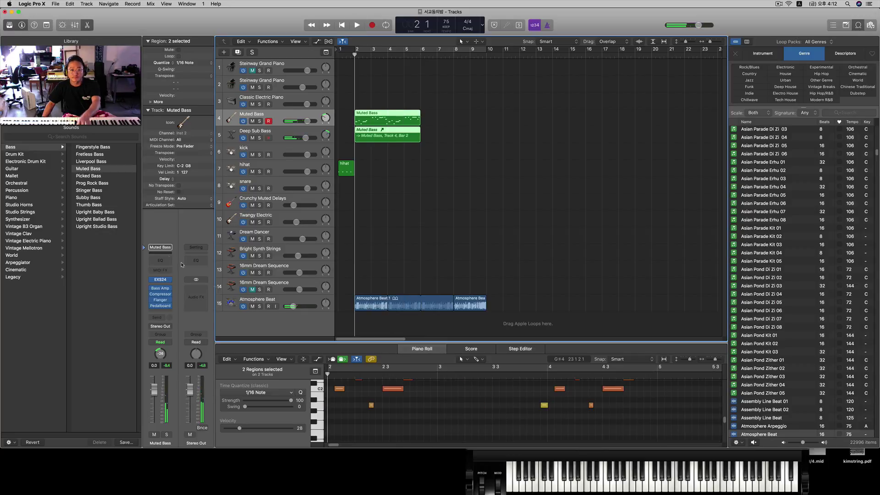
{"action": "left_click", "coordinate": [279, 254]}
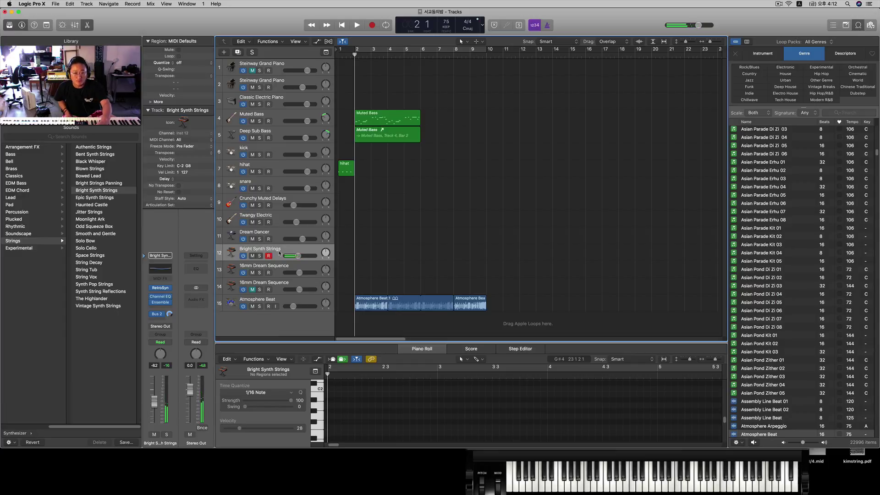
Step: Try recording a chord part on the Bright Synth Strings track from bar 2, discard the take and return to bar 2
{"action": "key", "text": "Return"}
{"action": "key", "text": "space"}
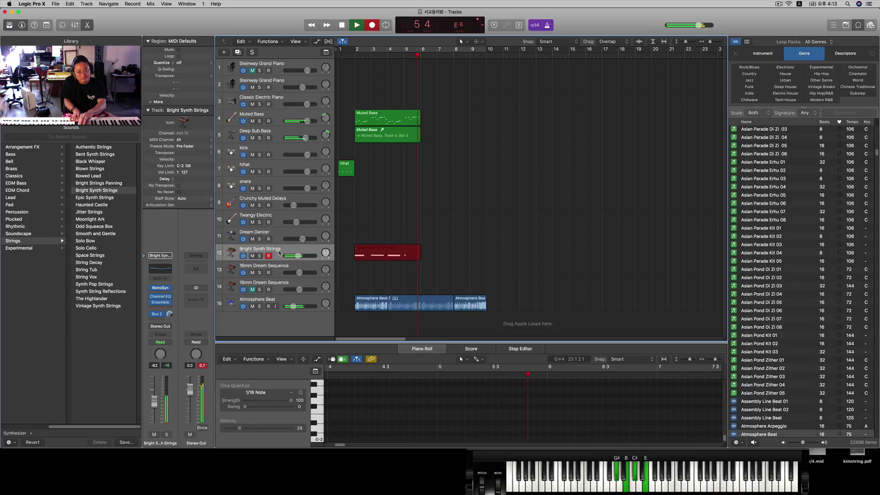
{"action": "key", "text": "space"}
{"action": "key", "text": "Delete"}
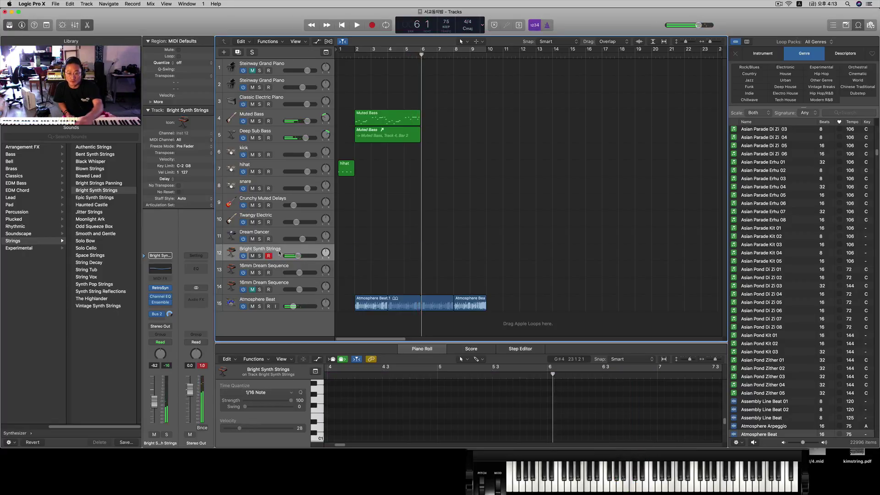
{"action": "key", "text": "comma"}
{"action": "key", "text": "comma"}
{"action": "key", "text": "comma"}
{"action": "key", "text": "comma"}
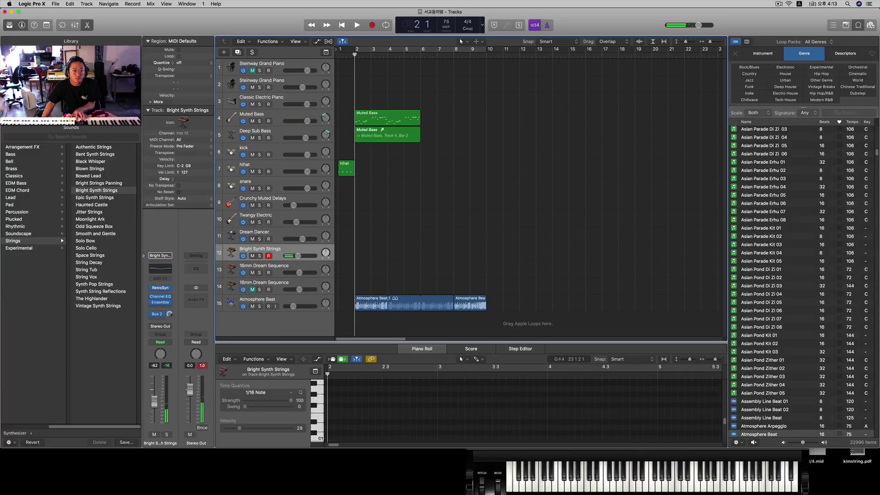
Step: In the strings' Retro Synth, set the amp envelope to 48 ms release and 0.94 sustain, and enable the chorus effect
{"action": "key", "text": "v"}
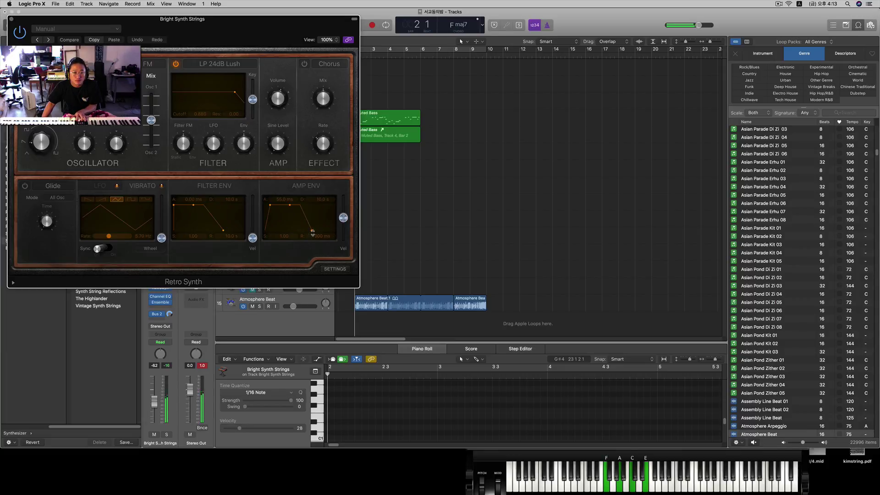
{"action": "left_click_drag", "start_coordinate": [312, 233], "coordinate": [303, 234]}
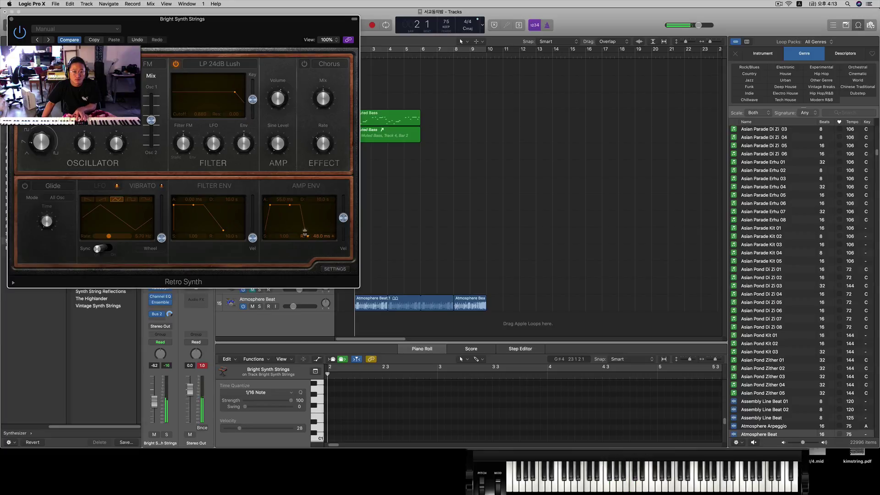
{"action": "left_click_drag", "start_coordinate": [292, 208], "coordinate": [288, 209]}
{"action": "left_click", "coordinate": [304, 64]}
{"action": "mouse_move", "coordinate": [318, 97]}
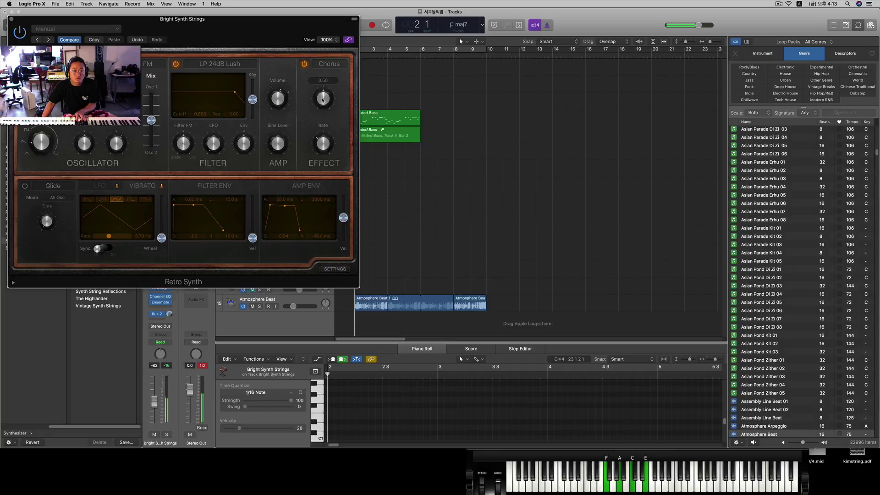
{"action": "mouse_move", "coordinate": [323, 145]}
{"action": "mouse_move", "coordinate": [202, 152]}
{"action": "left_click_drag", "start_coordinate": [46, 220], "coordinate": [46, 214]}
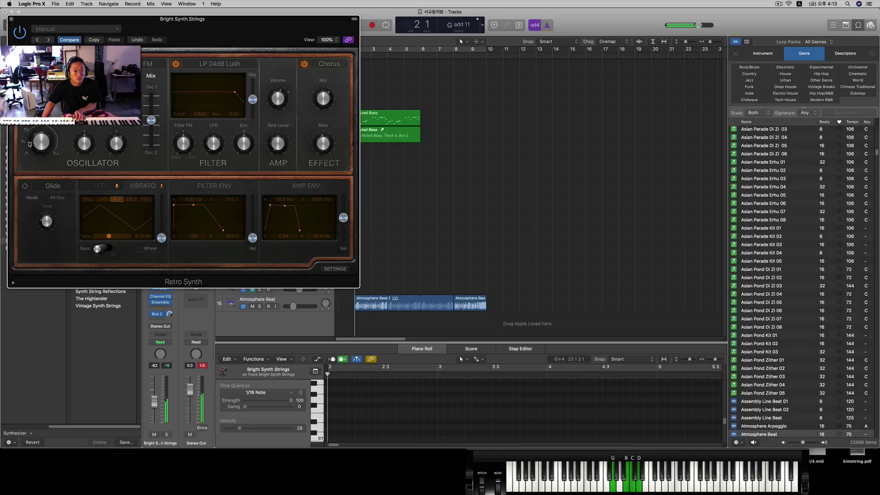
{"action": "left_click", "coordinate": [12, 21]}
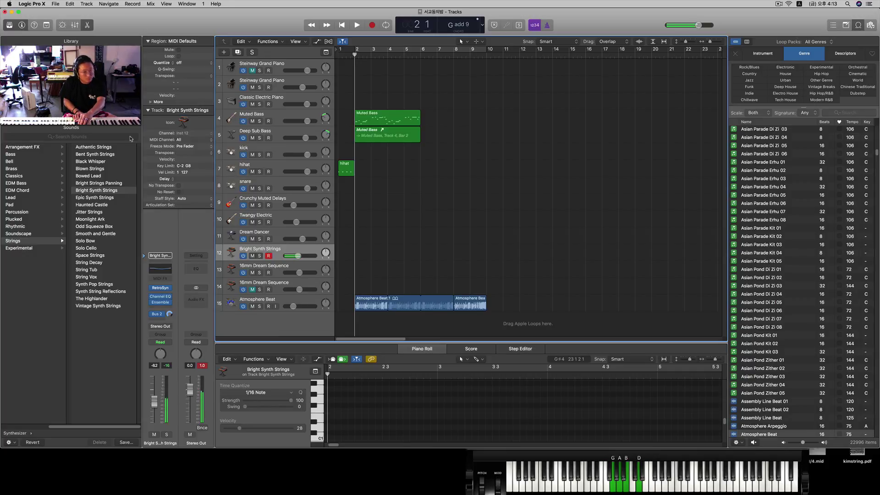
Step: Record a new chord part on Bright Synth Strings from bar 2 and play back its beginning
{"action": "key", "text": "Return"}
{"action": "key", "text": "space"}
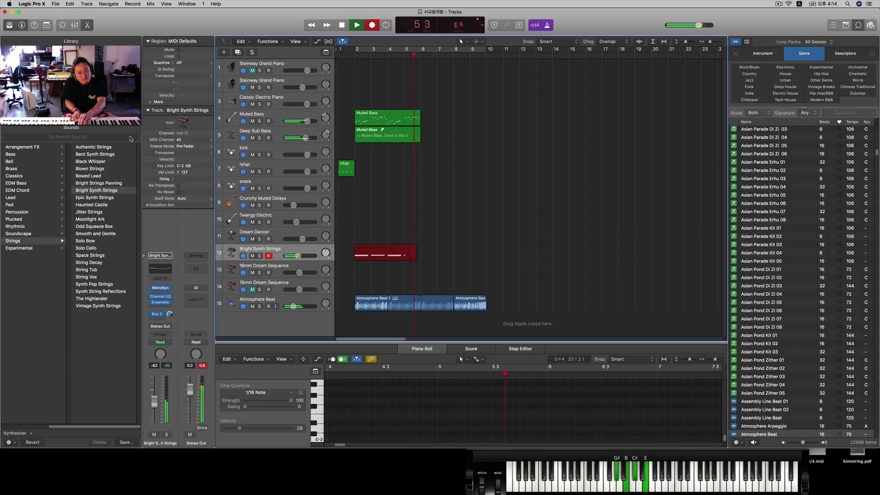
{"action": "key", "text": "space"}
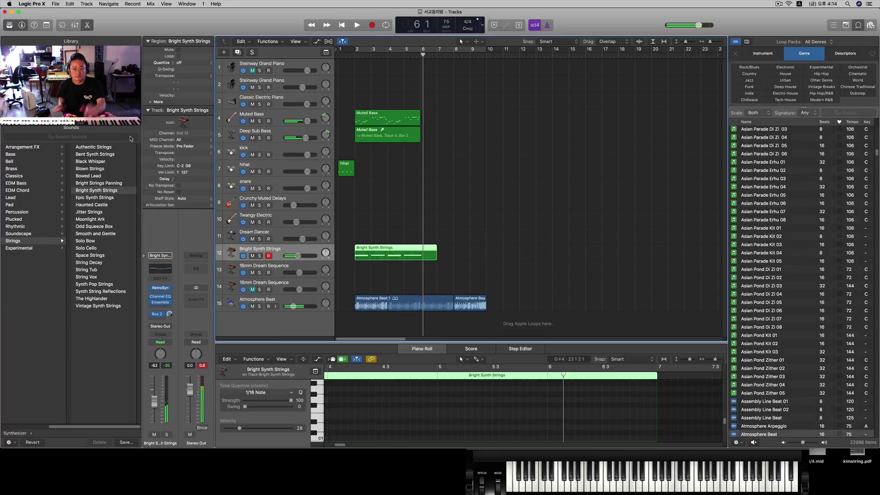
{"action": "key", "text": "comma"}
{"action": "key", "text": "comma"}
{"action": "key", "text": "comma"}
{"action": "key", "text": "comma"}
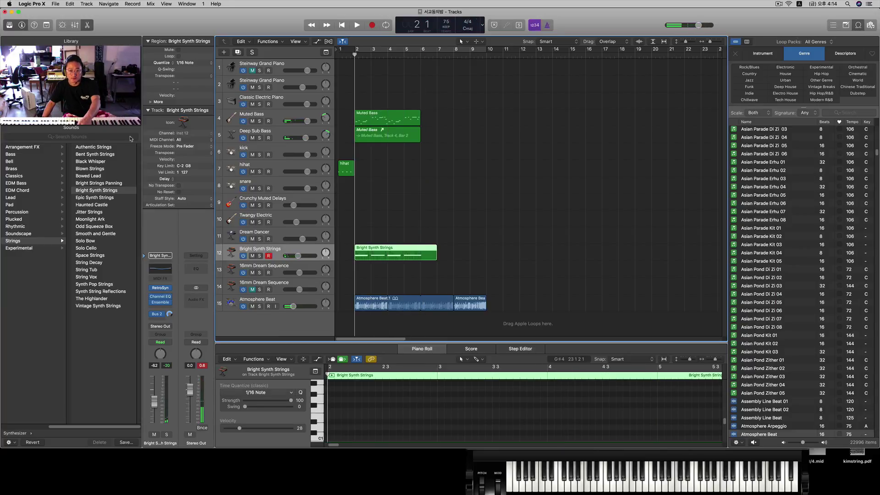
{"action": "key", "text": "space"}
{"action": "key", "text": "space"}
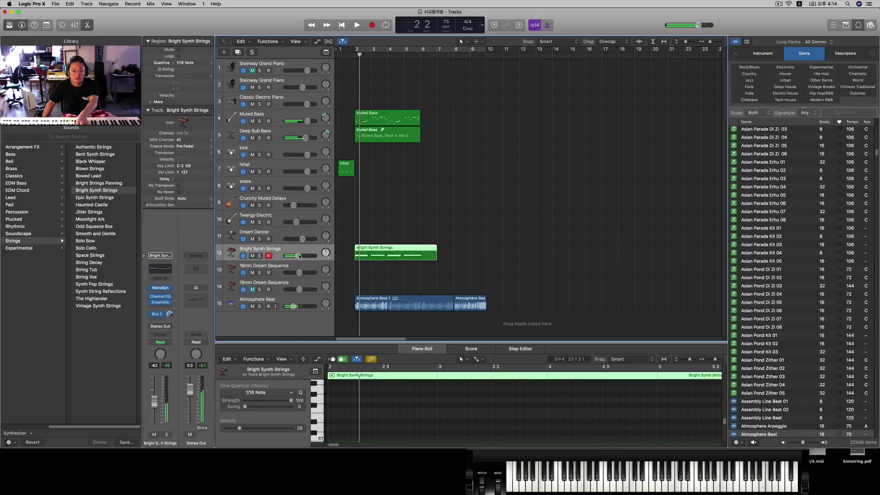
{"action": "key", "text": "comma"}
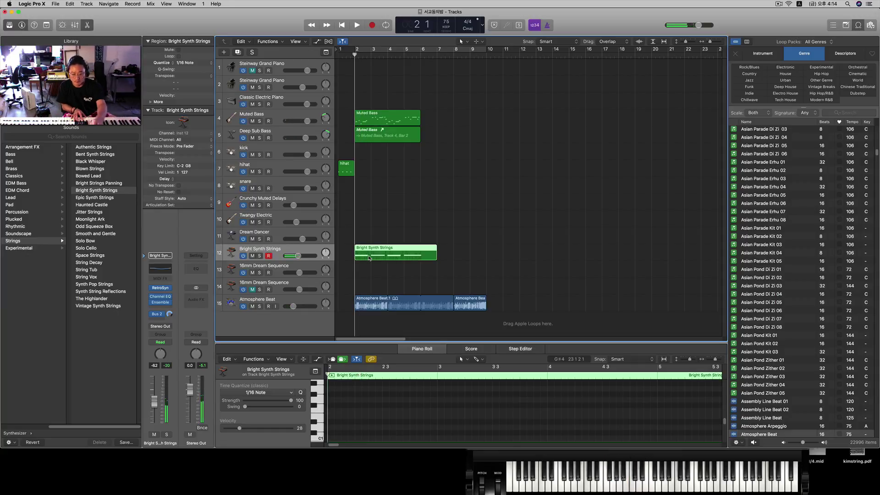
Step: Try recording a chord on Bright Synth Strings in the count-in bar 1, and undo the take
{"action": "key", "text": "comma"}
{"action": "key", "text": "r"}
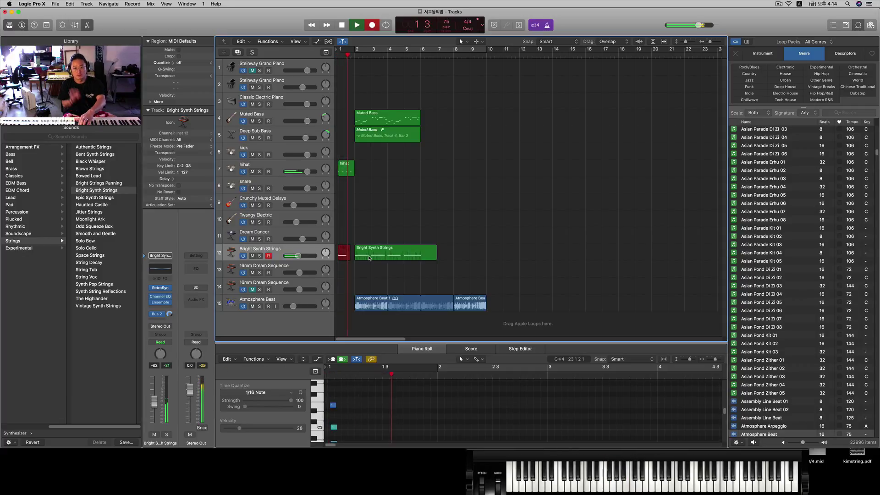
{"action": "key", "text": "space"}
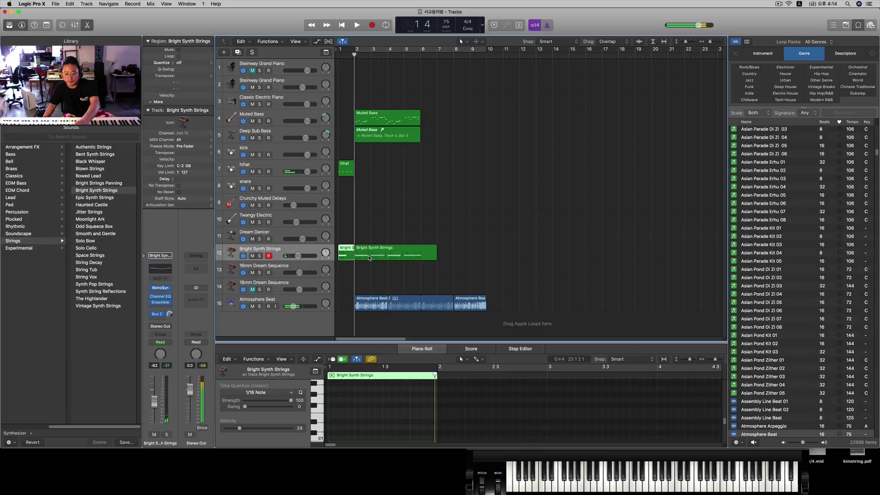
{"action": "key", "text": "super+z"}
{"action": "key", "text": "Return"}
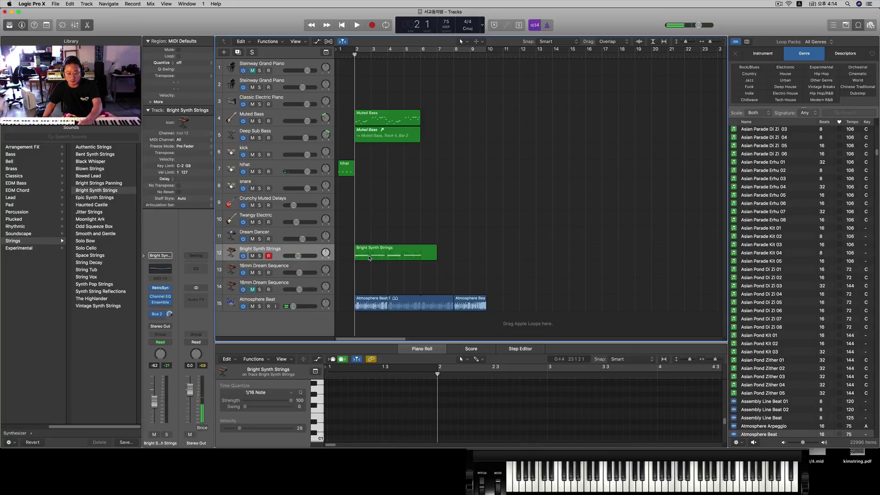
Step: Try another Bright Synth Strings recording in bar 1 and play the arrangement through to bar 4
{"action": "key", "text": "r"}
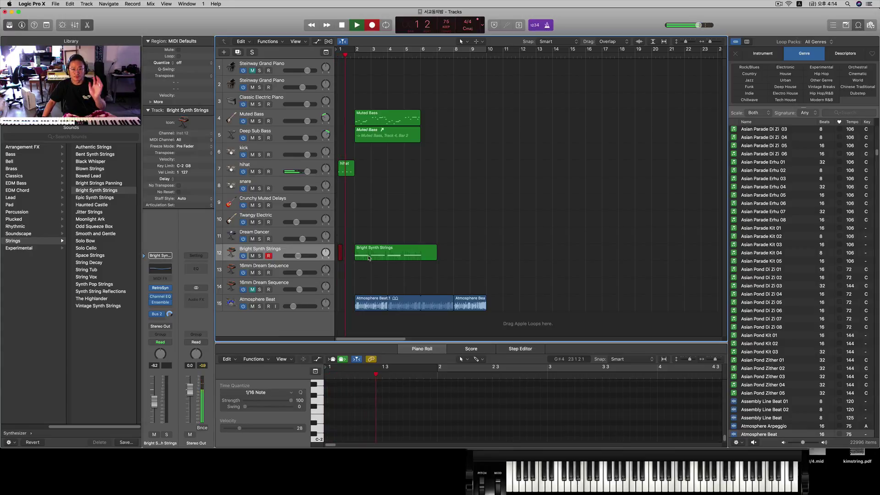
{"action": "key", "text": "space"}
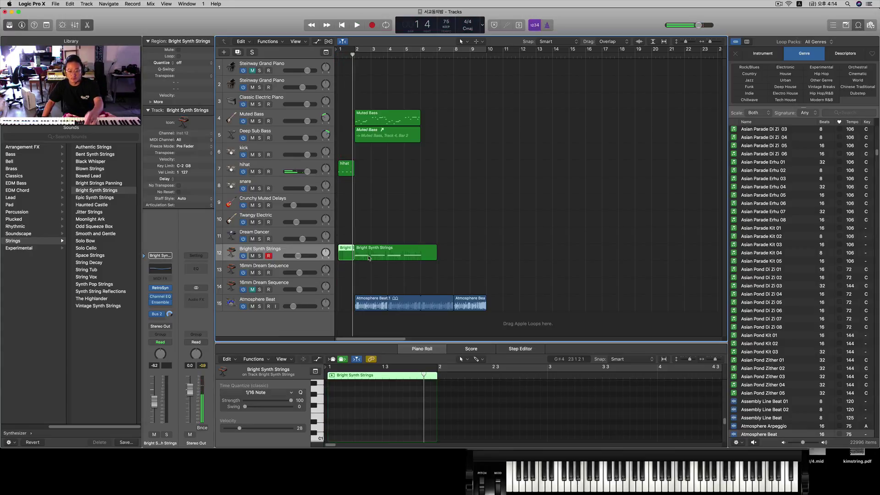
{"action": "key", "text": "r"}
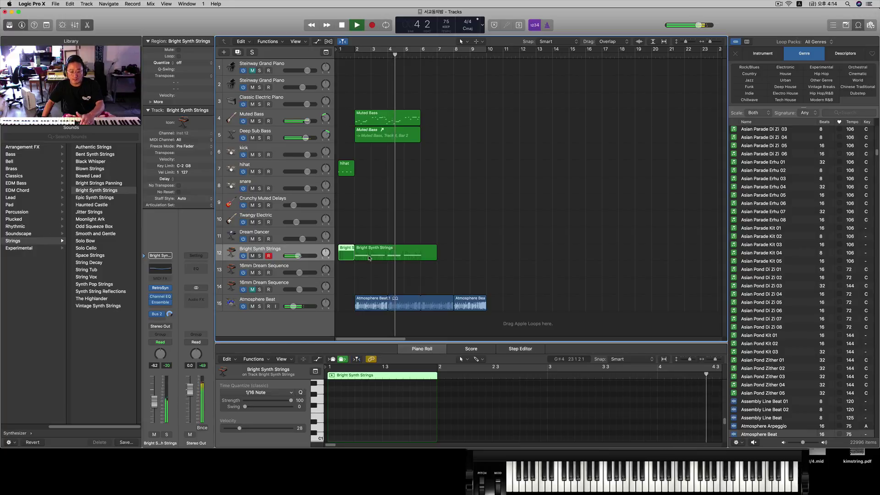
{"action": "key", "text": "space"}
Step: Delete all recorded Bright Synth Strings regions and return the playhead to bar 2
{"action": "left_click", "coordinate": [373, 255]}
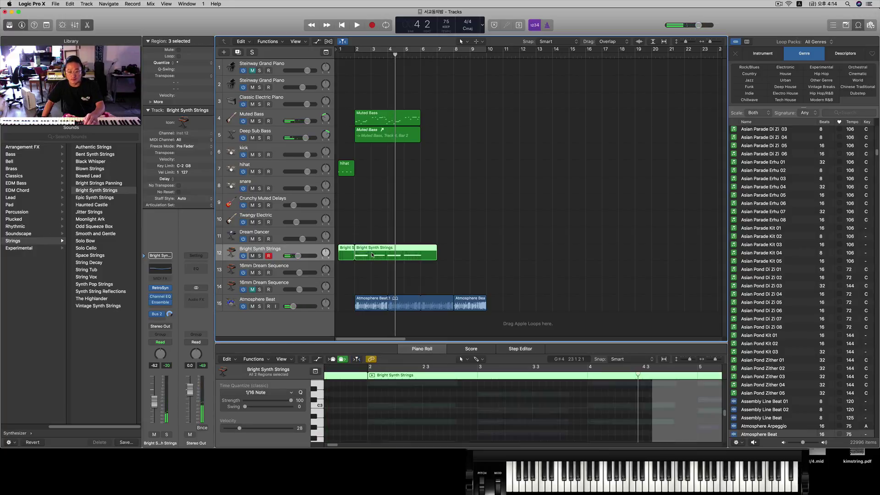
{"action": "key", "text": "Delete"}
{"action": "key", "text": "comma"}
{"action": "key", "text": "comma"}
{"action": "key", "text": "comma"}
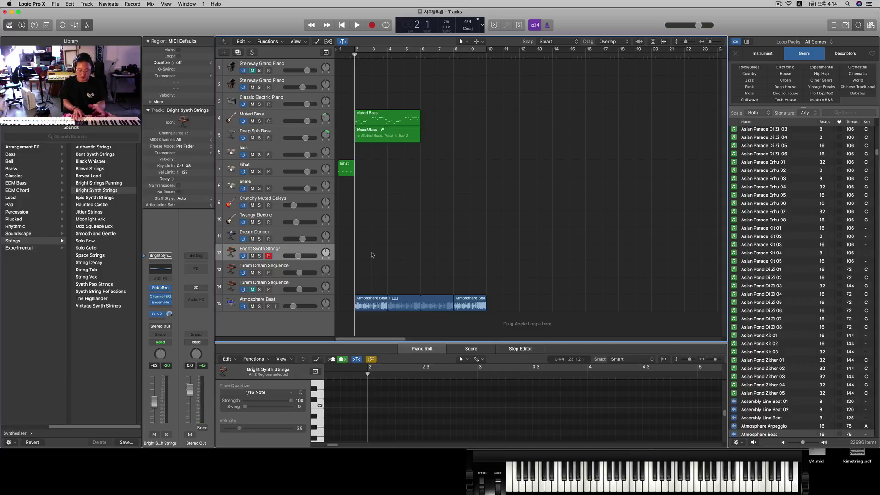
Step: Try recording the Bright Synth Strings chords once more, starting before bar 2, and discard the take
{"action": "key", "text": "comma"}
{"action": "key", "text": "space"}
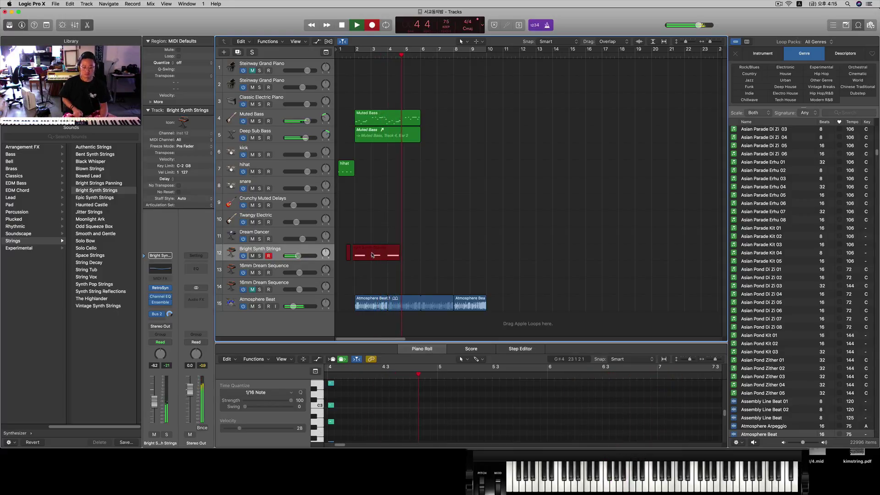
{"action": "key", "text": "super+period"}
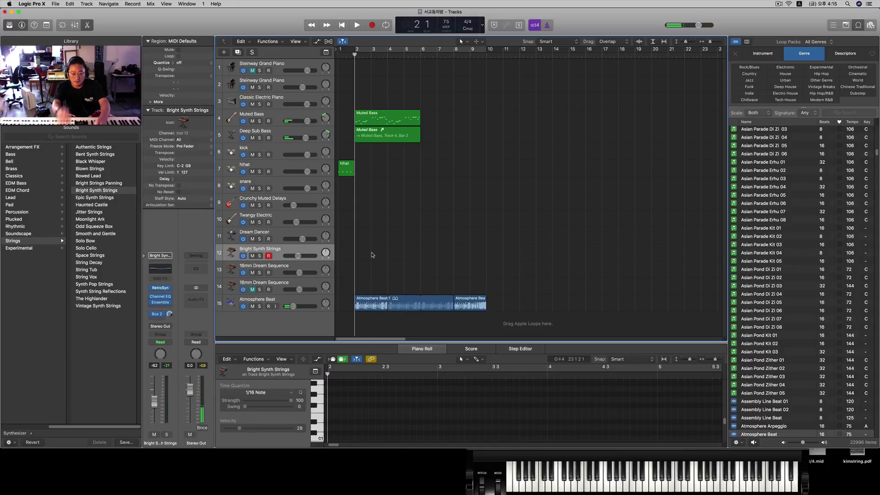
Step: Record sustained chords on the Bright Synth Strings track over bars 2 to 5, and return the playhead to bar 2
{"action": "key", "text": "r"}
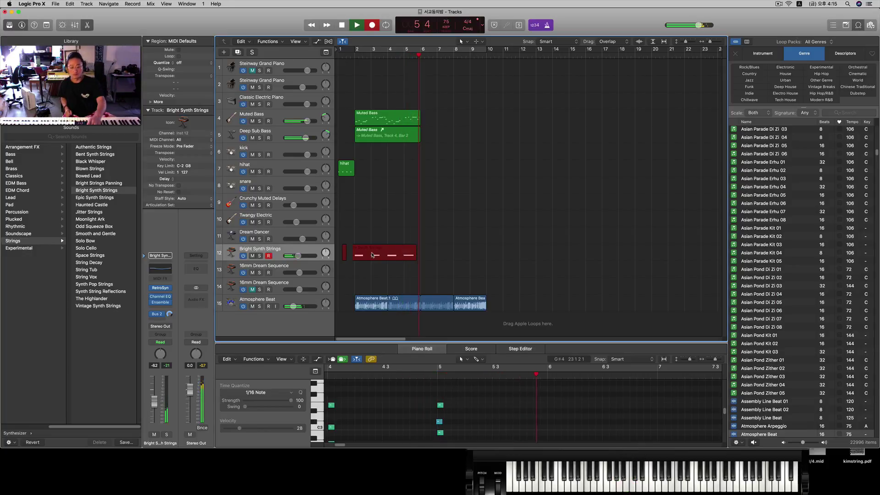
{"action": "key", "text": "space"}
{"action": "key", "text": "comma"}
{"action": "key", "text": "comma"}
{"action": "key", "text": "comma"}
{"action": "key", "text": "comma"}
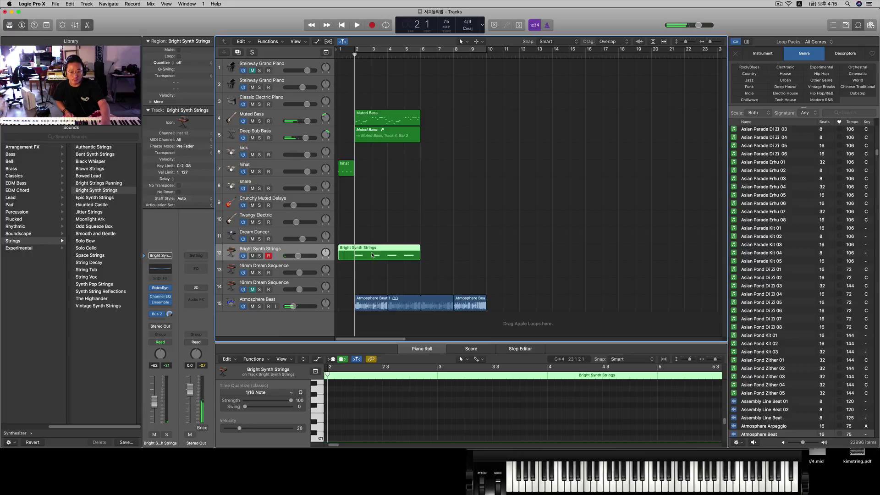
Step: Record a second overdub pass on the Bright Synth Strings track over bars 2 to 5
{"action": "key", "text": "Return"}
{"action": "key", "text": "space"}
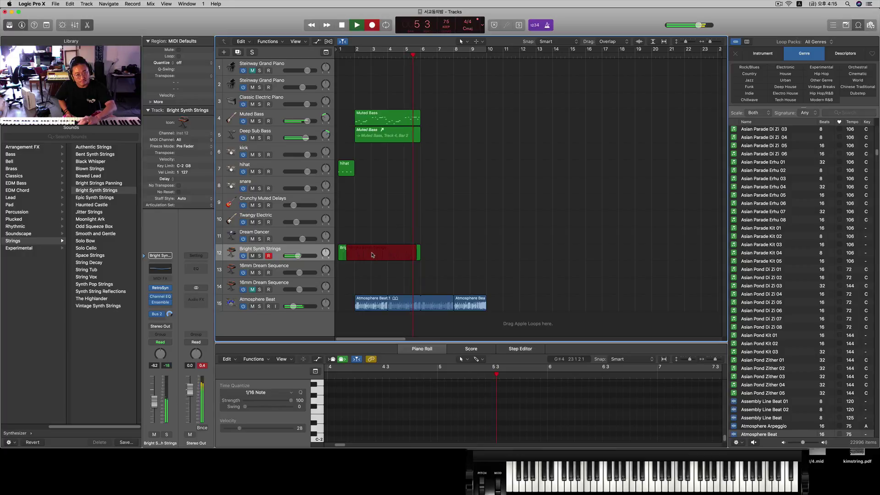
{"action": "key", "text": "space"}
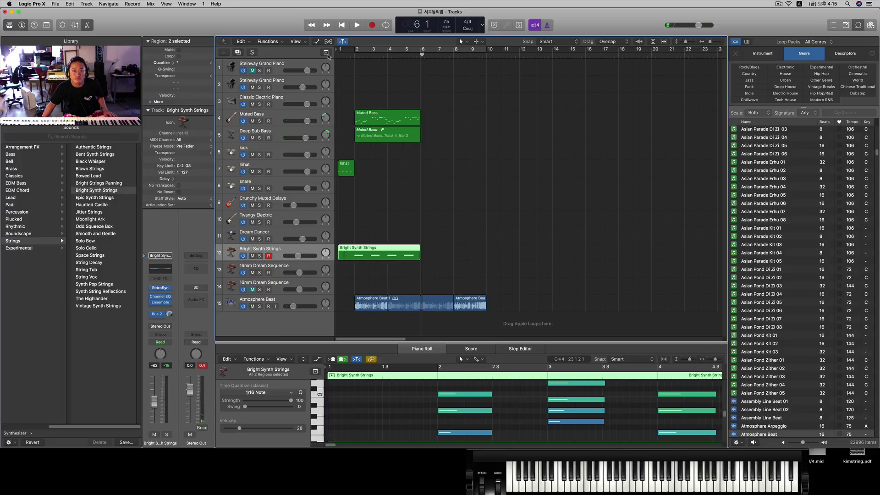
Step: Join the two selected Bright Synth Strings regions with the Glue Tool, and switch back to the Pointer Tool
{"action": "left_click", "coordinate": [467, 44]}
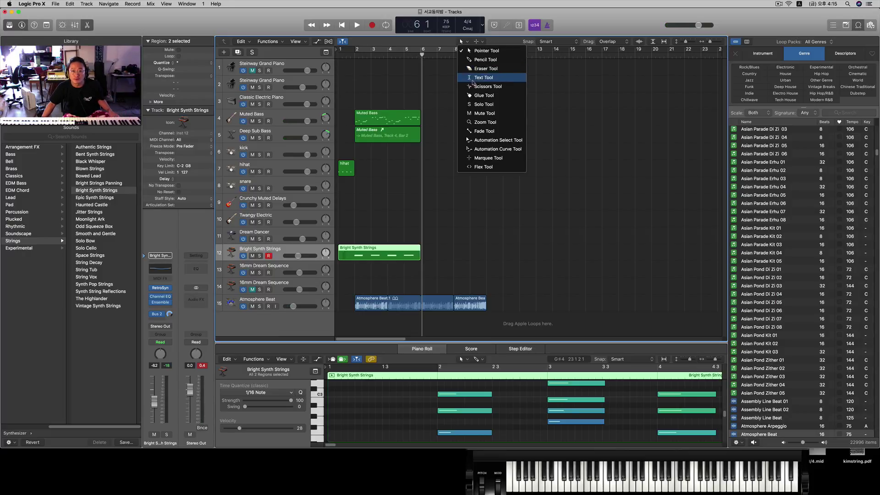
{"action": "left_click", "coordinate": [482, 96]}
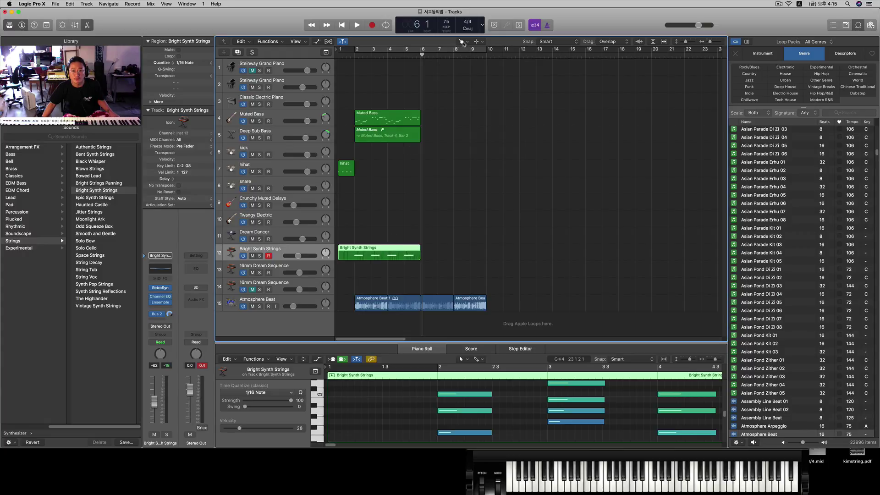
{"action": "left_click", "coordinate": [463, 44]}
{"action": "left_click", "coordinate": [472, 50]}
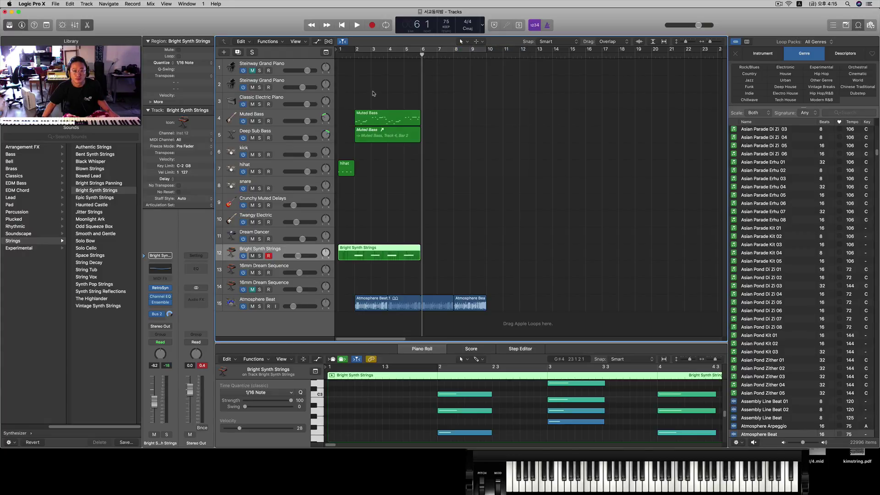
Step: Select the kick track and rehearse a kick pattern against the arrangement played from bar 2
{"action": "left_click", "coordinate": [265, 152]}
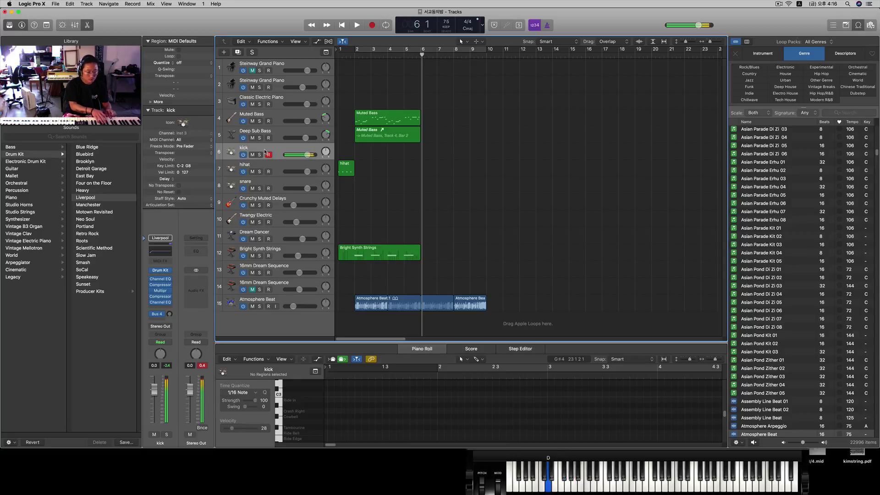
{"action": "key", "text": "Return"}
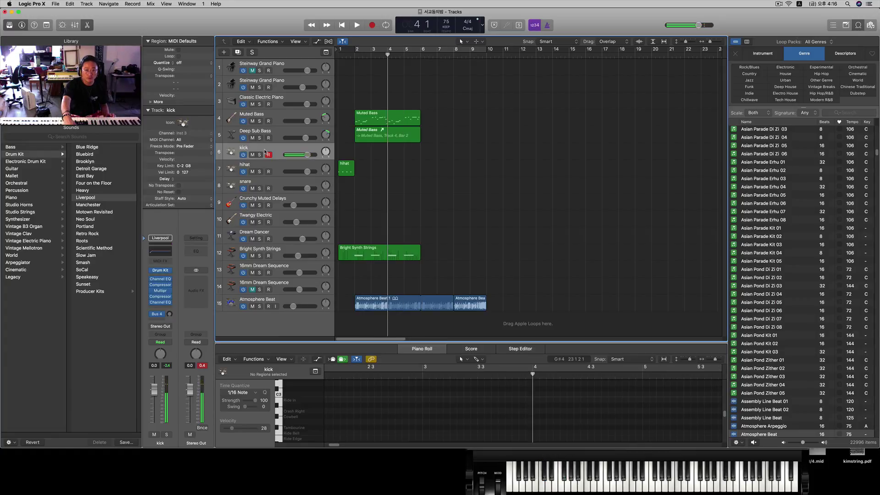
{"action": "key", "text": "space"}
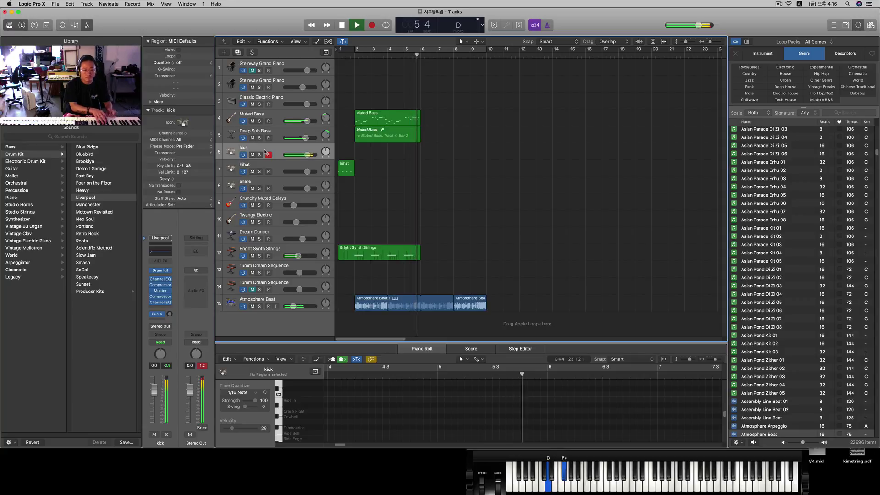
{"action": "key", "text": "space"}
{"action": "key", "text": "comma"}
{"action": "key", "text": "comma"}
{"action": "key", "text": "comma"}
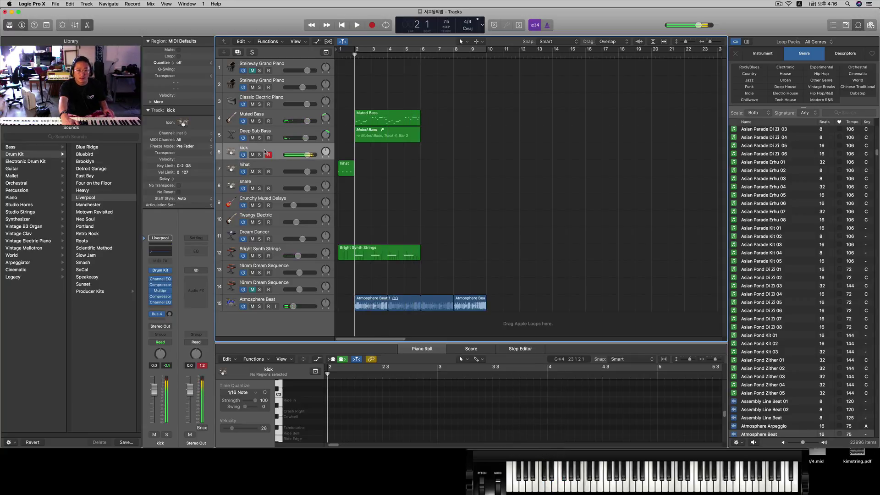
{"action": "key", "text": "space"}
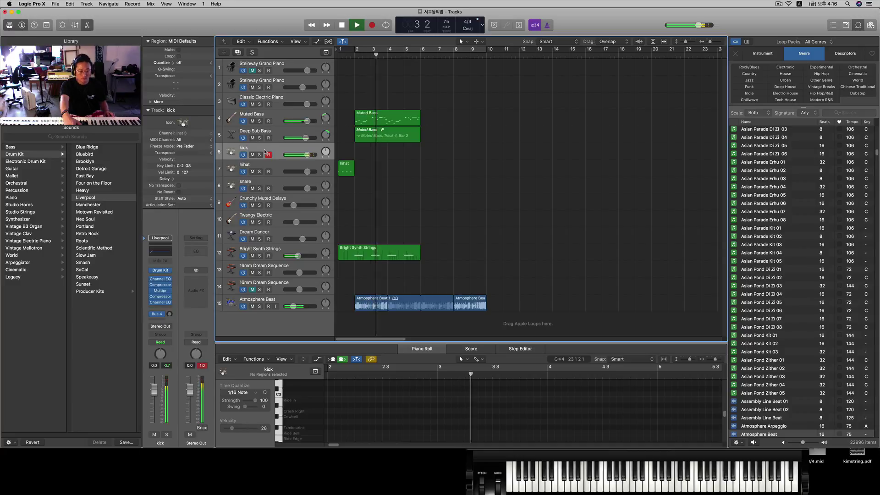
{"action": "key", "text": "space"}
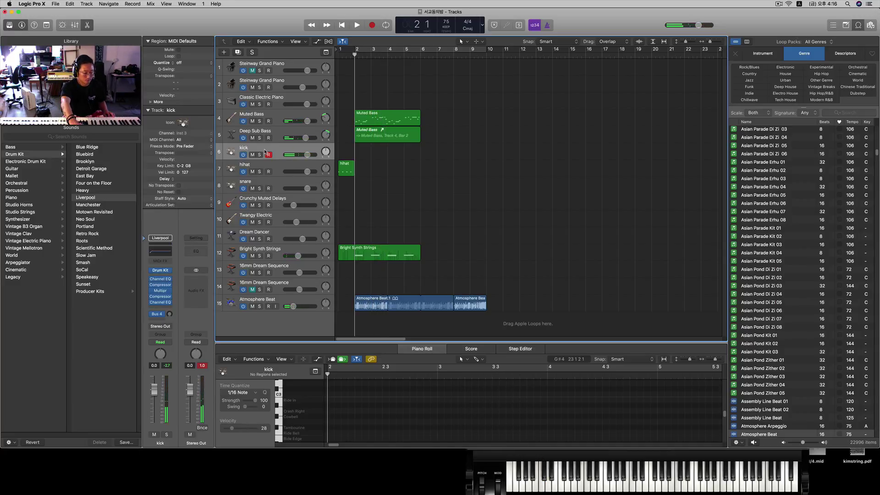
Step: Record the kick pattern on the kick track over bars 2 to 5
{"action": "key", "text": "Return"}
{"action": "key", "text": "space"}
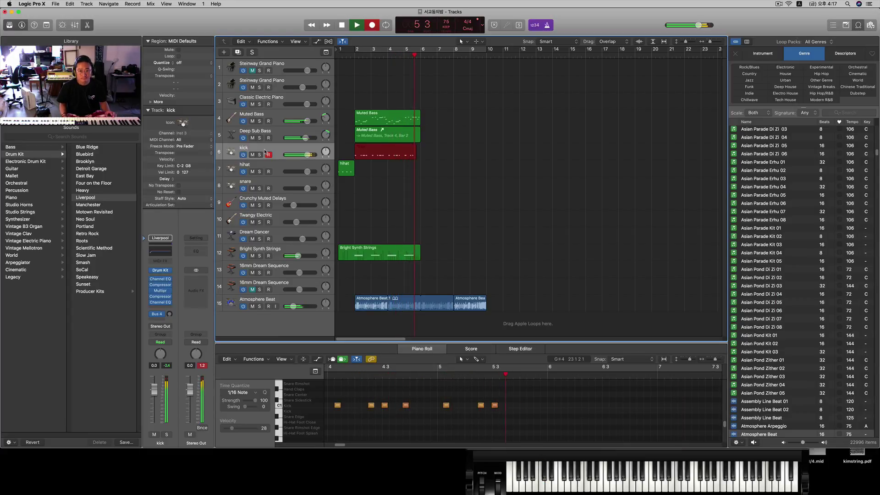
{"action": "key", "text": "space"}
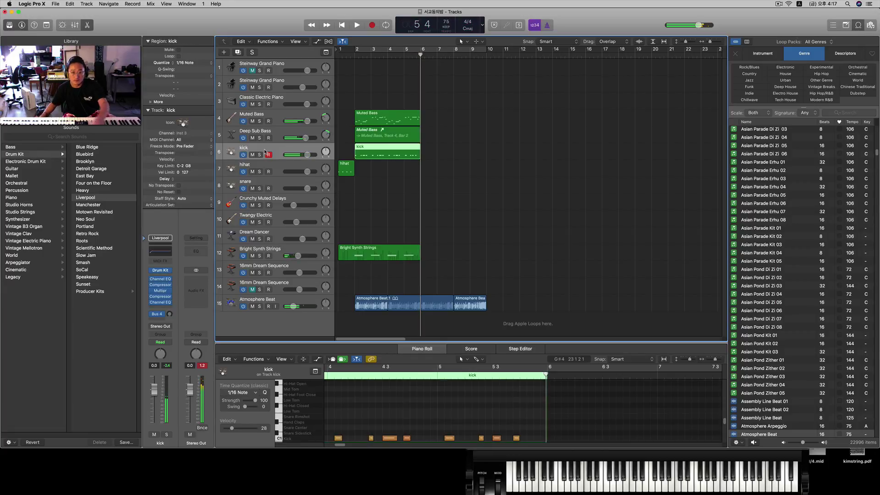
Step: Play back the new kick recording from bar 2
{"action": "key", "text": "comma"}
{"action": "key", "text": "comma"}
{"action": "key", "text": "comma"}
{"action": "key", "text": "comma"}
{"action": "key", "text": "space"}
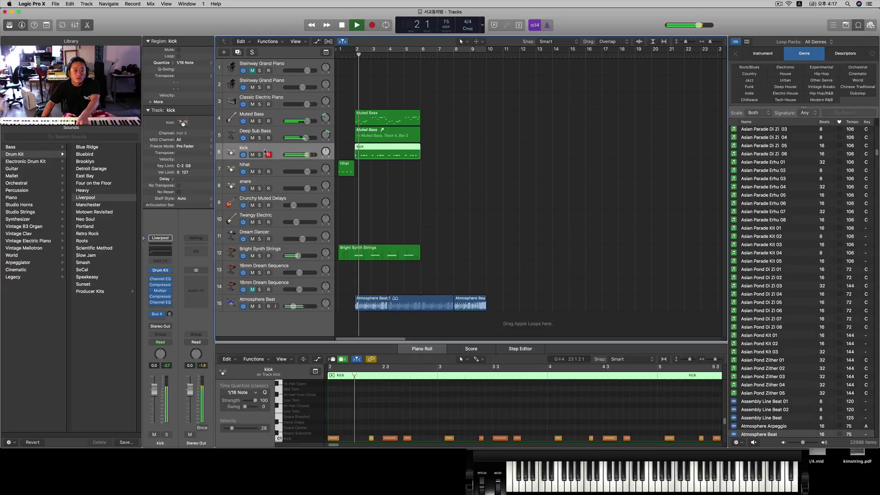
{"action": "key", "text": "space"}
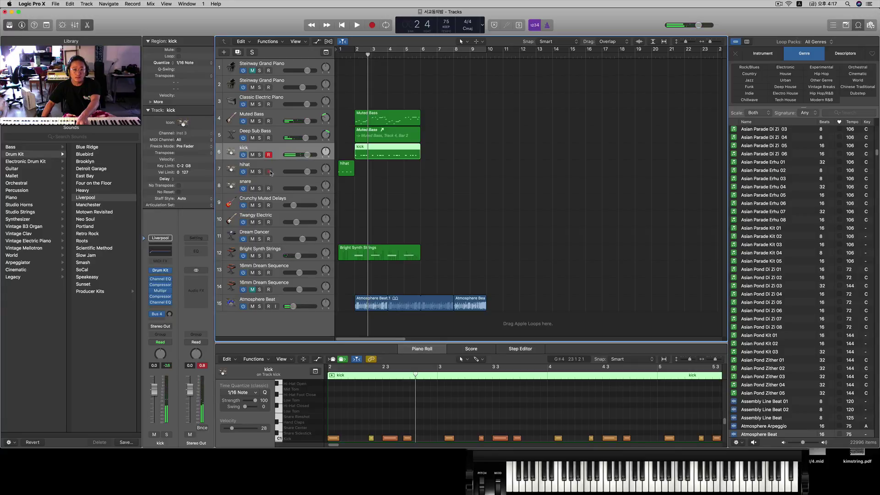
Step: Select the hihat track and rehearse a drum part against the arrangement from bar 2
{"action": "left_click", "coordinate": [274, 168]}
{"action": "key", "text": "comma"}
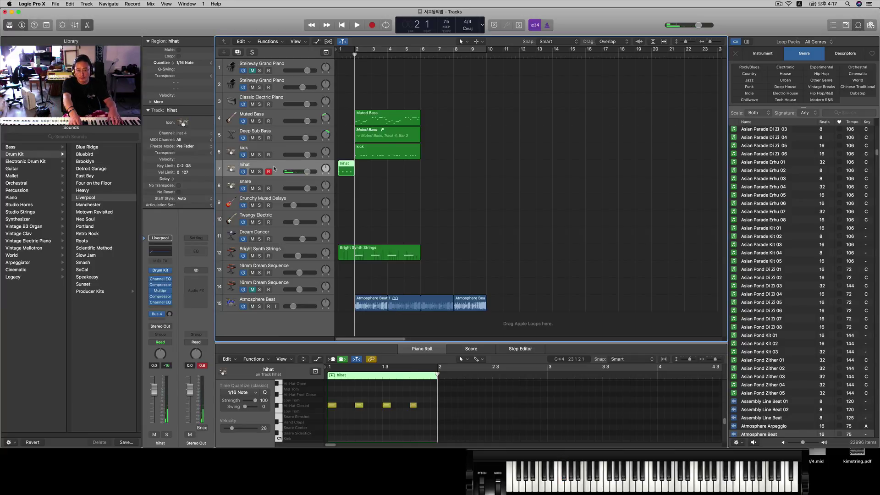
{"action": "key", "text": "space"}
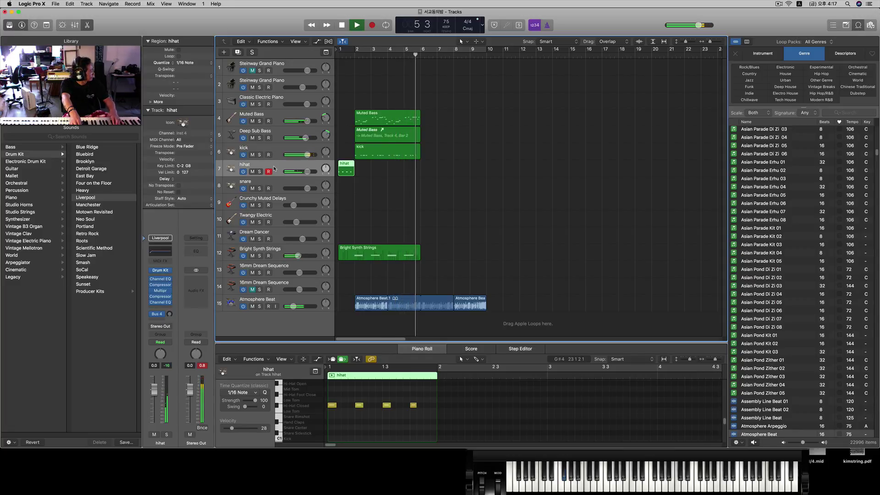
{"action": "key", "text": "space"}
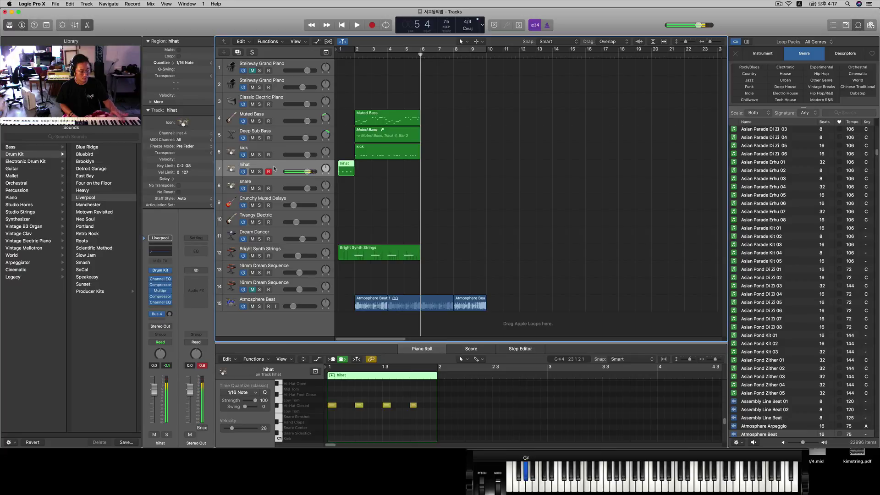
{"action": "key", "text": "Return"}
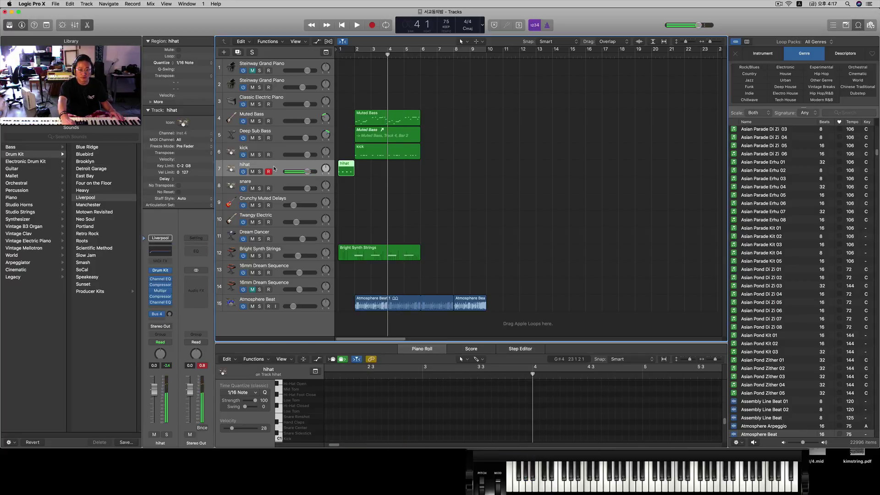
{"action": "key", "text": "space"}
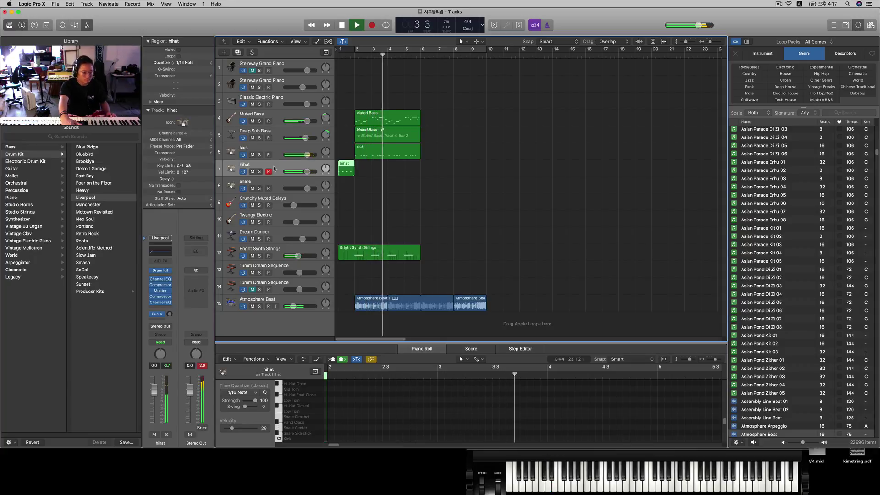
{"action": "key", "text": "space"}
{"action": "key", "text": "comma"}
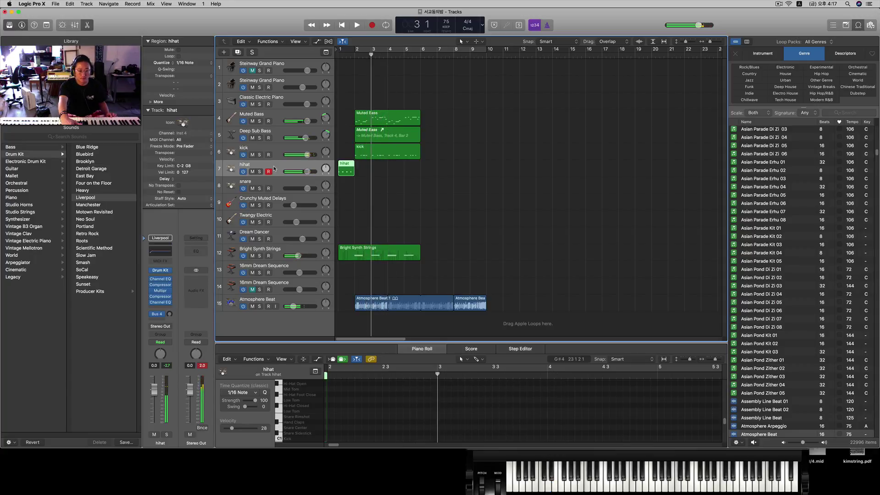
Step: Replay the arrangement from bar 2 several times to practise the drum part on the hihat track
{"action": "key", "text": "Return"}
{"action": "key", "text": "period"}
{"action": "key", "text": "space"}
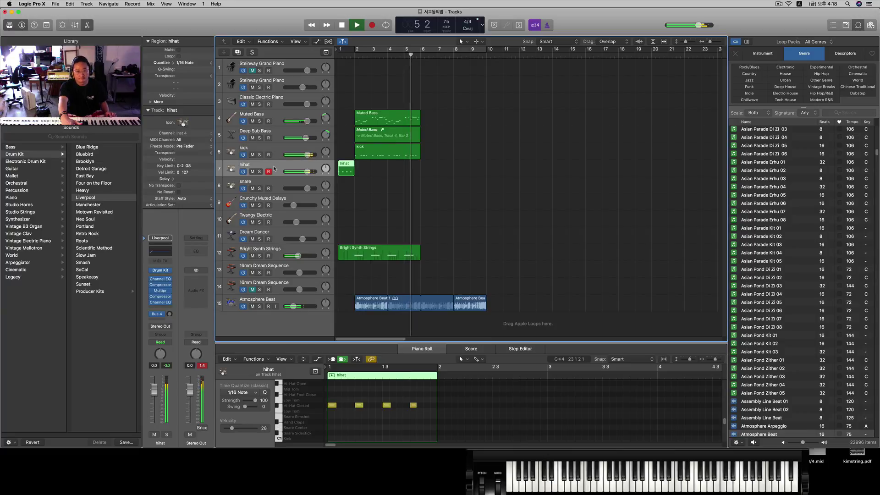
{"action": "key", "text": "comma"}
{"action": "key", "text": "comma"}
{"action": "key", "text": "comma"}
{"action": "key", "text": "comma"}
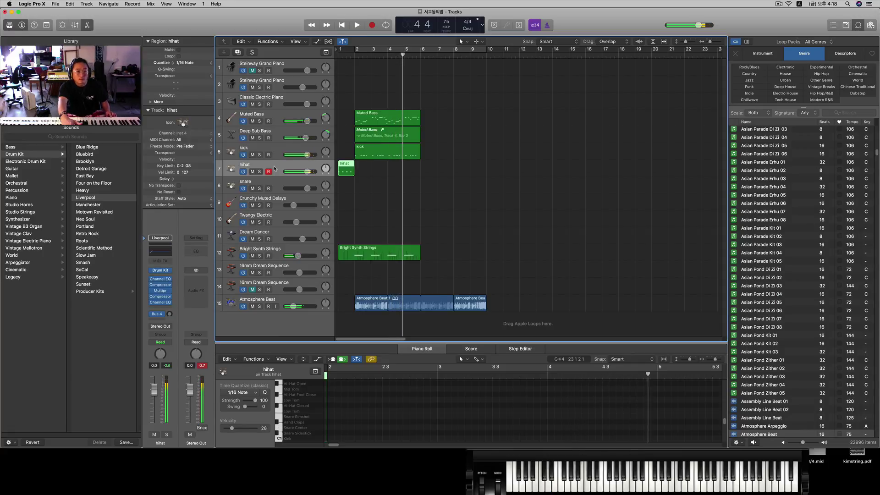
{"action": "key", "text": "comma"}
{"action": "key", "text": "comma"}
{"action": "key", "text": "comma"}
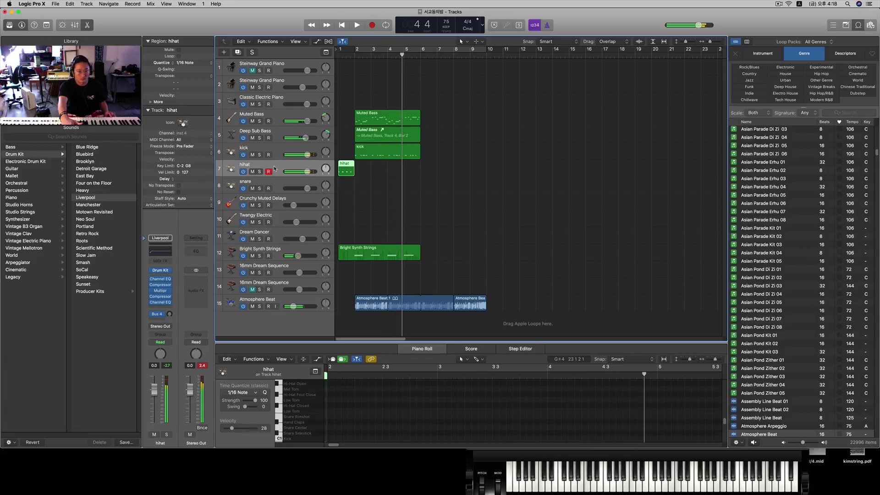
{"action": "key", "text": "comma"}
{"action": "key", "text": "comma"}
{"action": "key", "text": "comma"}
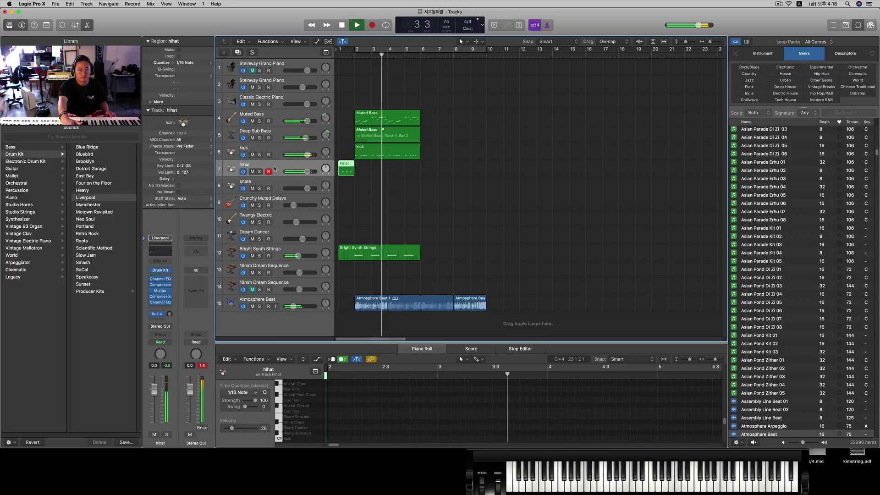
Step: Return the playhead to bar 2 and record snare hits on the hihat track over bars 2 to 5
{"action": "key", "text": "space"}
{"action": "key", "text": "comma"}
{"action": "key", "text": "comma"}
{"action": "key", "text": "comma"}
{"action": "key", "text": "period"}
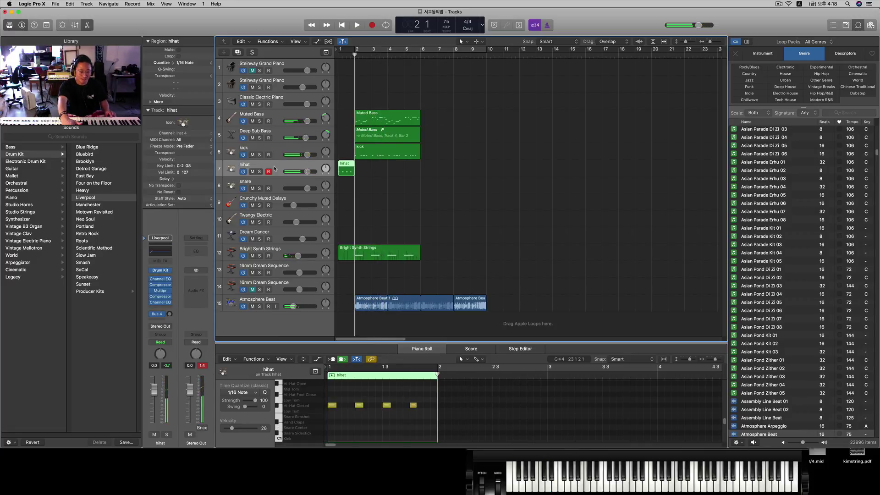
{"action": "key", "text": "r"}
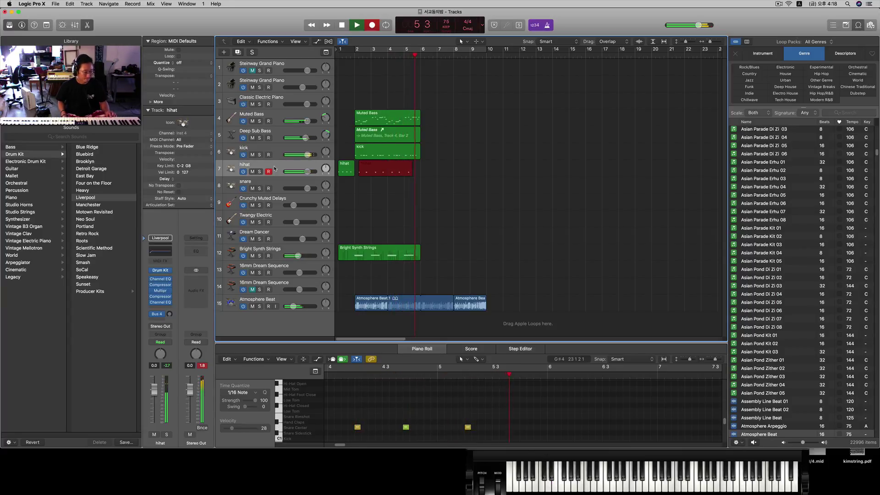
{"action": "key", "text": "space"}
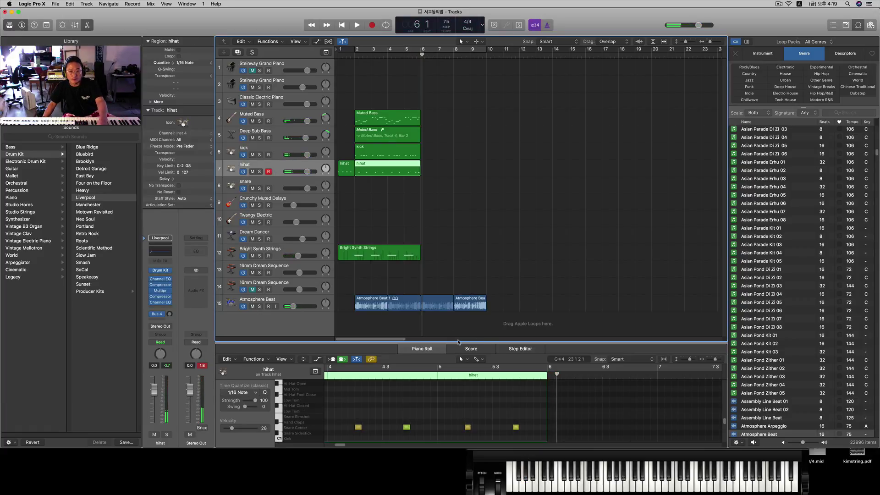
Step: Delete the stray Snare Rimshot Edge note near the end of bar 5 in the hihat region, and play back from bar 2
{"action": "scroll", "coordinate": [502, 371], "scroll_direction": "down", "scroll_amount": 5}
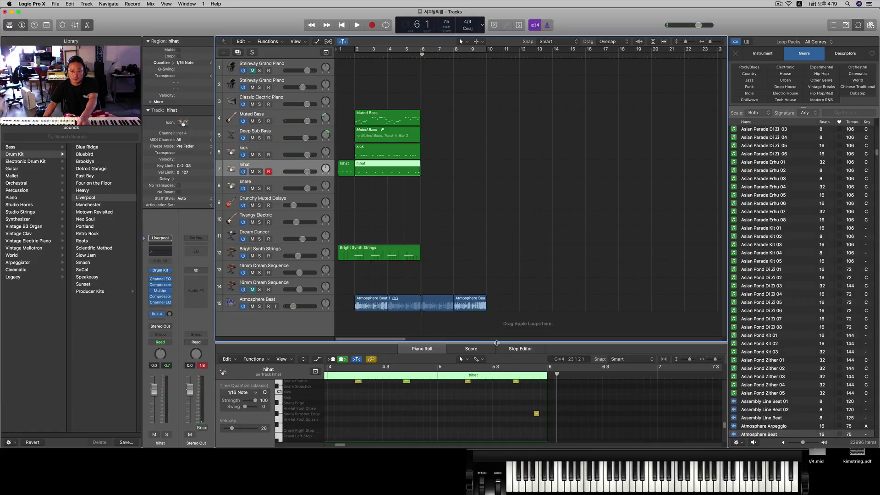
{"action": "left_click_drag", "start_coordinate": [523, 407], "coordinate": [536, 418]}
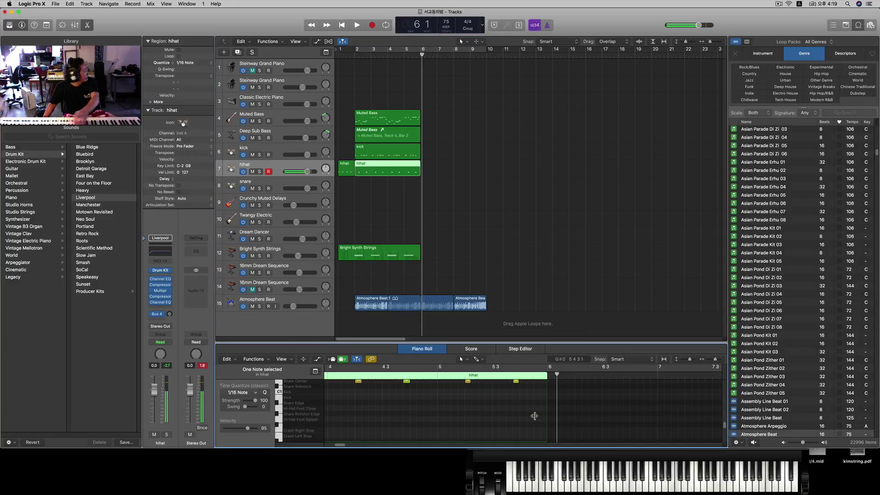
{"action": "key", "text": "comma"}
{"action": "key", "text": "comma"}
{"action": "key", "text": "comma"}
{"action": "key", "text": "comma"}
{"action": "key", "text": "space"}
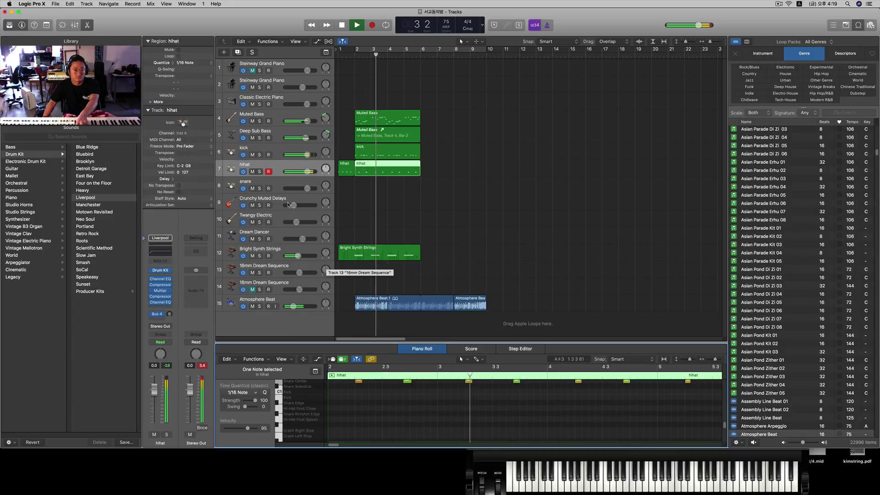
Step: Select the Crunchy Muted Delays track and rehearse a guitar part against the arrangement from bar 2
{"action": "left_click", "coordinate": [278, 201]}
{"action": "key", "text": "space"}
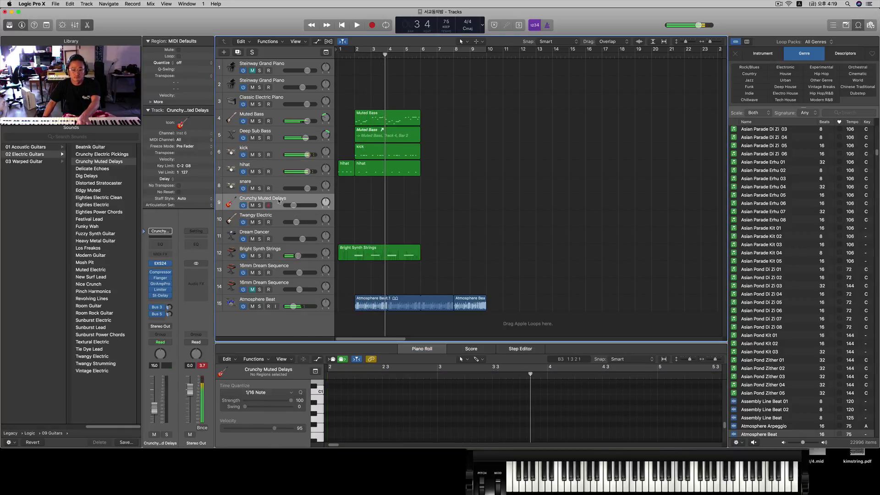
{"action": "key", "text": "comma"}
{"action": "key", "text": "comma"}
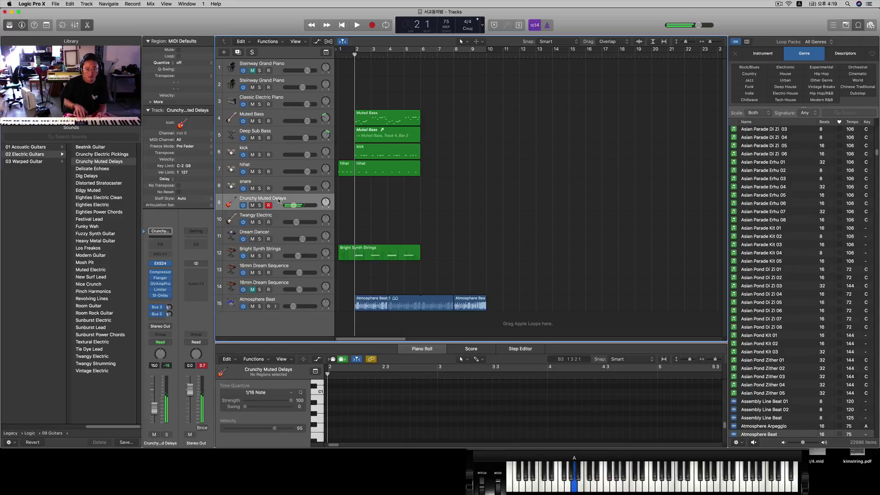
{"action": "key", "text": "space"}
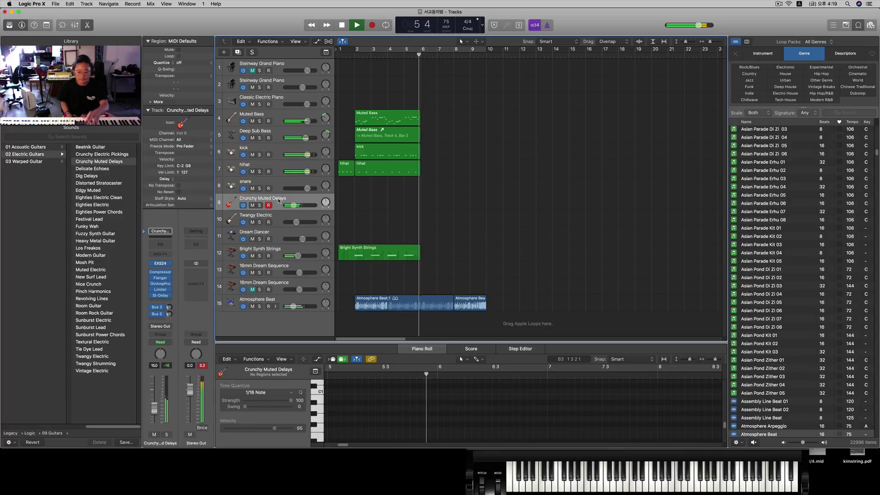
{"action": "key", "text": "space"}
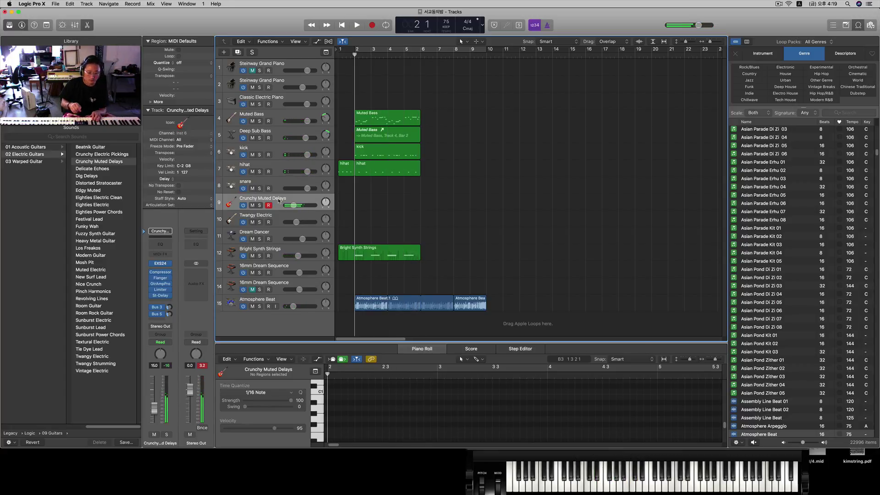
Step: Record a guitar part on the Crunchy Muted Delays track over bars 2 to 5 and play it back from bar 2
{"action": "key", "text": "r"}
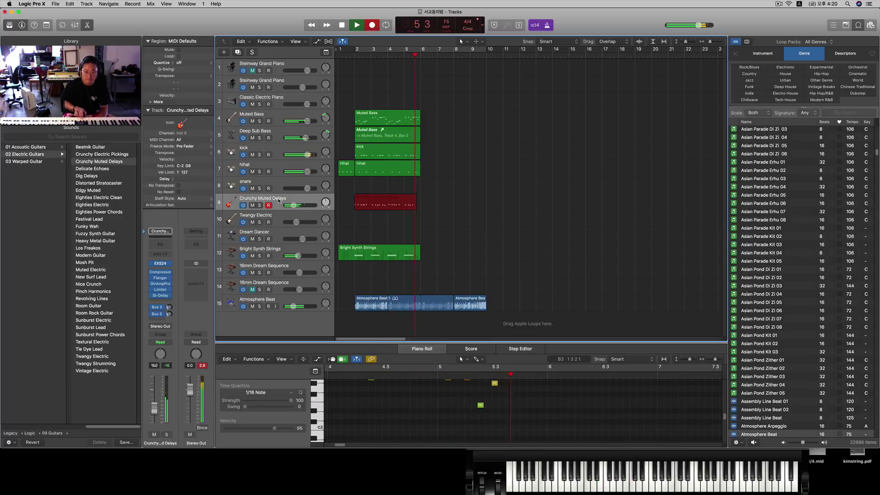
{"action": "key", "text": "space"}
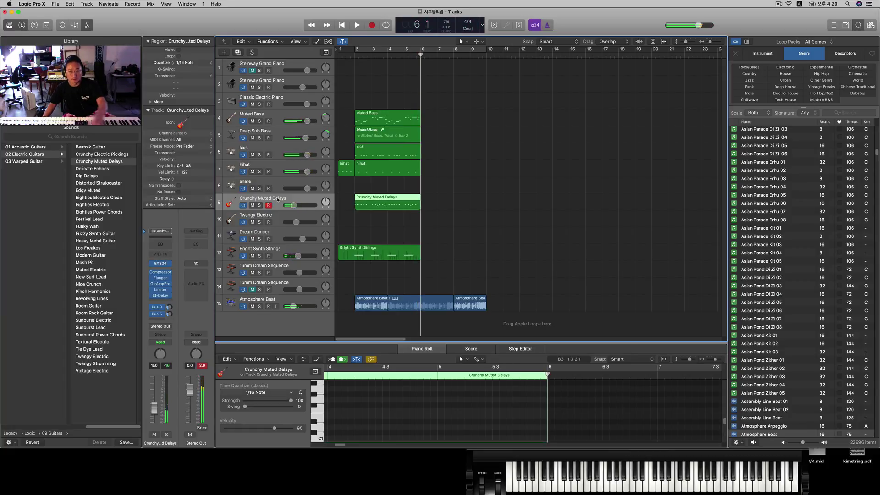
{"action": "key", "text": "comma"}
{"action": "key", "text": "comma"}
{"action": "key", "text": "comma"}
{"action": "key", "text": "comma"}
{"action": "key", "text": "space"}
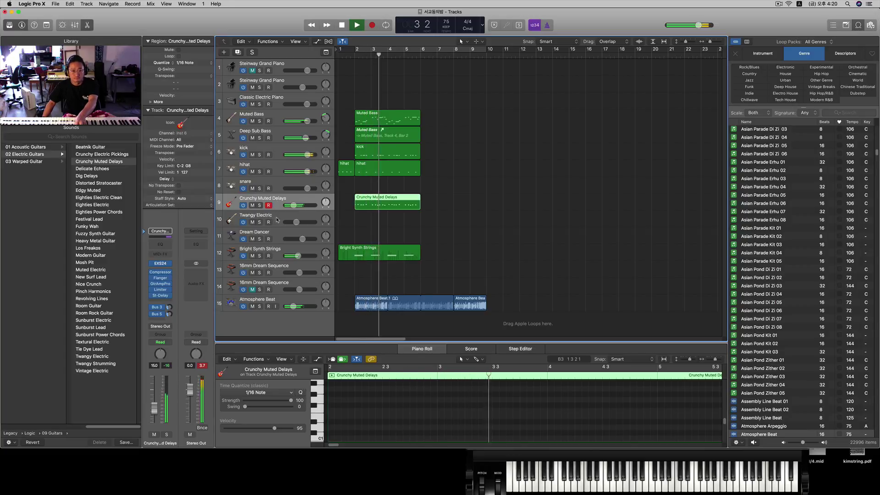
Step: Stop playback and move the bars 2 to 5 region from the hihat track down to the snare track
{"action": "left_click", "coordinate": [277, 220]}
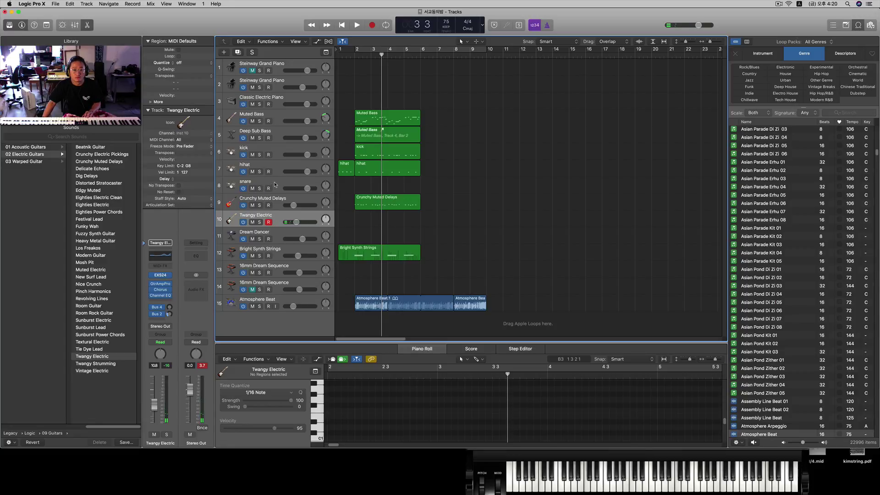
{"action": "left_click", "coordinate": [367, 170]}
{"action": "left_click_drag", "start_coordinate": [366, 172], "coordinate": [367, 184]}
Step: Select the hihat track and rehearse a hi-hat part against the arrangement from bar 2
{"action": "left_click", "coordinate": [276, 166]}
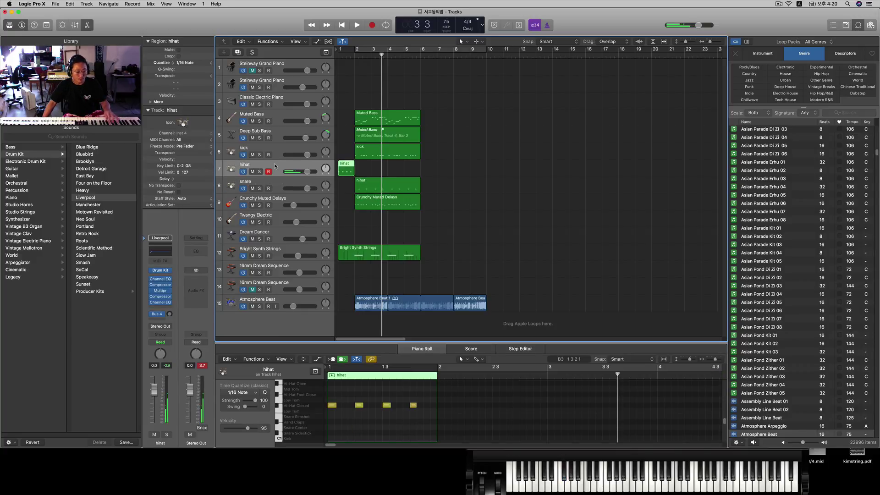
{"action": "key", "text": "comma"}
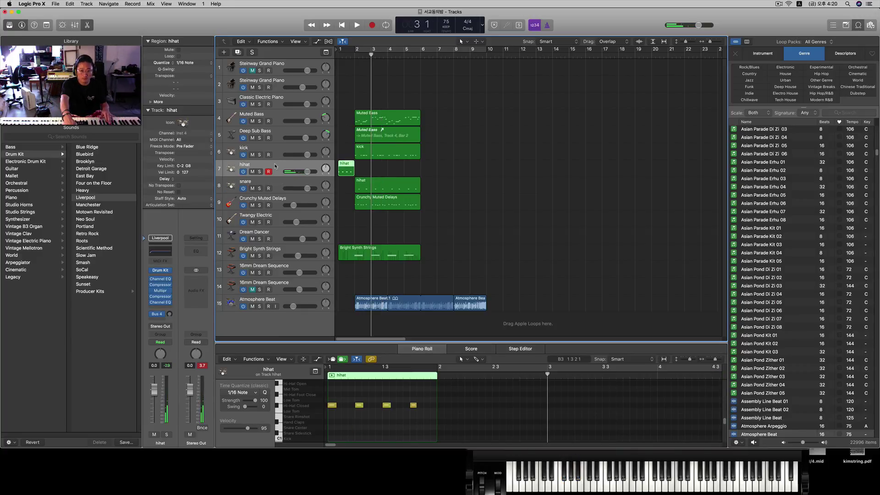
{"action": "key", "text": "comma"}
{"action": "key", "text": "comma"}
{"action": "key", "text": "space"}
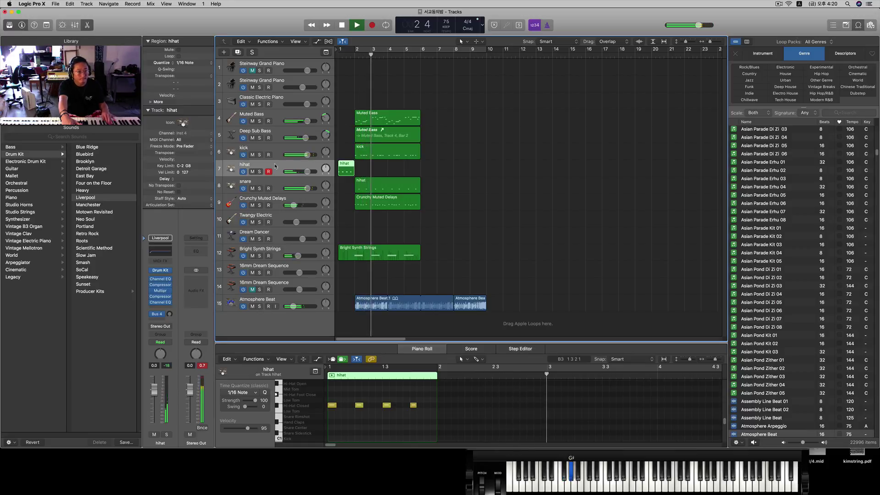
{"action": "key", "text": "space"}
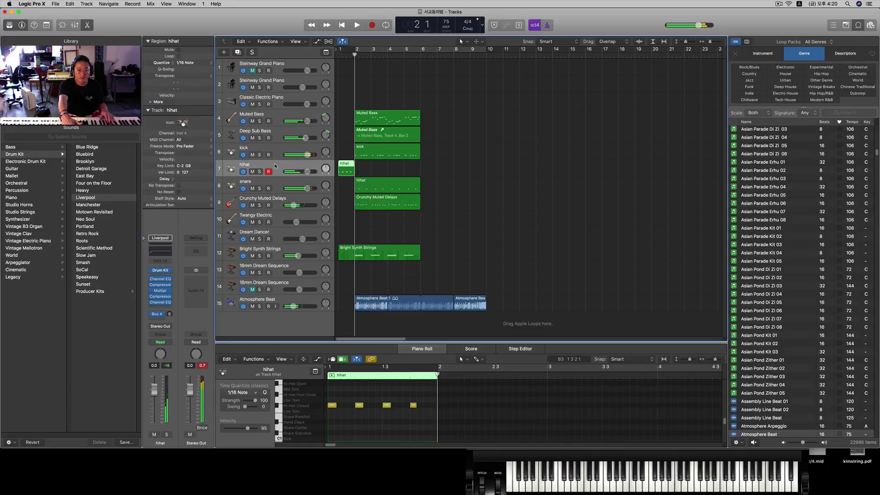
Step: Record open and closed hi-hat hits on the hihat track over bars 2 to 5, starting from bar 1
{"action": "key", "text": "Return"}
{"action": "key", "text": "space"}
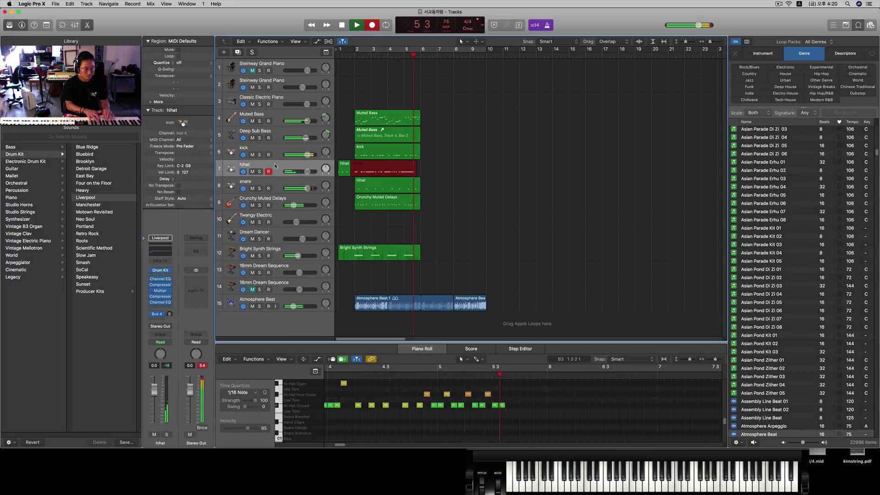
{"action": "key", "text": "space"}
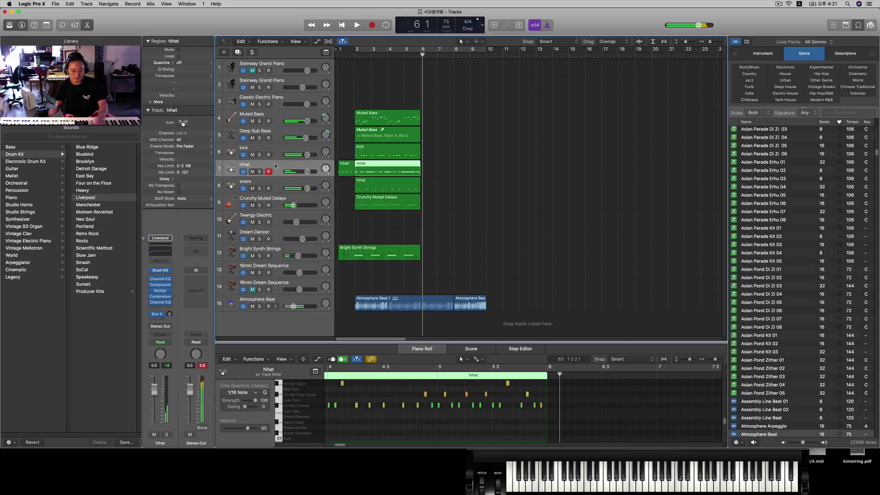
Step: Solo the kick, hihat and snare tracks and listen to them together from bar 2
{"action": "key", "text": "comma"}
{"action": "key", "text": "comma"}
{"action": "key", "text": "comma"}
{"action": "key", "text": "comma"}
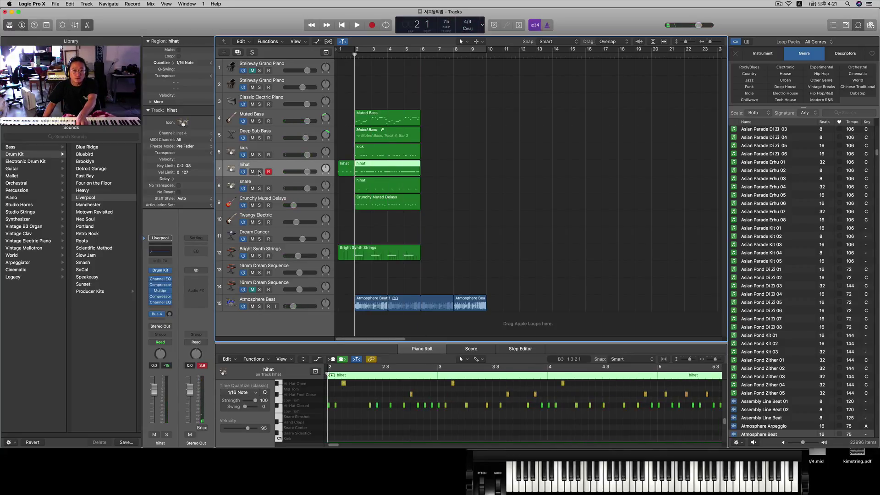
{"action": "left_click_drag", "start_coordinate": [259, 154], "coordinate": [260, 188]}
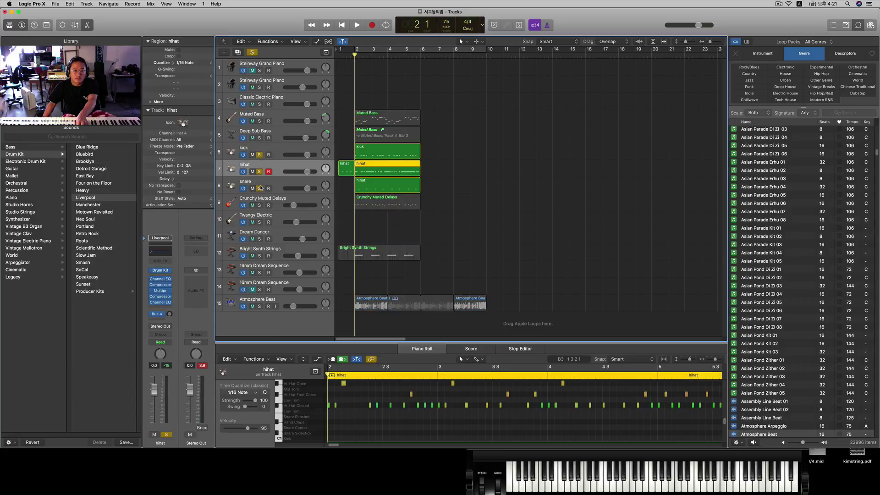
{"action": "key", "text": "space"}
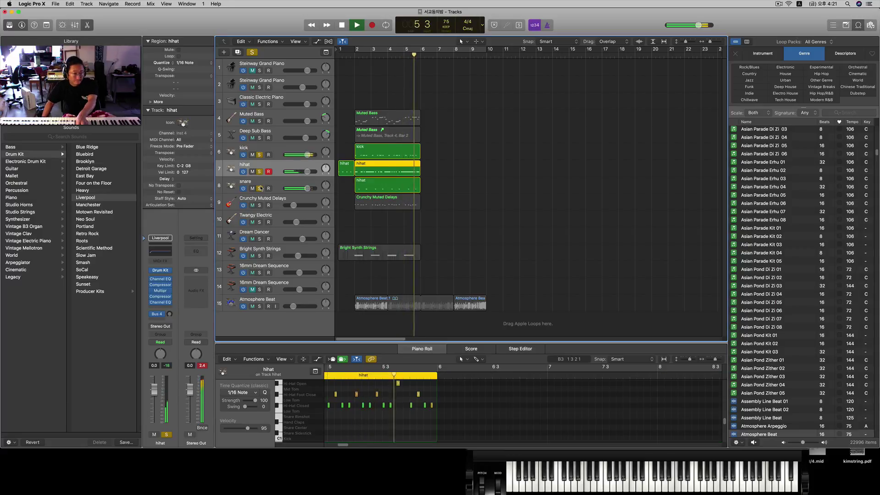
{"action": "key", "text": "space"}
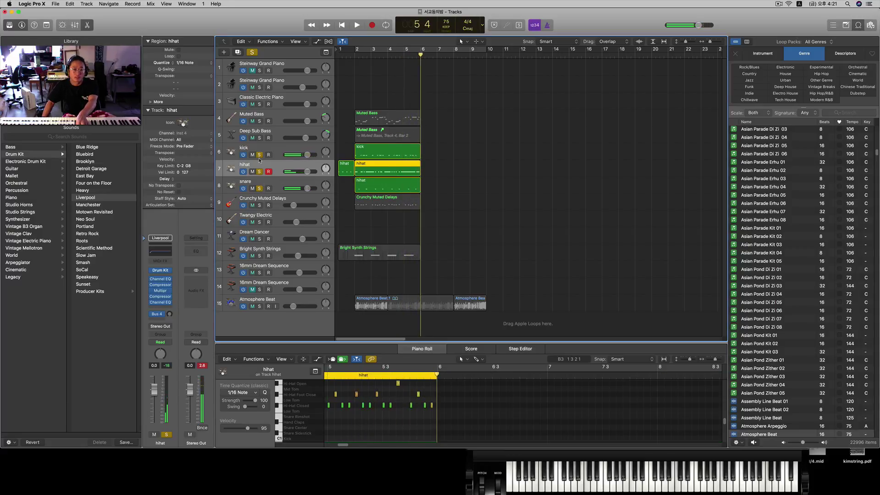
Step: Add the Atmosphere Beat and Crunchy Muted Delays tracks to the solo and listen to the mix from bar 2
{"action": "left_click", "coordinate": [260, 306]}
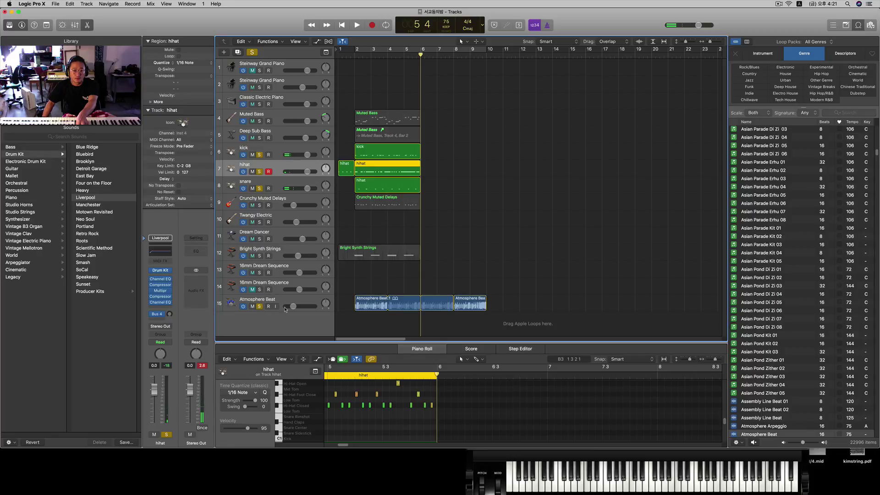
{"action": "key", "text": "comma"}
{"action": "key", "text": "comma"}
{"action": "key", "text": "comma"}
{"action": "key", "text": "comma"}
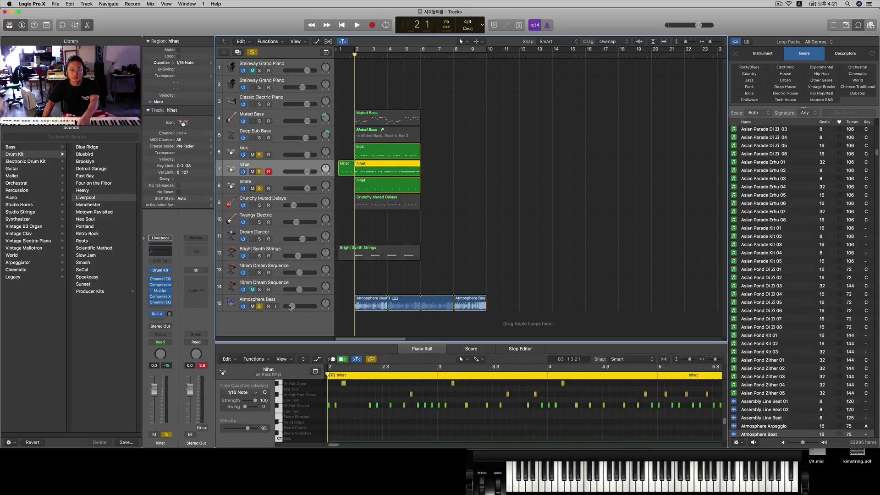
{"action": "key", "text": "space"}
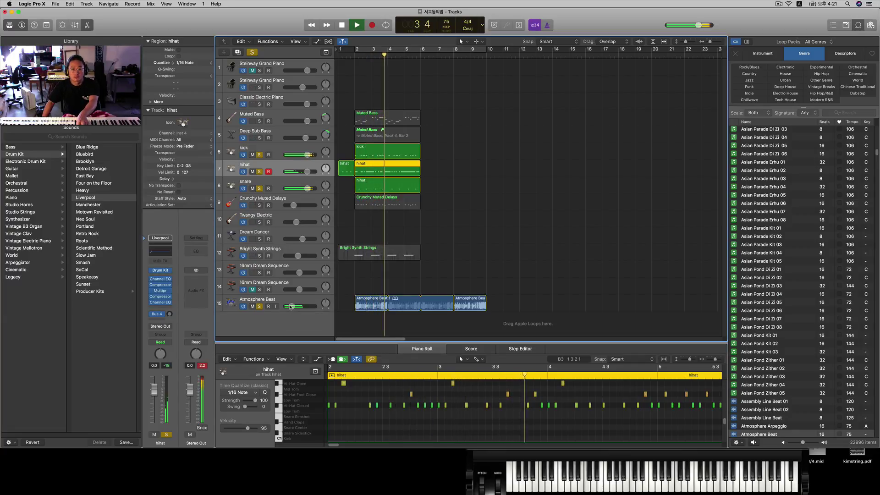
{"action": "left_click", "coordinate": [259, 205]}
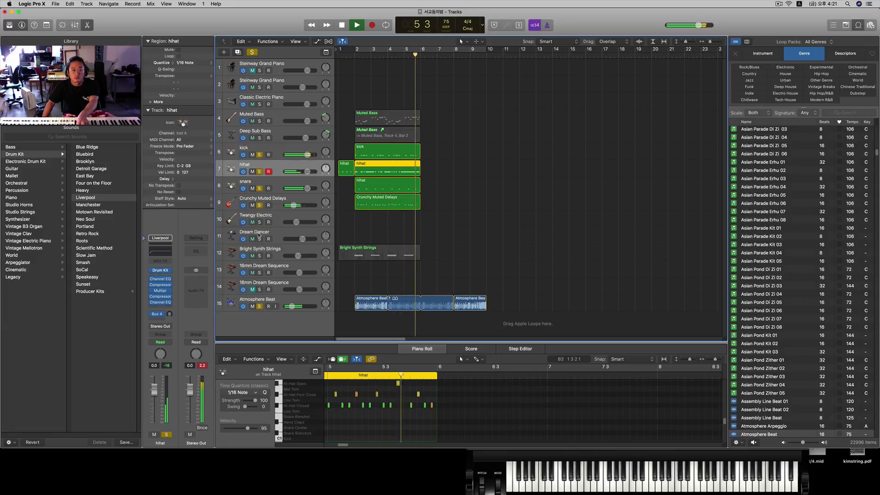
{"action": "key", "text": "space"}
Step: Turn off solo on all soloed tracks and return the playhead to bar 2
{"action": "left_click", "coordinate": [260, 155]}
{"action": "left_click_drag", "start_coordinate": [260, 171], "coordinate": [260, 305]}
{"action": "key", "text": "comma"}
{"action": "key", "text": "comma"}
{"action": "key", "text": "comma"}
{"action": "key", "text": "comma"}
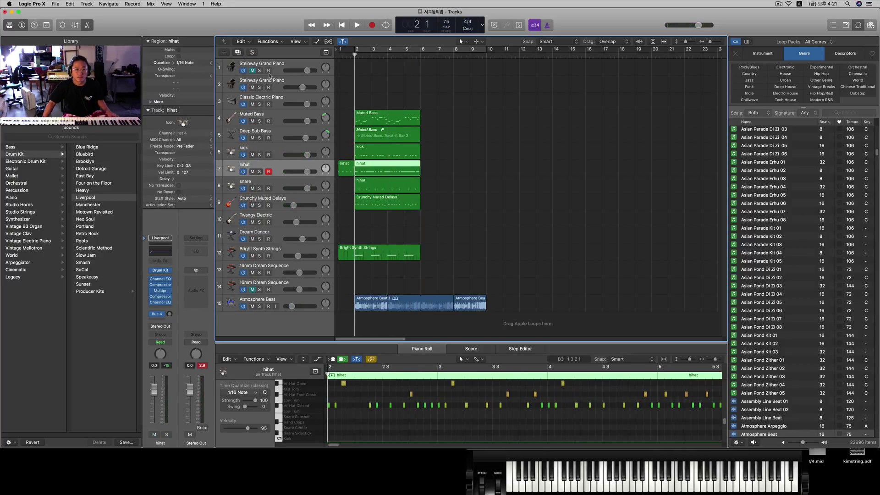
Step: Select the Classic Electric Piano track and record a chord part over bars 2 to 5, starting from bar 1
{"action": "left_click", "coordinate": [275, 100]}
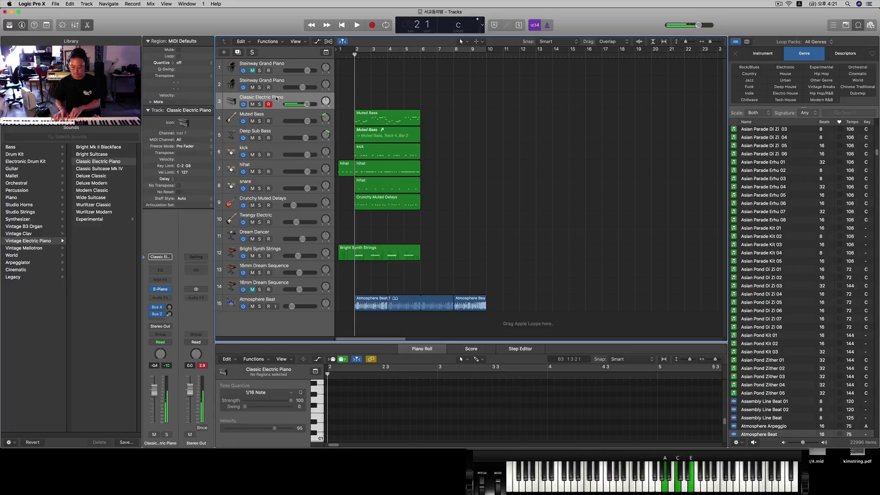
{"action": "key", "text": "Return"}
{"action": "key", "text": "space"}
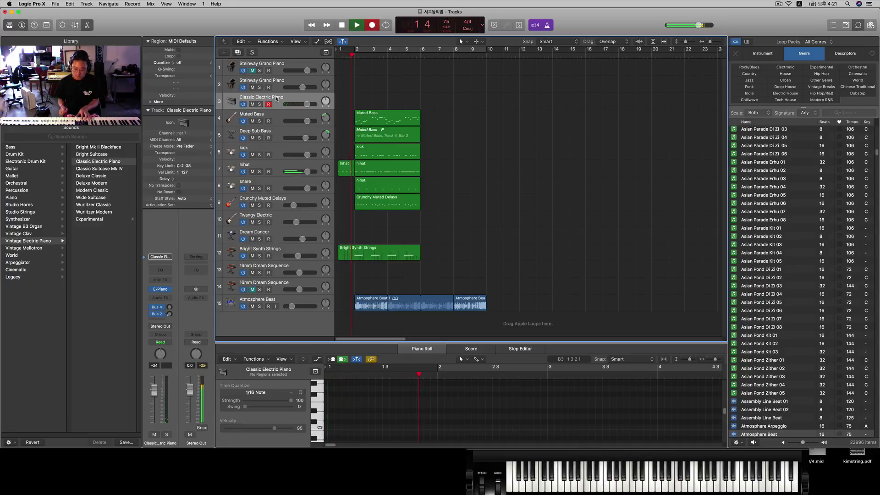
{"action": "key", "text": "r"}
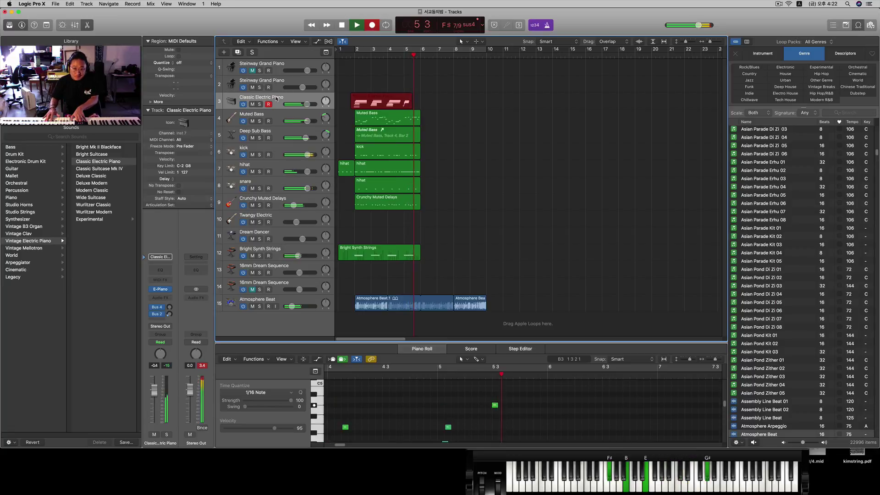
{"action": "key", "text": "space"}
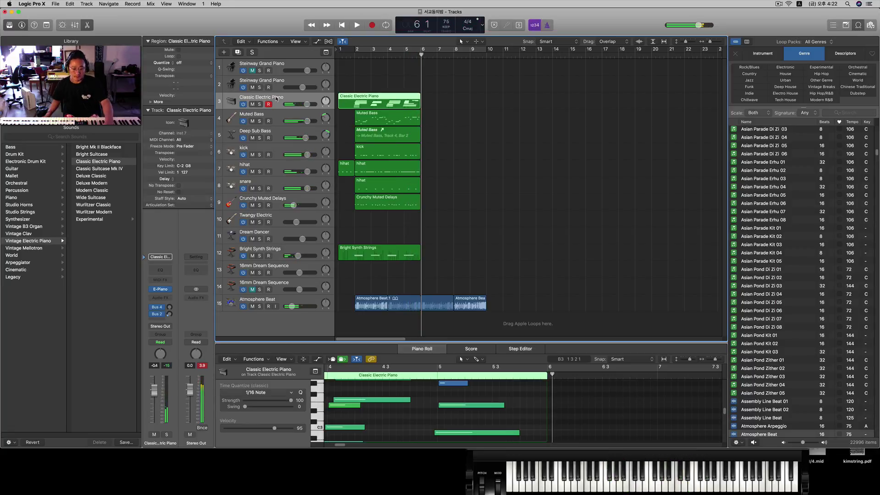
Step: Play back the arrangement with the recorded electric piano chords from bar 2
{"action": "key", "text": "comma"}
{"action": "key", "text": "comma"}
{"action": "key", "text": "comma"}
{"action": "key", "text": "comma"}
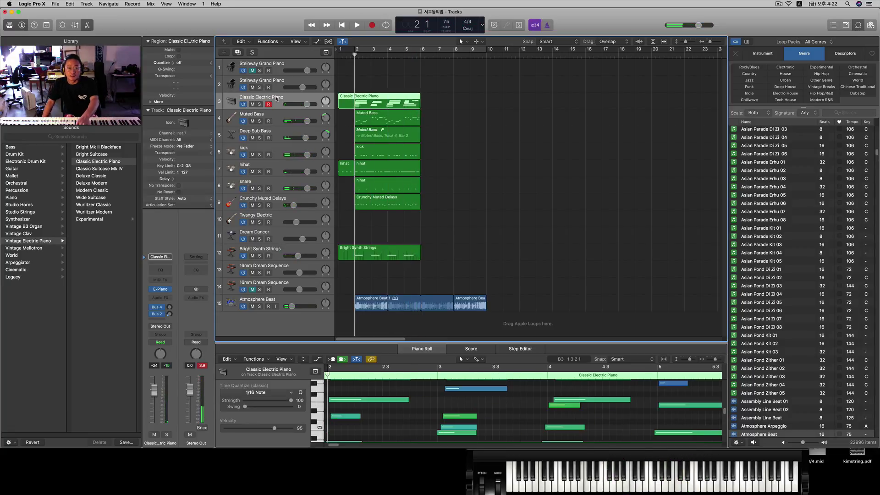
{"action": "key", "text": "space"}
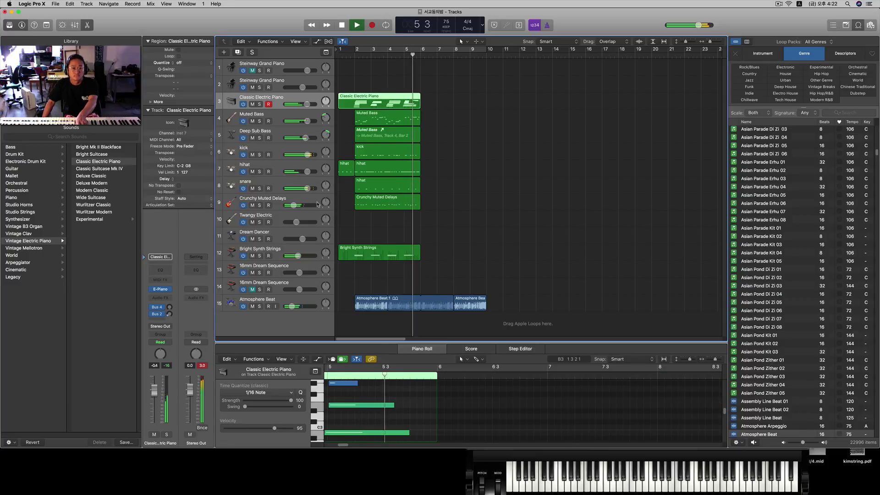
{"action": "key", "text": "space"}
Step: Select the Dream Dancer track and try out its sound with the playhead back at bar 2
{"action": "left_click", "coordinate": [275, 236]}
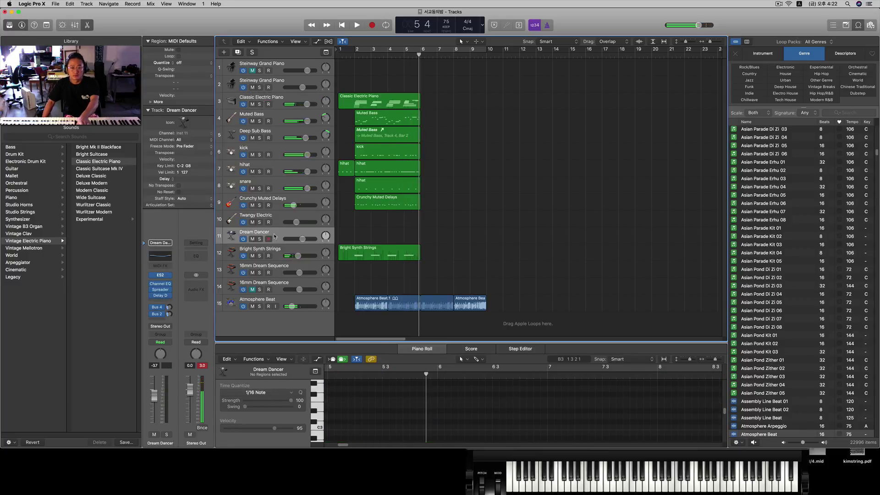
{"action": "key", "text": "comma"}
{"action": "key", "text": "comma"}
{"action": "key", "text": "comma"}
{"action": "key", "text": "comma"}
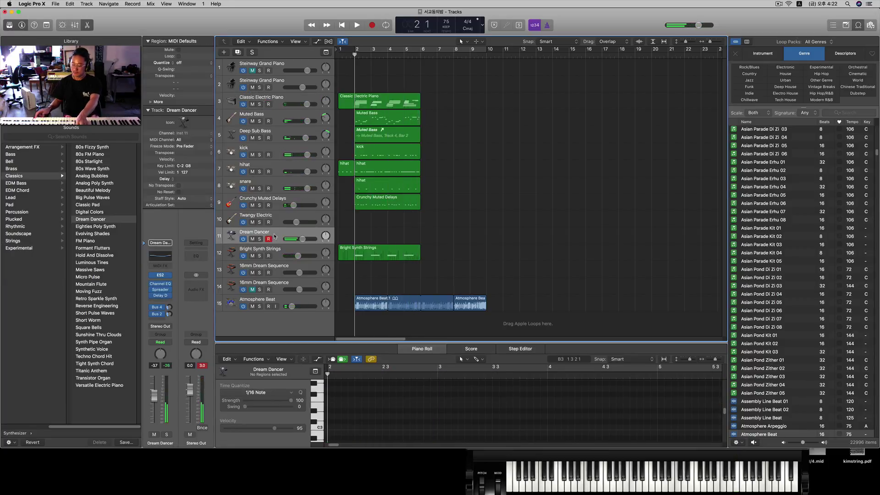
Step: Select the upper 16mm Dream Sequence track and rehearse a part over the arrangement played back from bar 2
{"action": "left_click", "coordinate": [280, 270]}
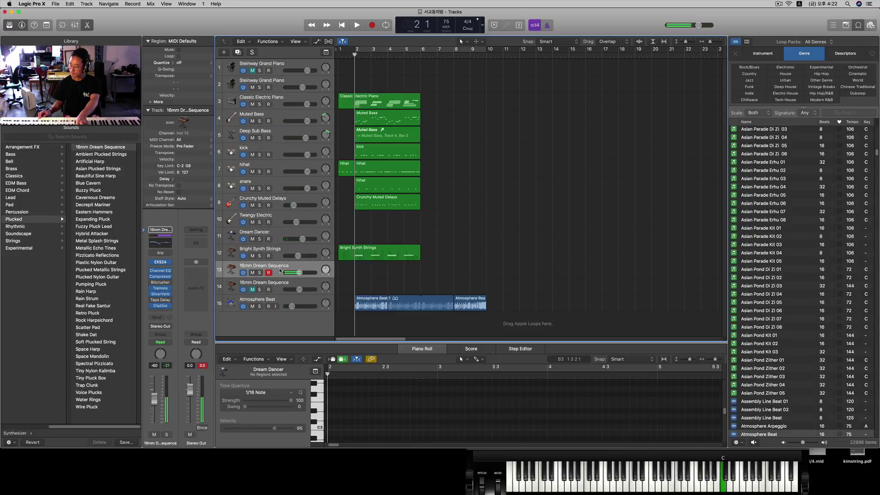
{"action": "key", "text": "comma"}
{"action": "key", "text": "space"}
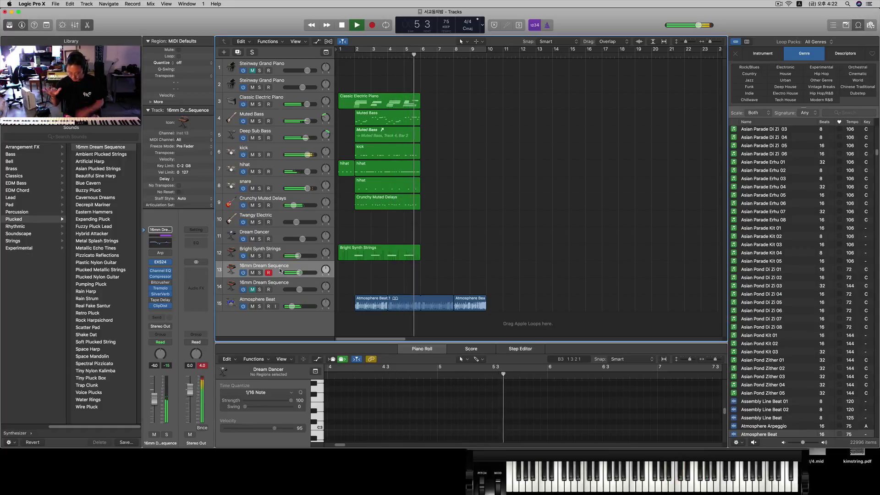
{"action": "key", "text": "space"}
{"action": "key", "text": "comma"}
{"action": "key", "text": "comma"}
{"action": "key", "text": "comma"}
{"action": "key", "text": "comma"}
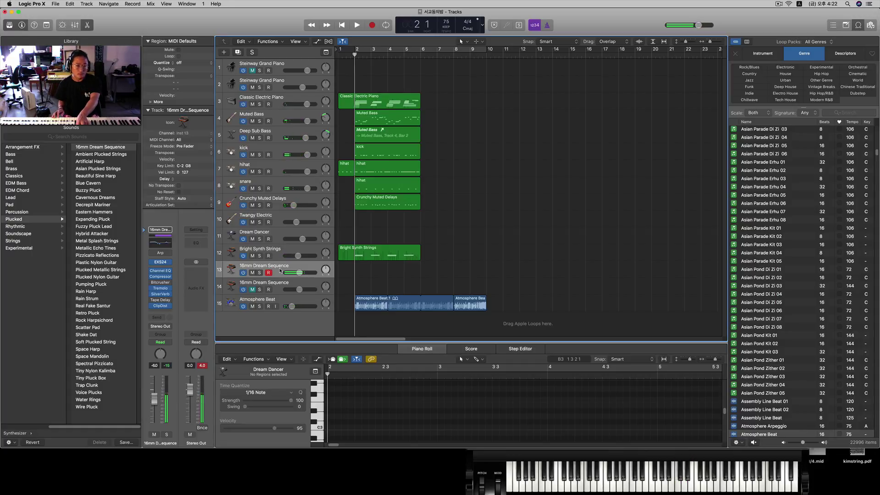
{"action": "key", "text": "space"}
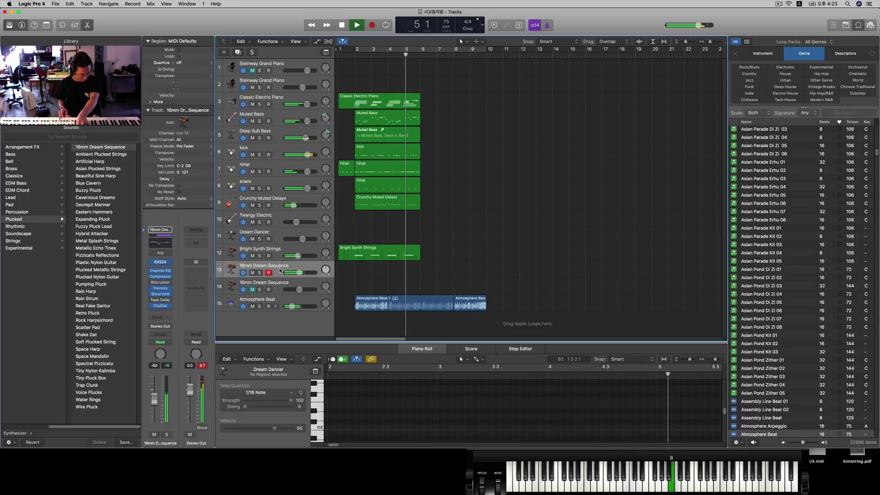
{"action": "key", "text": "space"}
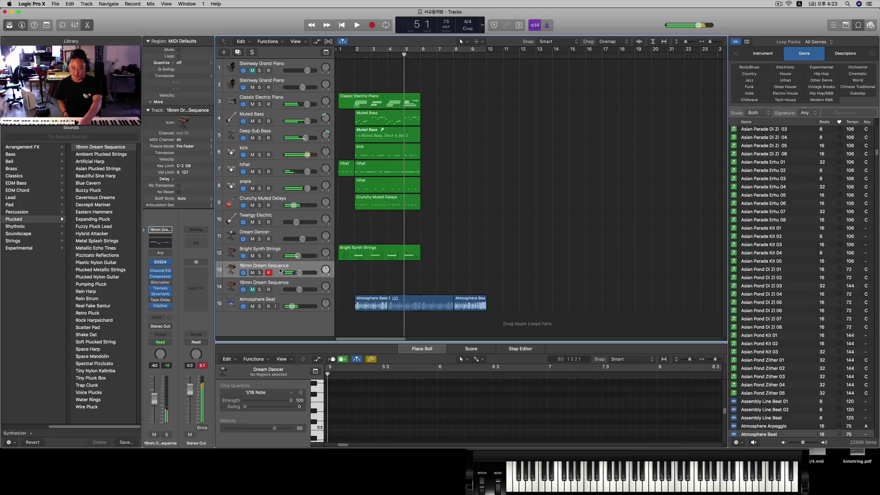
{"action": "key", "text": "Return"}
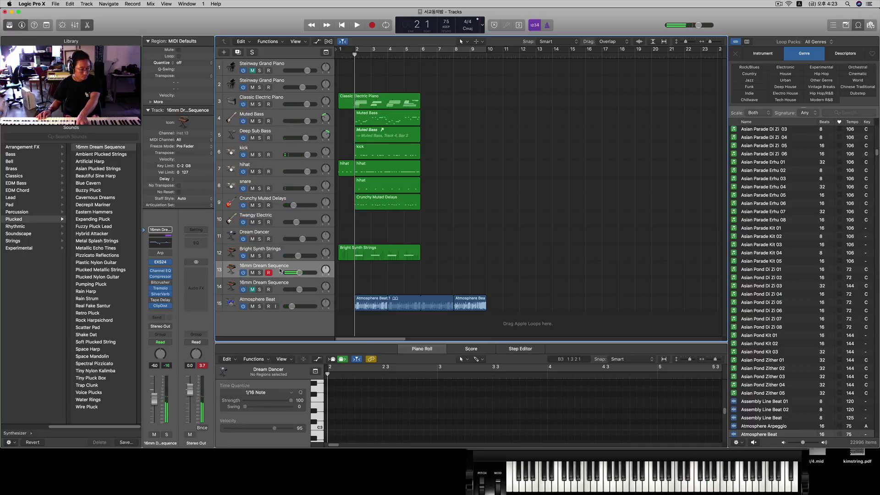
{"action": "key", "text": "space"}
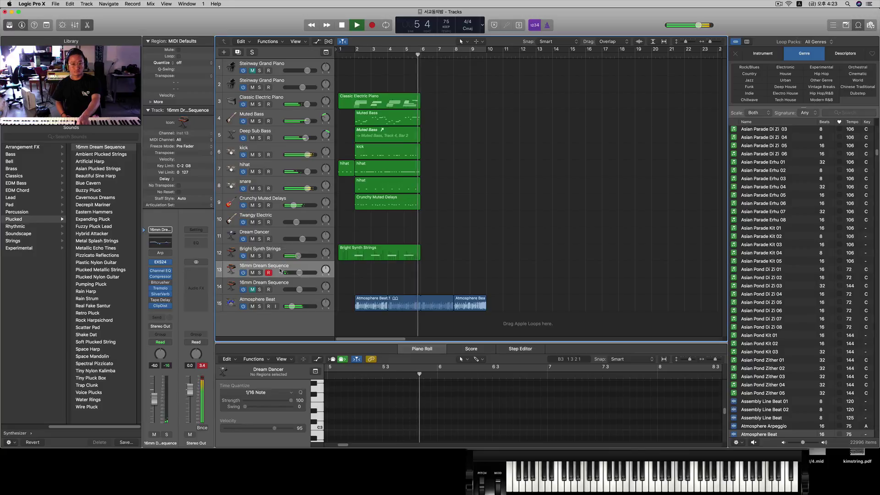
Step: Record a part on the upper 16mm Dream Sequence track from bar 2 and quantize its region to 1/16 Note
{"action": "key", "text": "space"}
{"action": "key", "text": "r"}
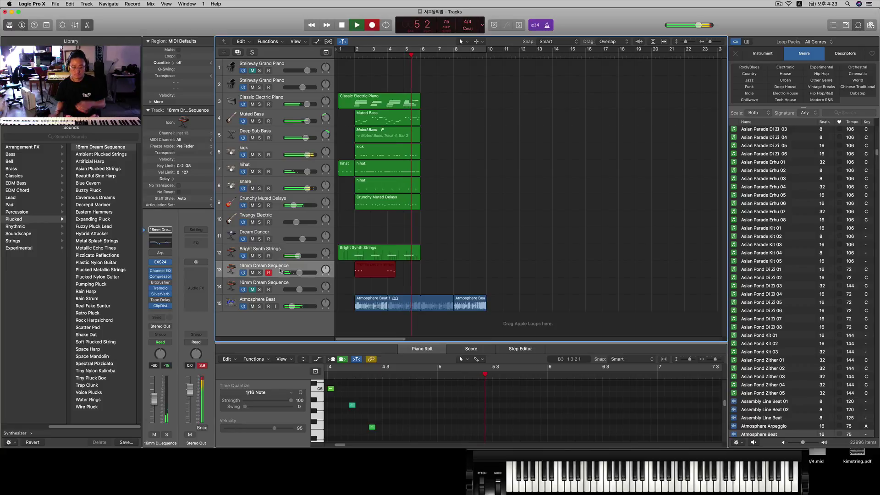
{"action": "key", "text": "space"}
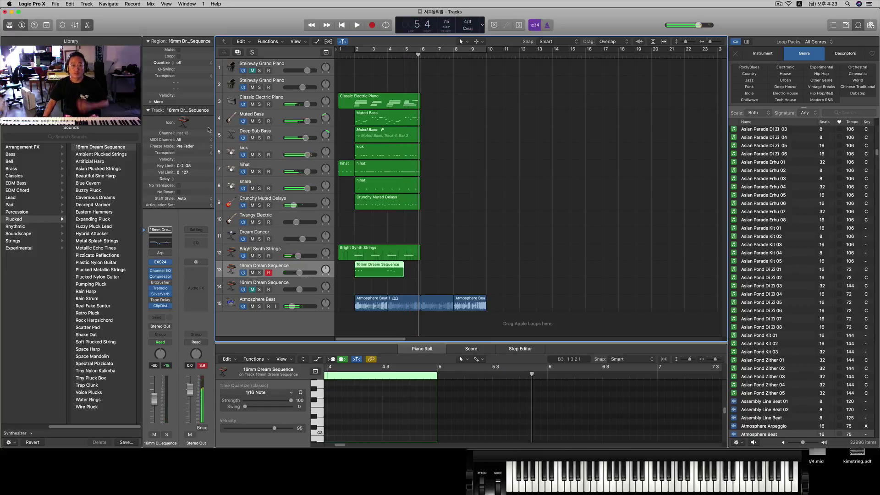
{"action": "left_click", "coordinate": [174, 71]}
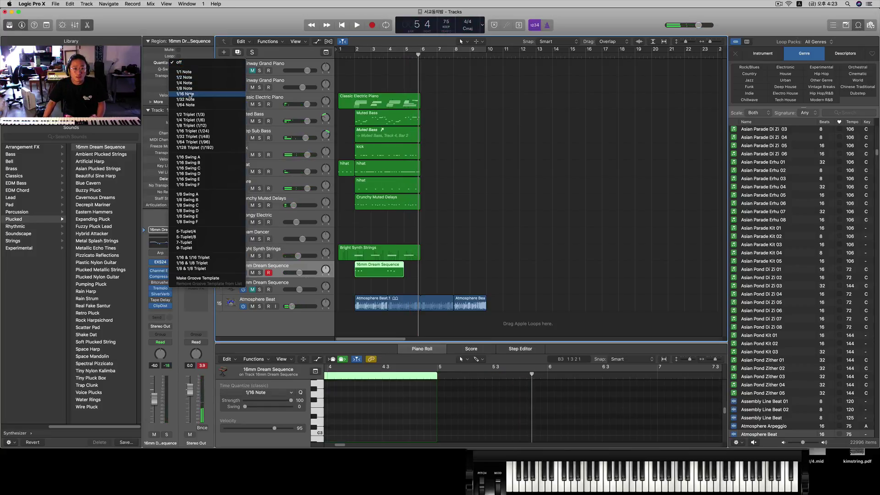
{"action": "left_click", "coordinate": [190, 95]}
{"action": "key", "text": "comma"}
{"action": "key", "text": "comma"}
{"action": "key", "text": "comma"}
{"action": "key", "text": "comma"}
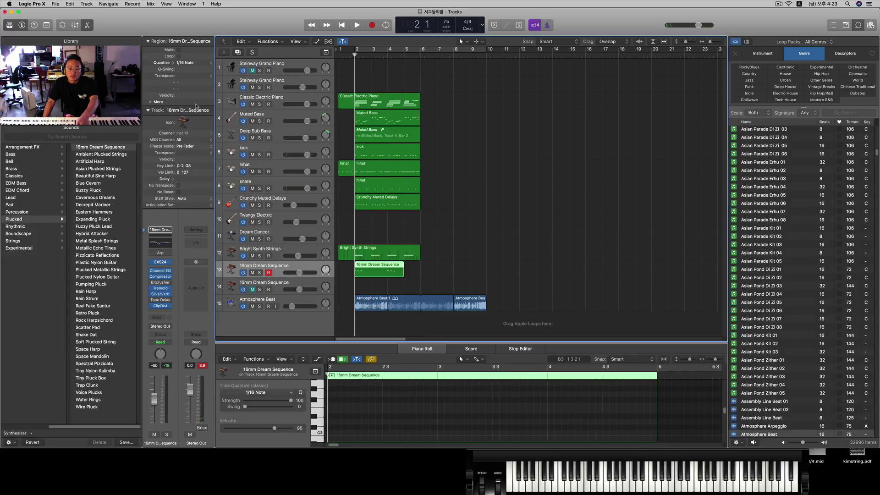
Step: Select the Dream Dancer track and try the Classic House Sequence, Tight Synth Chord and Blown Strings sounds on it
{"action": "left_click", "coordinate": [272, 235]}
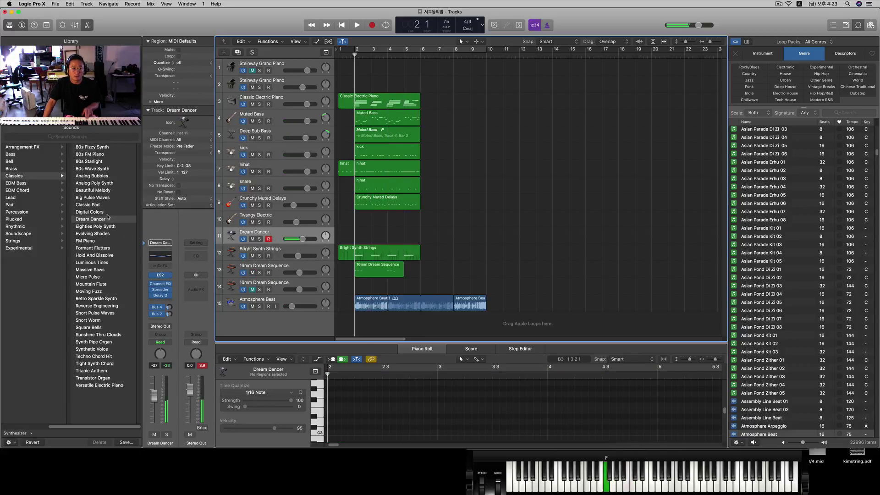
{"action": "left_click", "coordinate": [24, 226]}
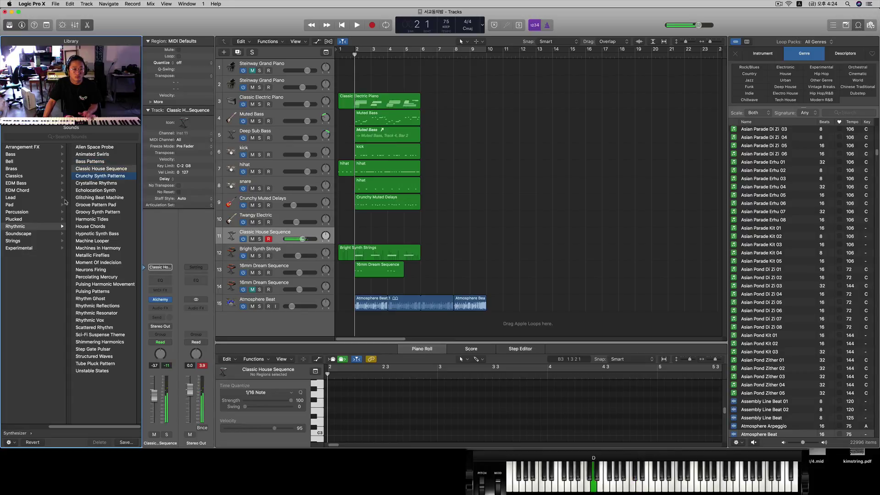
{"action": "left_click", "coordinate": [38, 177]}
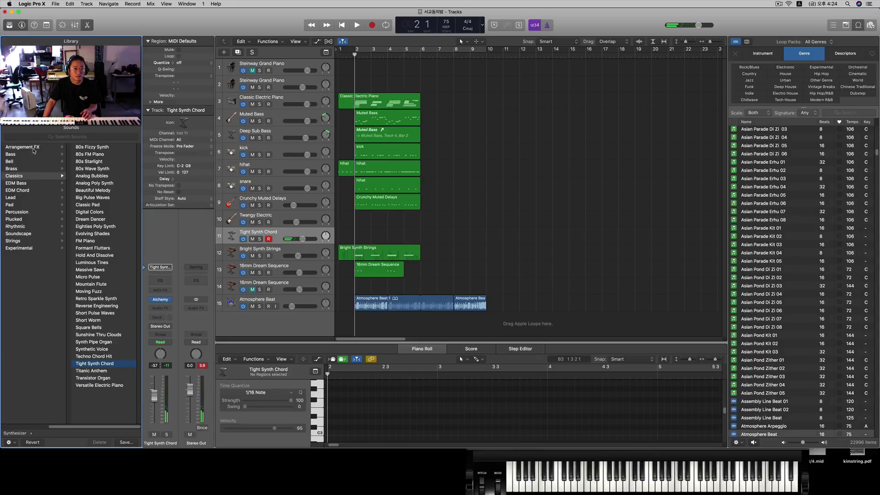
{"action": "left_click", "coordinate": [36, 242]}
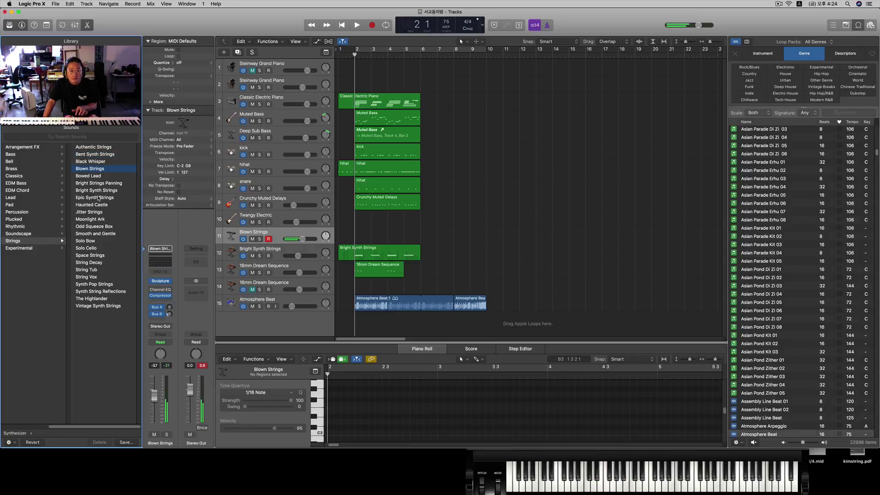
Step: Rehearse Blown Strings chords over playback from bar 2 and change the track's sound to Moonlight Ark
{"action": "key", "text": "Return"}
{"action": "key", "text": "space"}
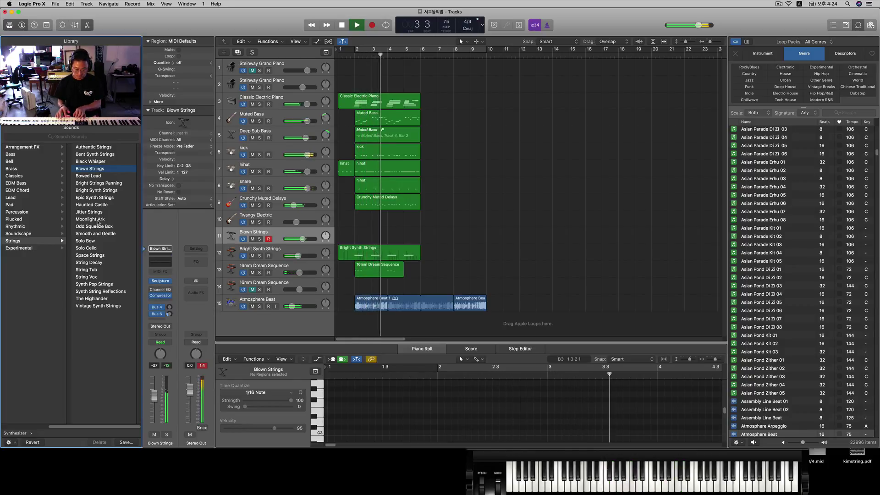
{"action": "key", "text": "space"}
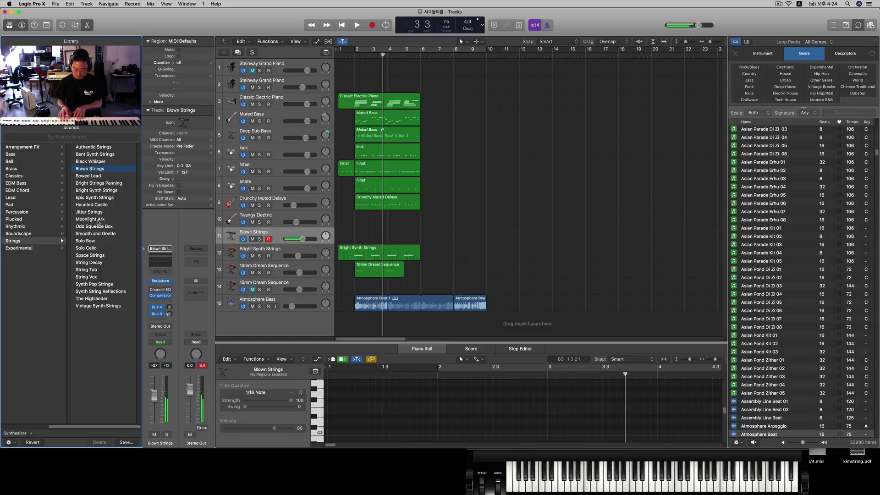
{"action": "key", "text": "Return"}
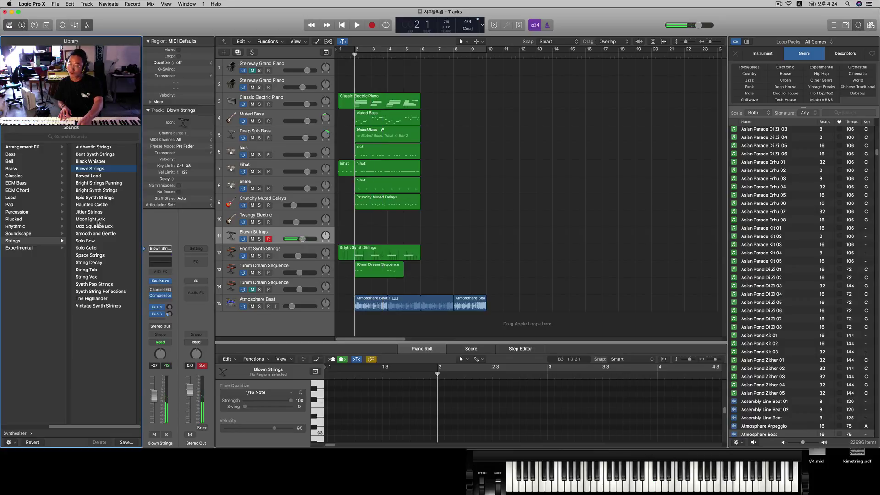
{"action": "key", "text": "space"}
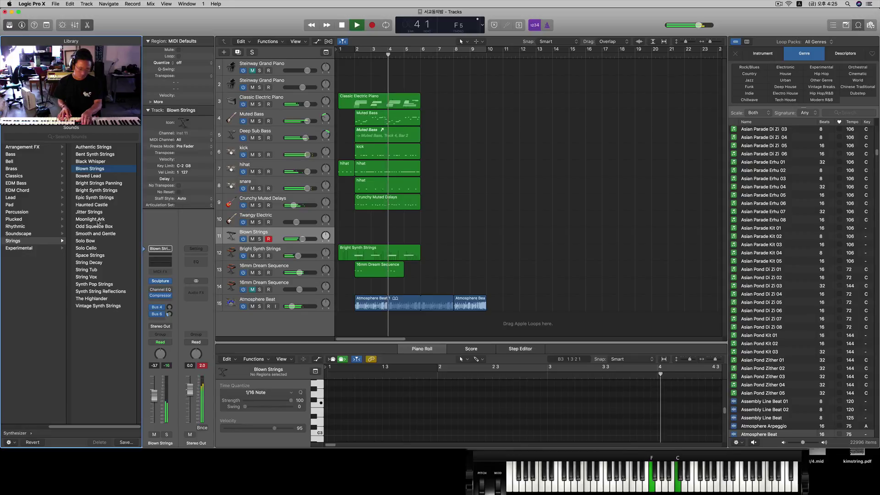
{"action": "key", "text": "space"}
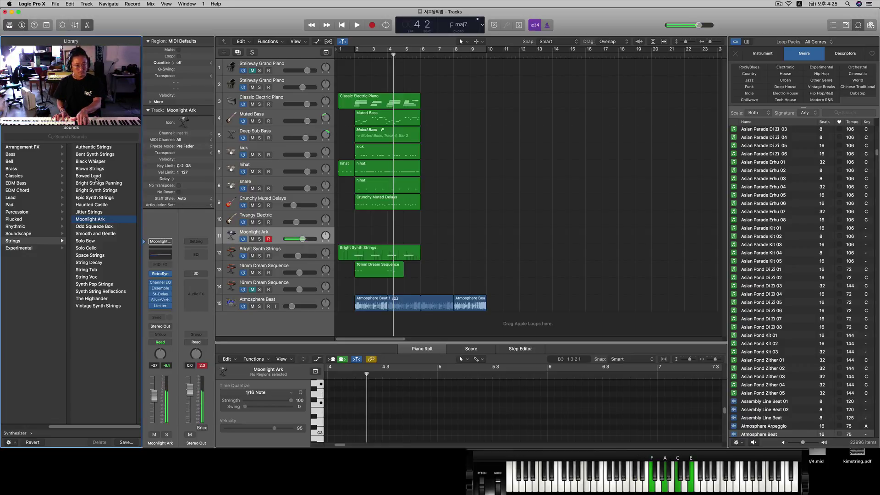
Step: Set the Moonlight Ark track's volume to -13.2 dB and rehearse chords over playback from bar 2
{"action": "key", "text": "comma"}
{"action": "key", "text": "comma"}
{"action": "key", "text": "comma"}
{"action": "key", "text": "space"}
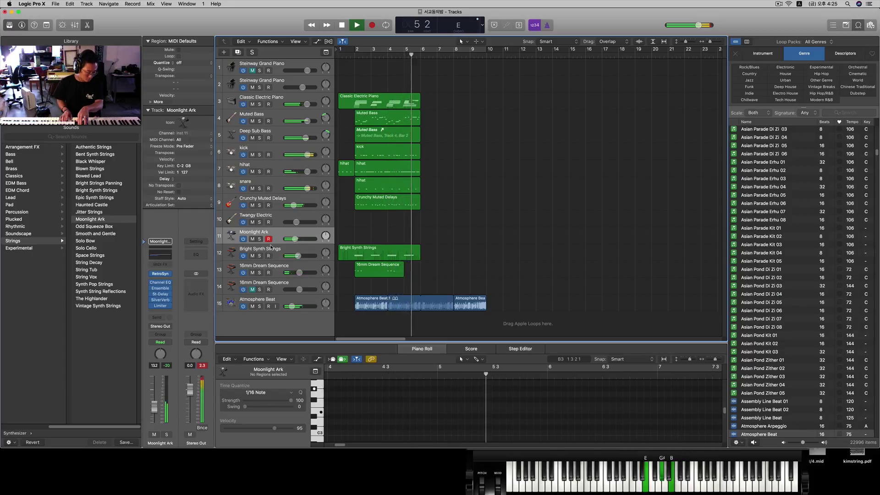
{"action": "key", "text": "space"}
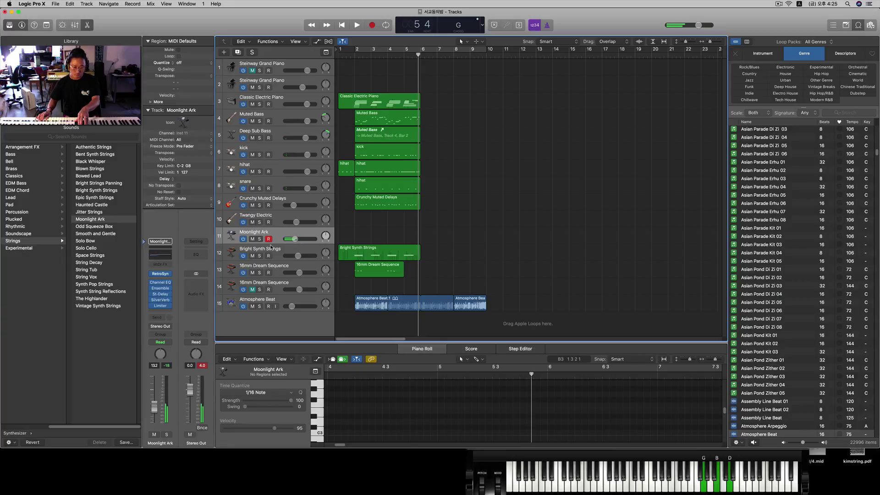
{"action": "key", "text": "comma"}
{"action": "key", "text": "comma"}
{"action": "key", "text": "comma"}
{"action": "key", "text": "comma"}
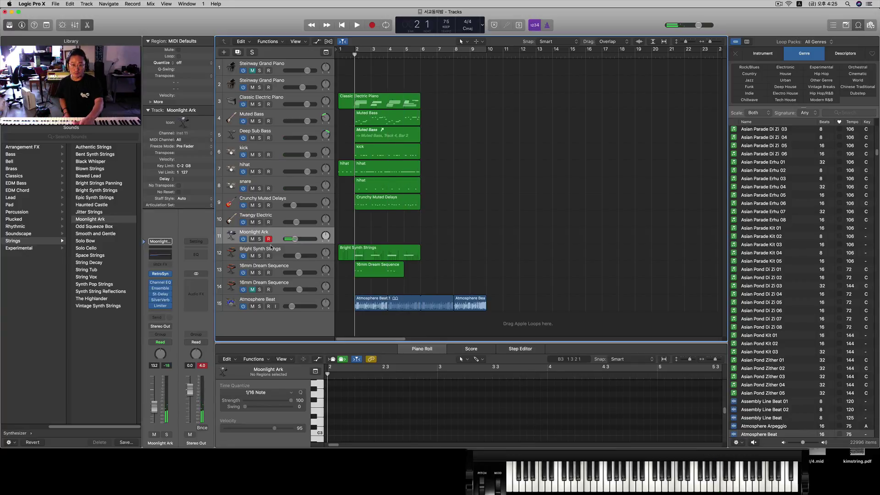
{"action": "key", "text": "comma"}
{"action": "key", "text": "space"}
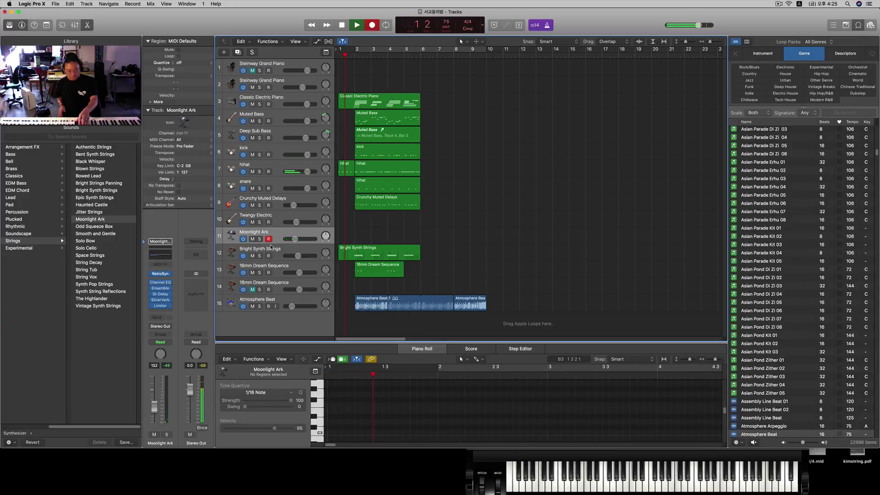
{"action": "key", "text": "r"}
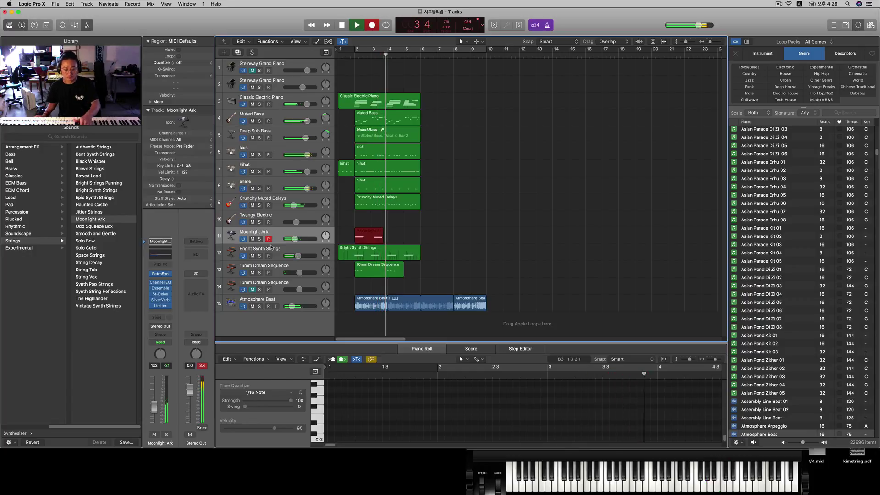
{"action": "key", "text": "space"}
{"action": "key", "text": "comma"}
{"action": "key", "text": "comma"}
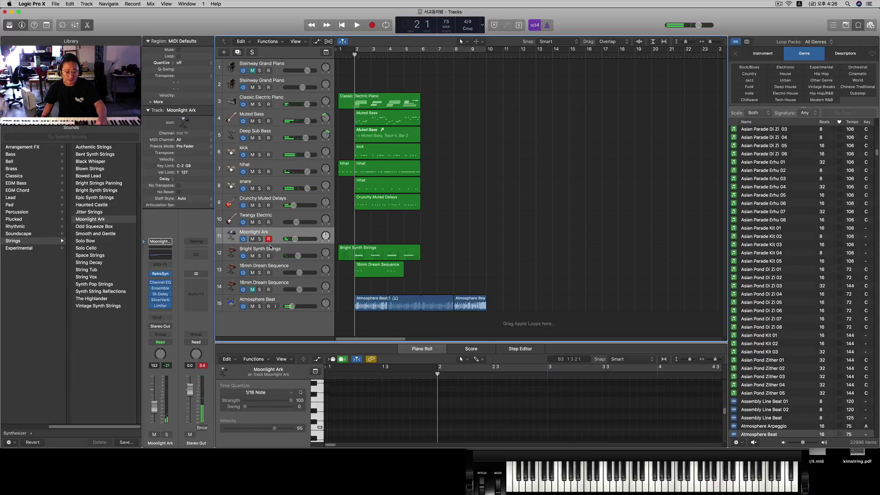
Step: Record a chord part on the Moonlight Ark track from bar 2 through bar 5 and quantize the region to 1/16 Note
{"action": "key", "text": "Return"}
{"action": "key", "text": "space"}
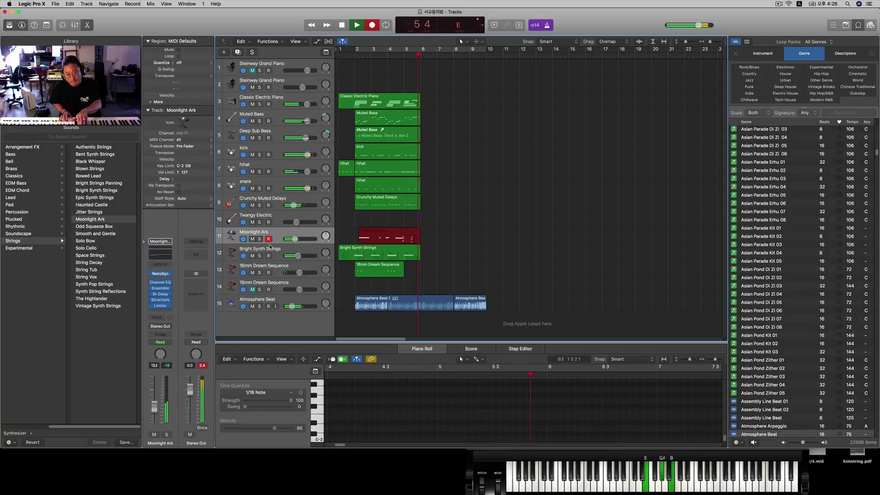
{"action": "key", "text": "space"}
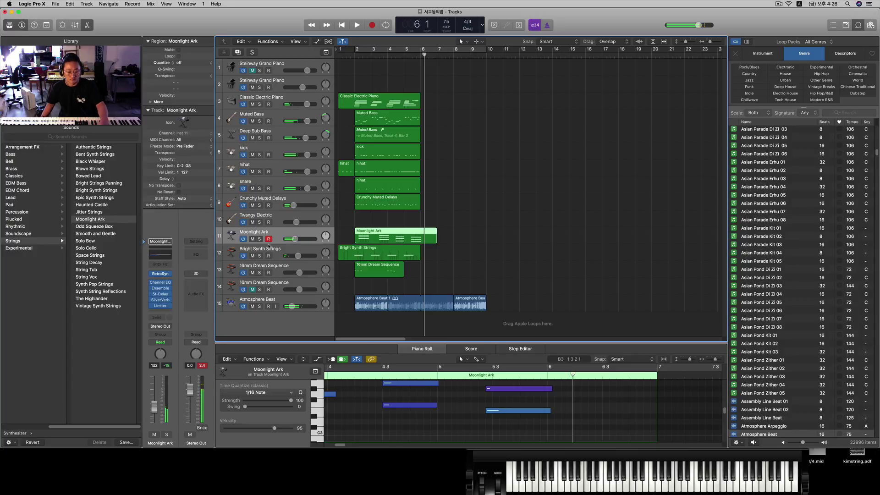
{"action": "key", "text": "q"}
Step: Play back the recorded Moonlight Ark chords from bar 2 and set the track's volume to -11.8 dB
{"action": "key", "text": "comma"}
{"action": "key", "text": "comma"}
{"action": "key", "text": "comma"}
{"action": "key", "text": "comma"}
{"action": "key", "text": "space"}
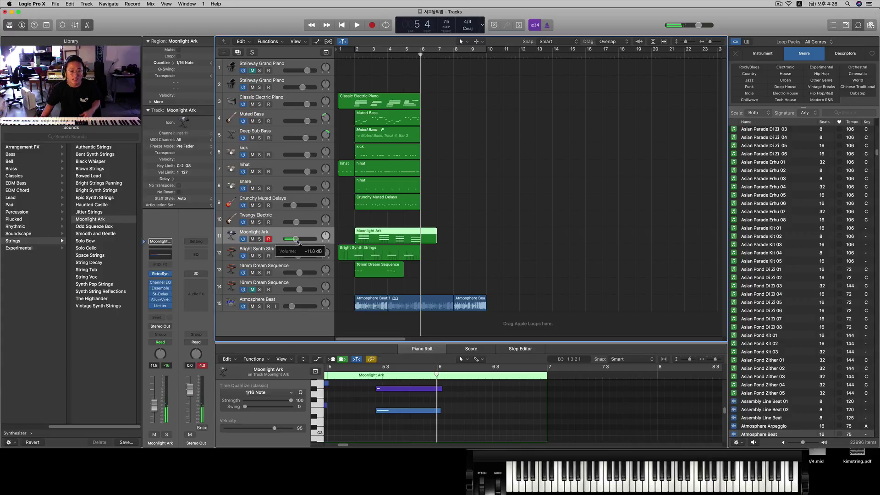
Step: Select the Bright Synth Strings track and listen to its part with the arrangement
{"action": "left_click", "coordinate": [295, 254]}
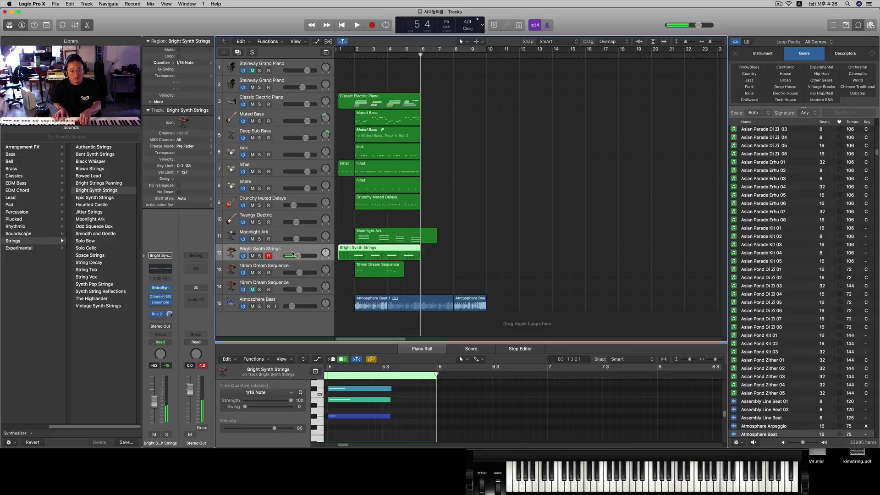
{"action": "key", "text": "comma"}
{"action": "key", "text": "comma"}
{"action": "key", "text": "comma"}
{"action": "key", "text": "comma"}
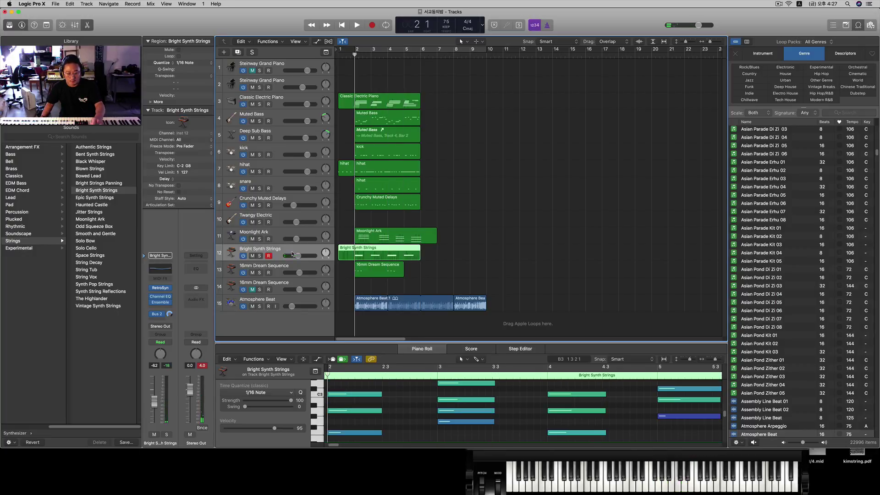
{"action": "key", "text": "comma"}
{"action": "key", "text": "space"}
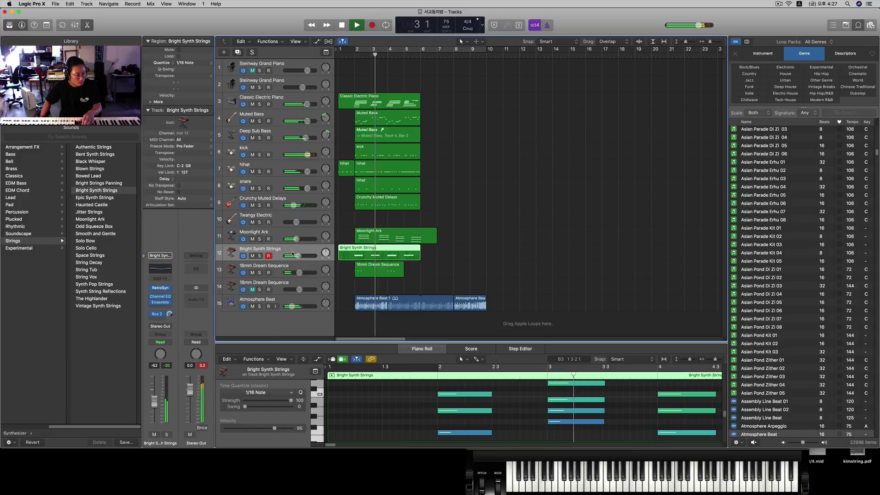
Step: Record a new Bright Synth Strings take over bars 2 to 5 and set the track's volume to -7.2 dB
{"action": "key", "text": "space"}
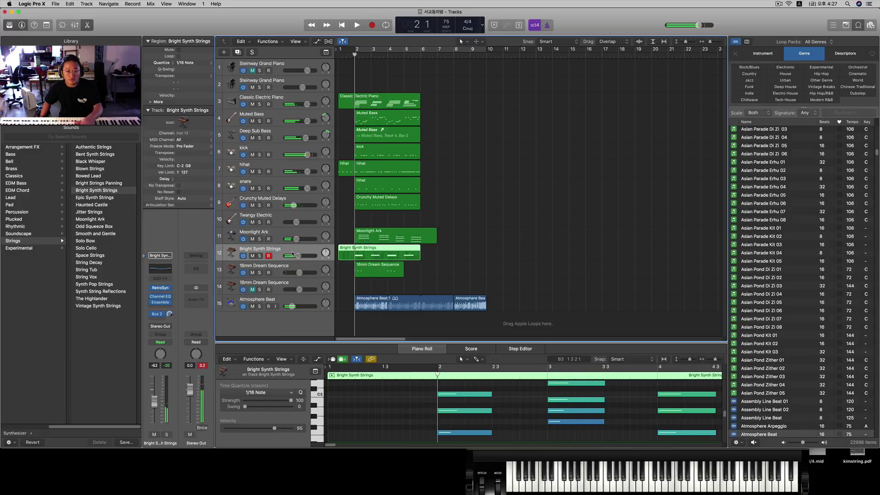
{"action": "key", "text": "r"}
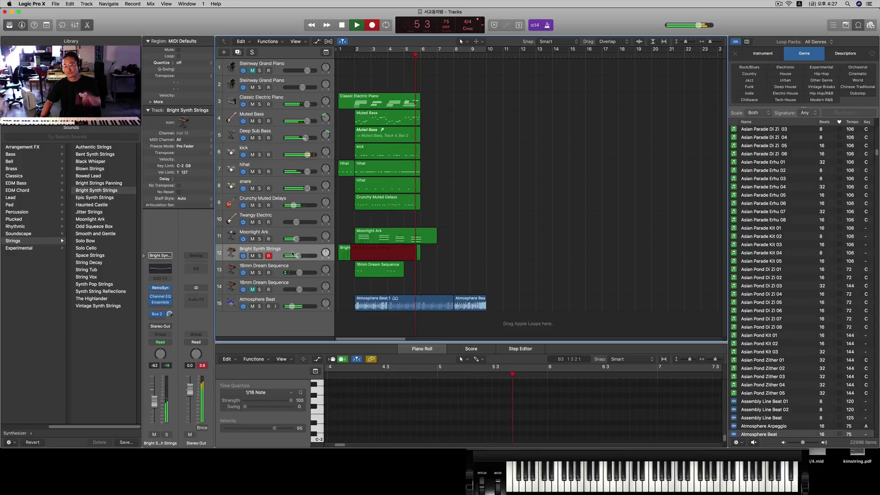
{"action": "key", "text": "space"}
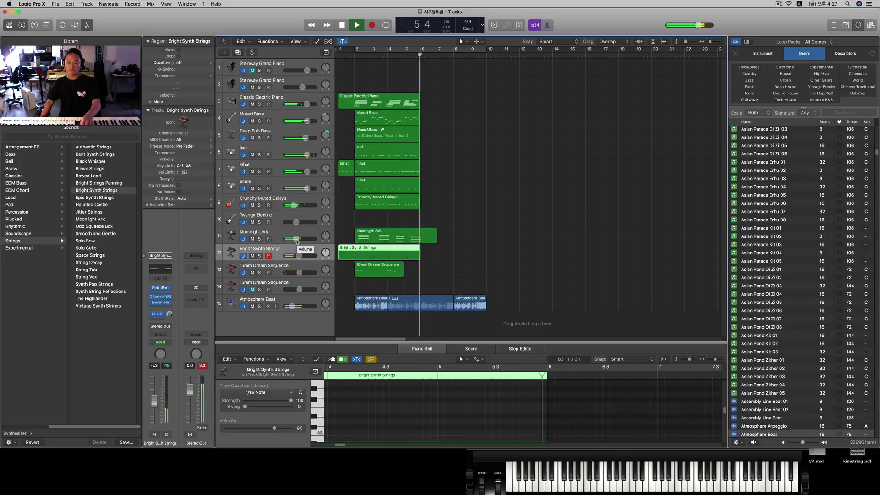
Step: Move the second Atmosphere Beat region to bar 4 and play the arrangement with it
{"action": "key", "text": "space"}
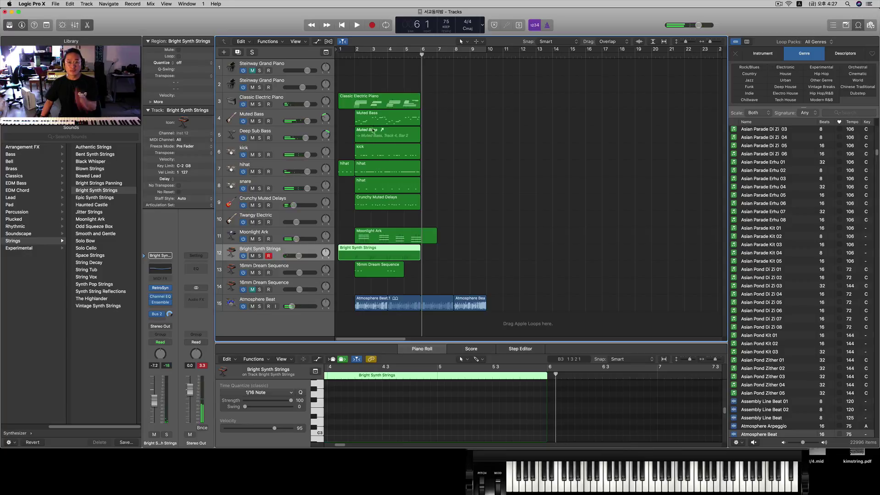
{"action": "left_click_drag", "start_coordinate": [350, 120], "coordinate": [377, 133]}
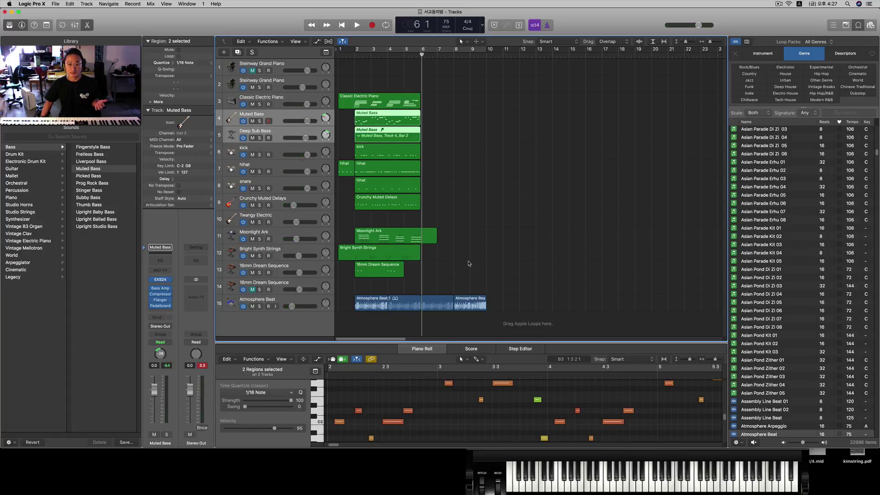
{"action": "left_click_drag", "start_coordinate": [462, 304], "coordinate": [399, 304]}
{"action": "key", "text": "shift+space"}
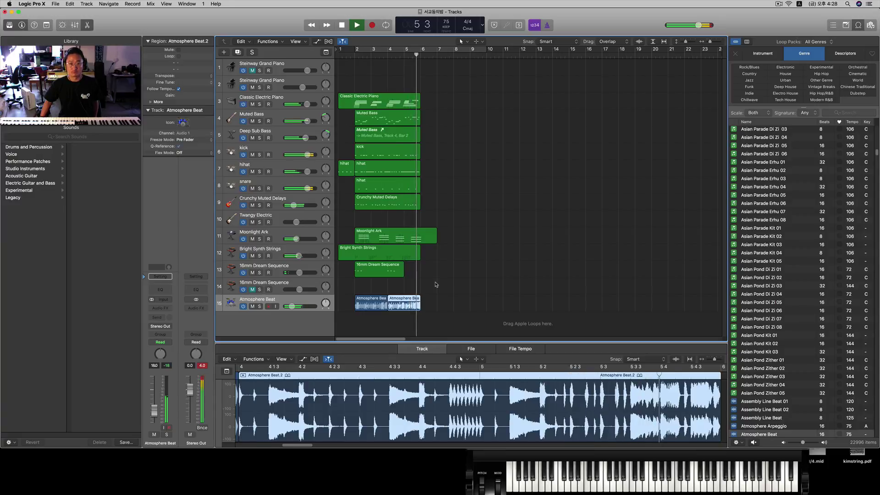
{"action": "key", "text": "space"}
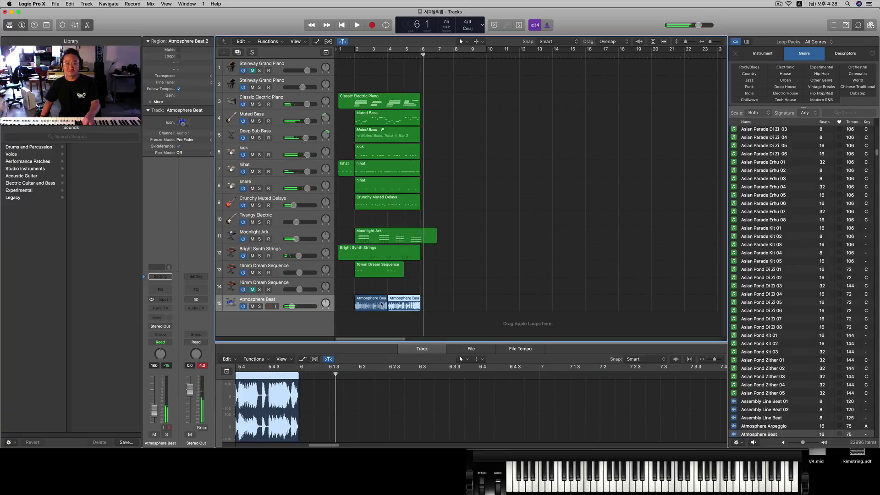
Step: Copy the first Atmosphere Beat region to bar 8 on its track as a looping region and play it back
{"action": "left_click_drag", "start_coordinate": [370, 325], "coordinate": [384, 246]}
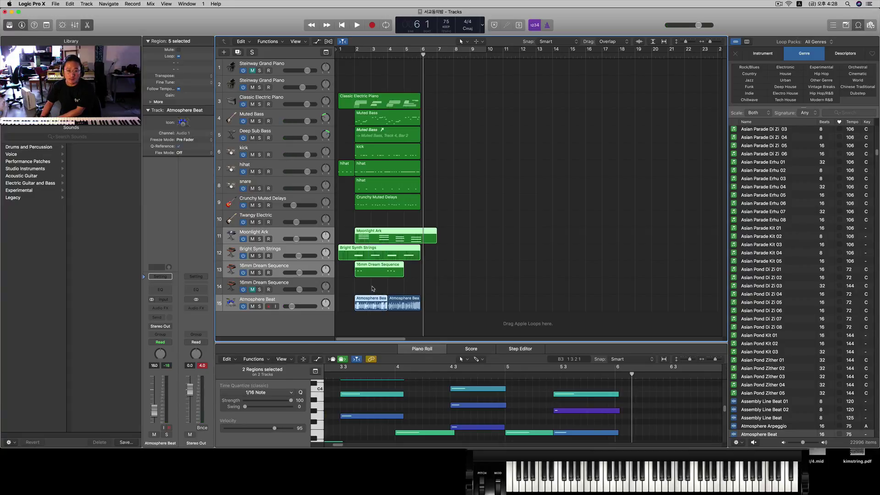
{"action": "left_click", "coordinate": [372, 301]}
{"action": "left_click_drag", "start_coordinate": [372, 302], "coordinate": [472, 314]}
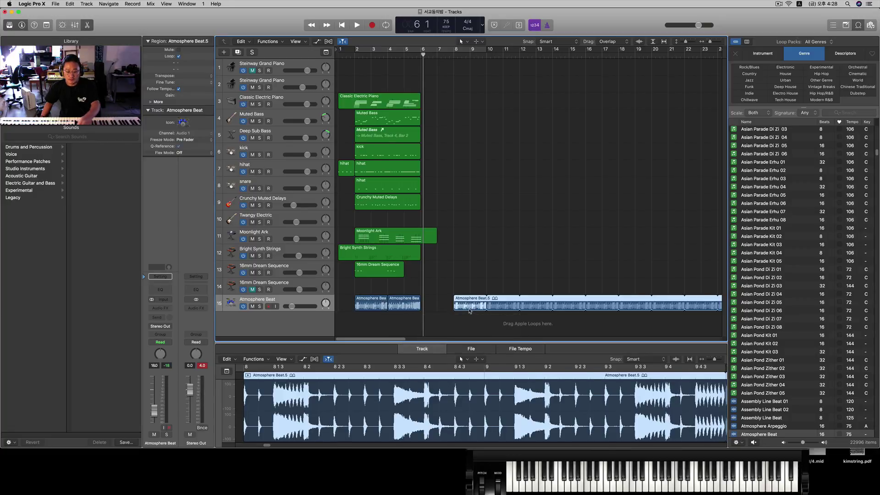
{"action": "key", "text": "space"}
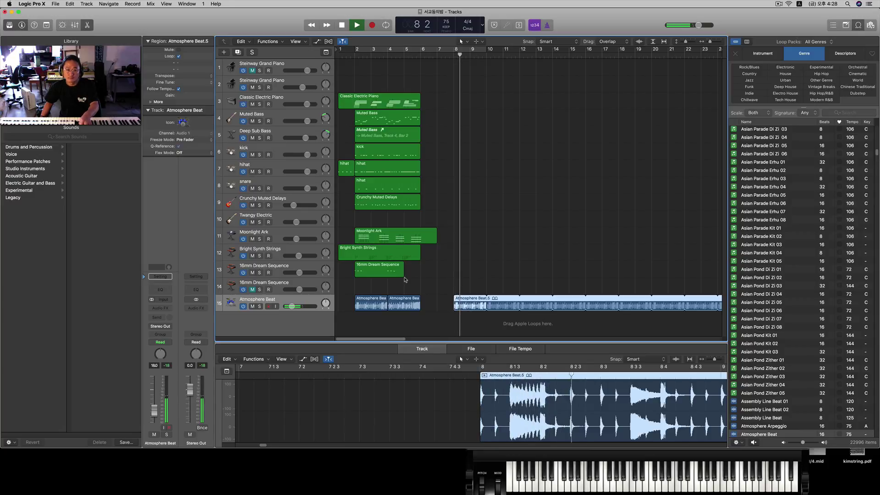
Step: Copy the Moonlight Ark region to bar 10 and listen to it over the looping beat
{"action": "left_click", "coordinate": [382, 234]}
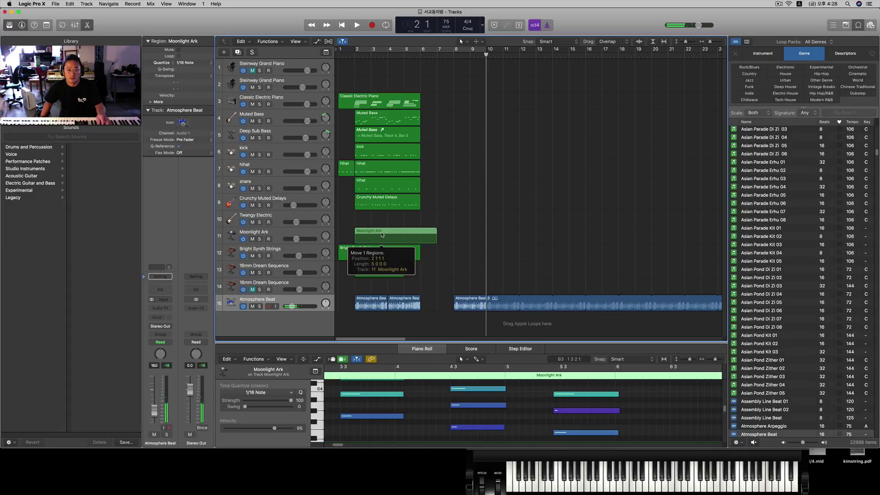
{"action": "left_click_drag", "start_coordinate": [386, 235], "coordinate": [516, 245]}
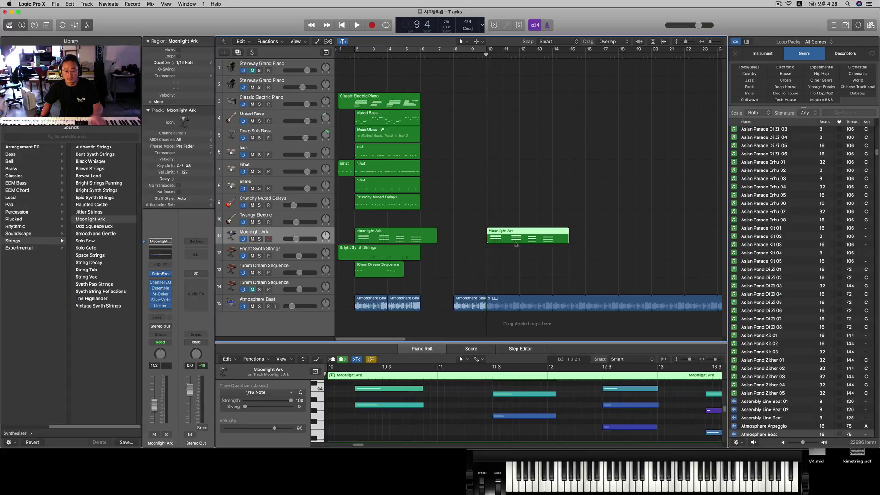
{"action": "key", "text": "space"}
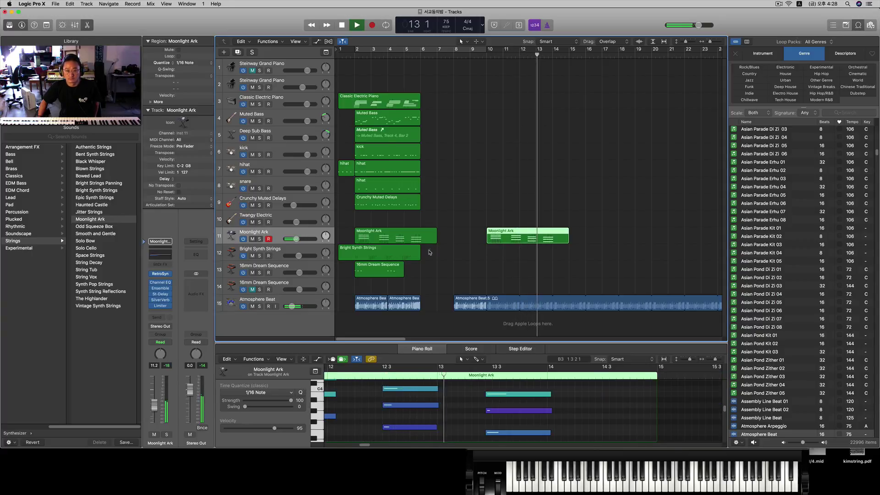
{"action": "key", "text": "space"}
Step: Copy the original Moonlight Ark region to bar 14 and the Bright Synth Strings part to bar 13, then play them back
{"action": "left_click", "coordinate": [386, 231]}
{"action": "left_click", "coordinate": [386, 251], "text": "shift"}
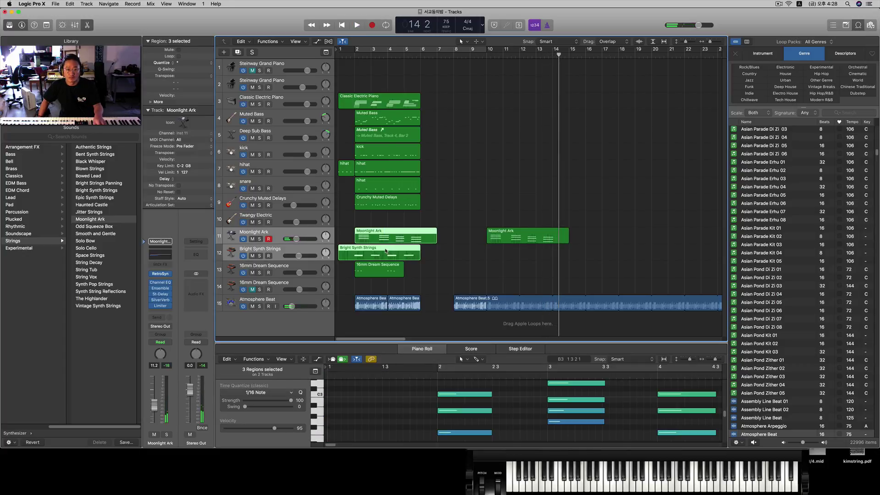
{"action": "left_click_drag", "start_coordinate": [386, 251], "coordinate": [589, 260]}
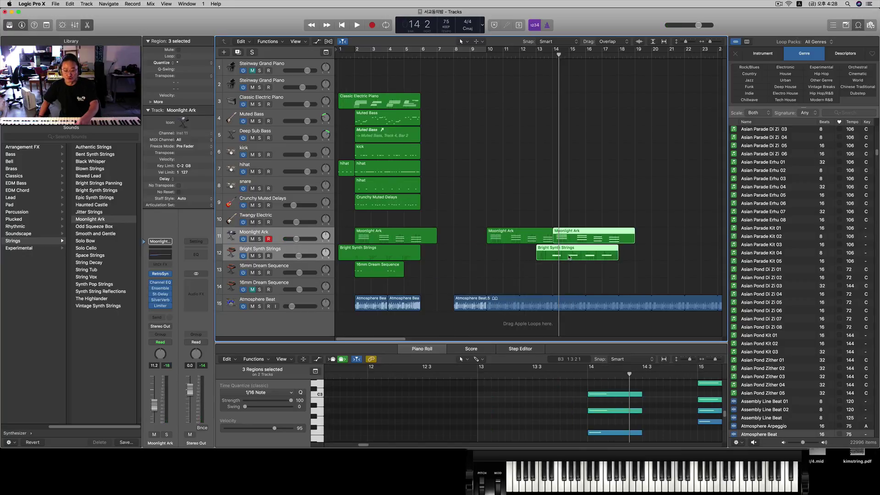
{"action": "key", "text": "space"}
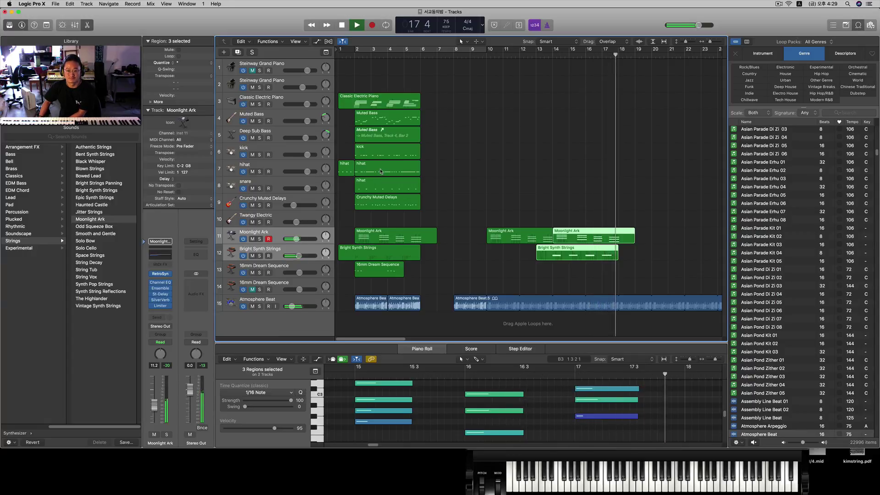
{"action": "key", "text": "space"}
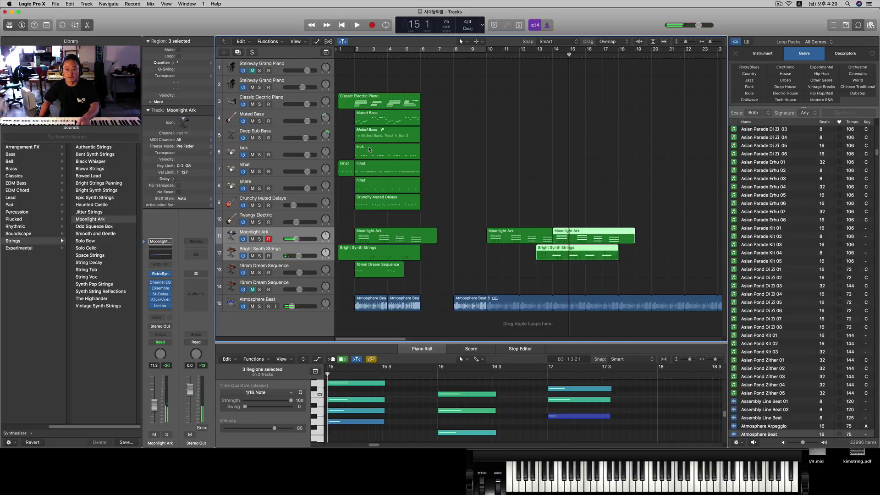
Step: Copy the piano, bass, drum and guitar parts plus Moonlight Ark and Bright Synth Strings so the full section repeats from bar 18
{"action": "left_click_drag", "start_coordinate": [357, 84], "coordinate": [373, 115]}
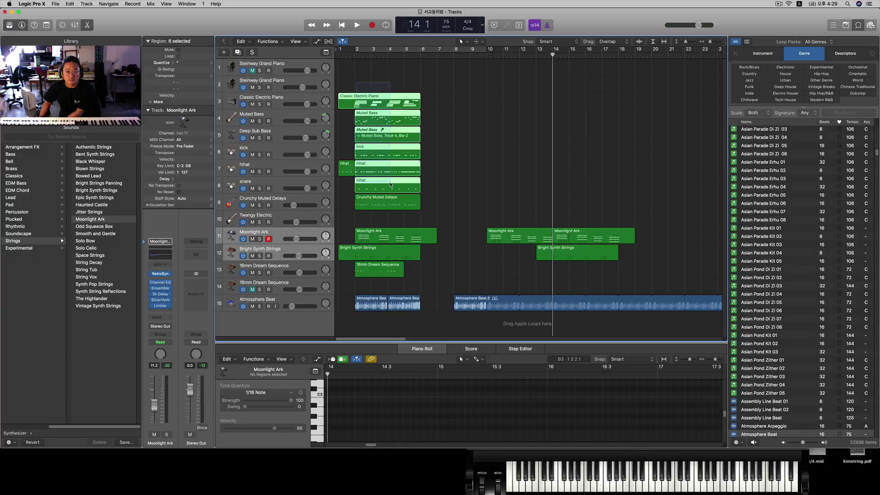
{"action": "left_click_drag", "start_coordinate": [405, 212], "coordinate": [403, 210]}
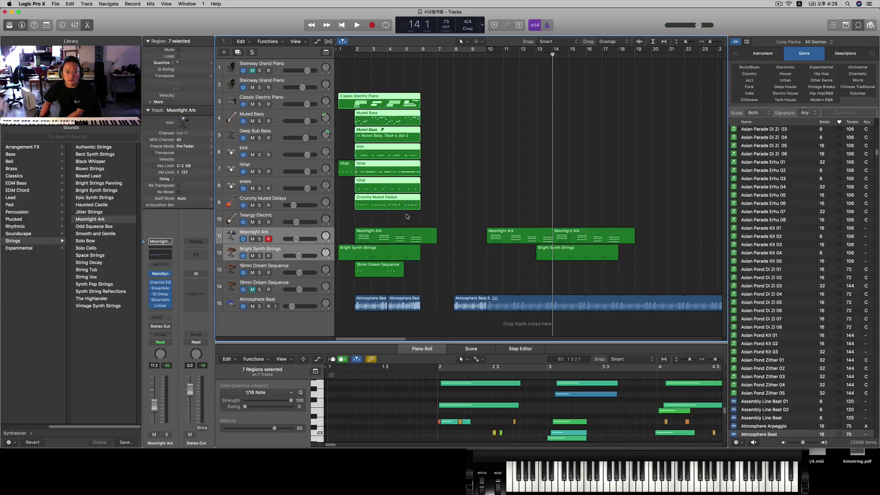
{"action": "left_click_drag", "start_coordinate": [376, 103], "coordinate": [641, 108]}
{"action": "left_click_drag", "start_coordinate": [586, 276], "coordinate": [656, 240]}
{"action": "left_click", "coordinate": [619, 280]}
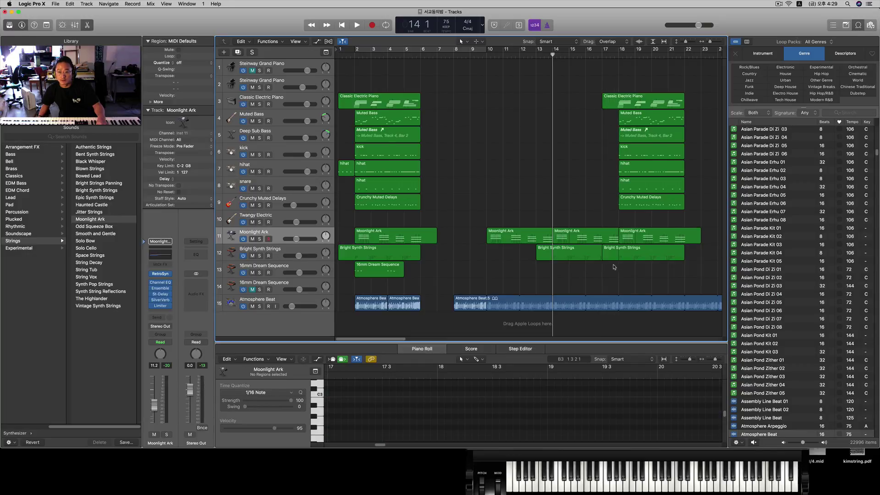
Step: Trim the start of the last Bright Synth Strings copy to bar 18 and play the arrangement
{"action": "left_click_drag", "start_coordinate": [605, 259], "coordinate": [619, 260]}
{"action": "key", "text": "super+z"}
{"action": "key", "text": "space"}
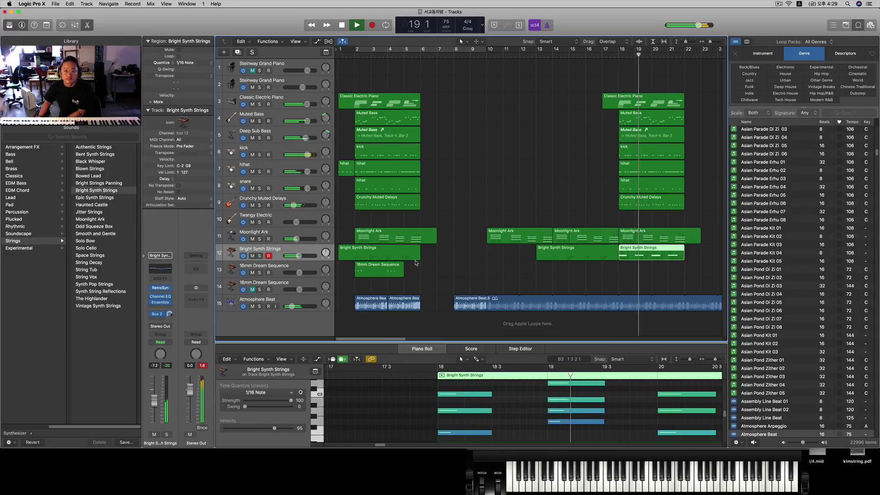
Step: Extend the 16mm Dream Sequence region to bar 6 and copy it to bar 18 alongside the other repeated parts
{"action": "left_click", "coordinate": [377, 271]}
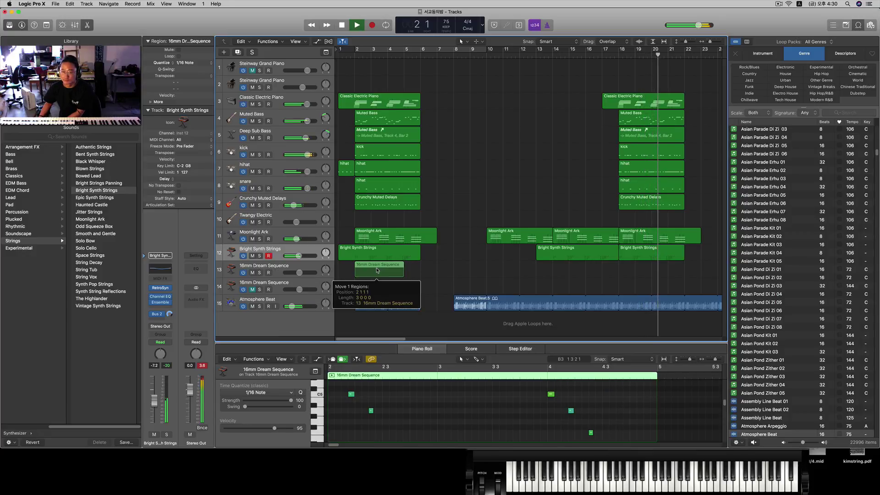
{"action": "left_click_drag", "start_coordinate": [377, 271], "coordinate": [378, 271]}
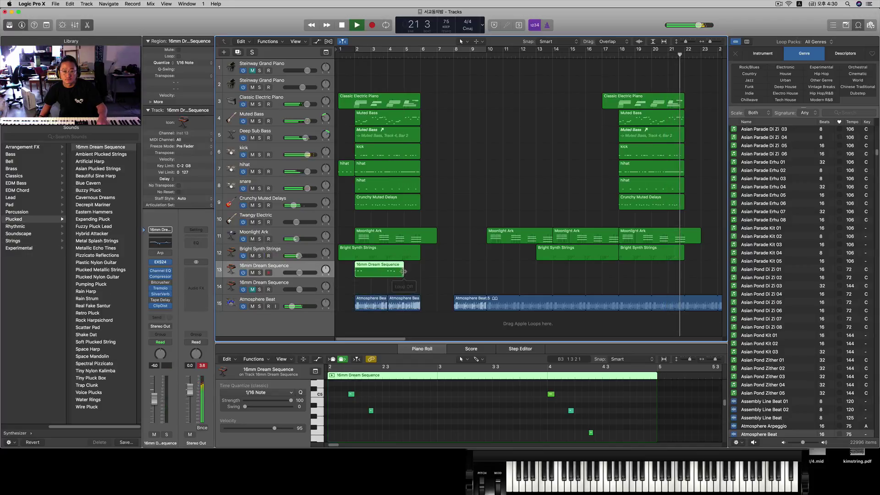
{"action": "left_click", "coordinate": [404, 276]}
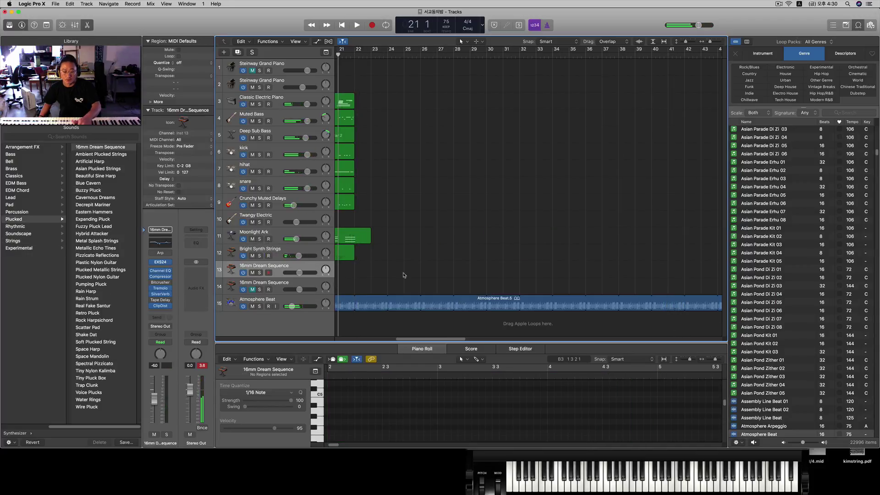
{"action": "key", "text": "comma"}
{"action": "key", "text": "comma"}
{"action": "key", "text": "comma"}
{"action": "key", "text": "comma"}
{"action": "key", "text": "comma"}
{"action": "key", "text": "comma"}
{"action": "key", "text": "comma"}
{"action": "key", "text": "comma"}
{"action": "key", "text": "comma"}
{"action": "key", "text": "comma"}
{"action": "key", "text": "comma"}
{"action": "key", "text": "comma"}
{"action": "key", "text": "comma"}
{"action": "key", "text": "comma"}
{"action": "key", "text": "comma"}
{"action": "key", "text": "comma"}
{"action": "key", "text": "comma"}
{"action": "key", "text": "comma"}
{"action": "key", "text": "comma"}
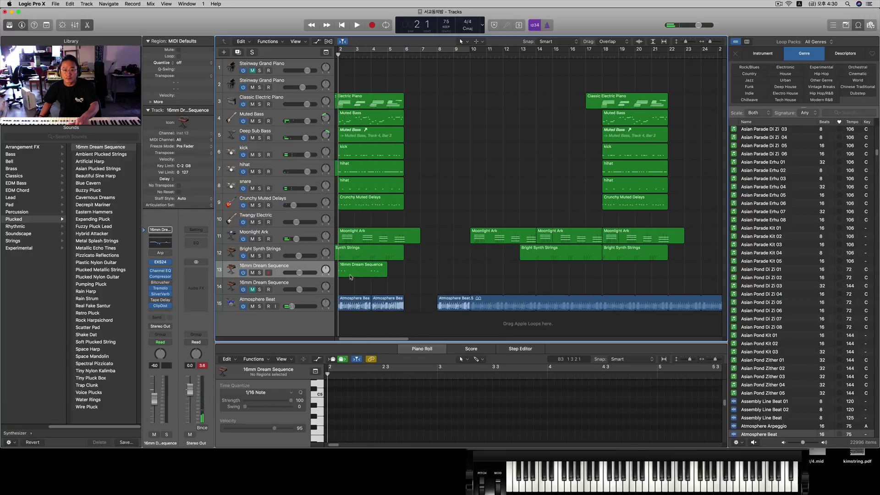
{"action": "left_click_drag", "start_coordinate": [386, 274], "coordinate": [629, 275]}
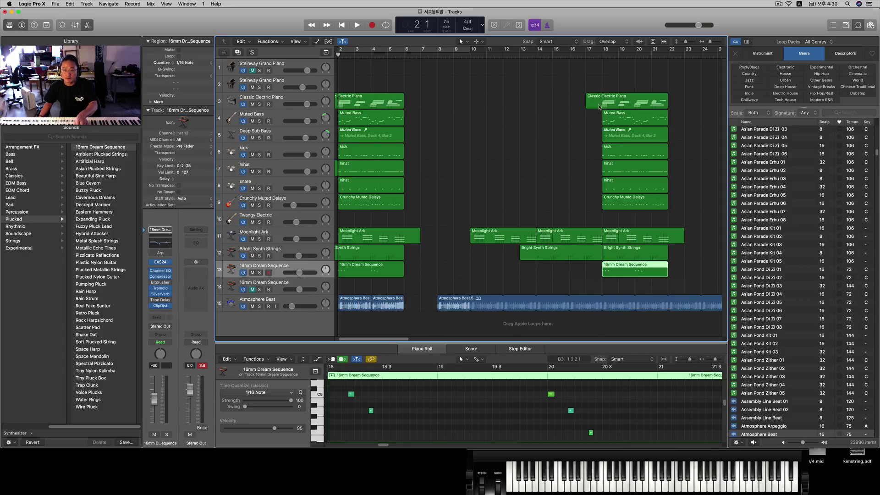
Step: Play back the repeated full section from bar 17, and again from a few bars before it
{"action": "left_click", "coordinate": [599, 57]}
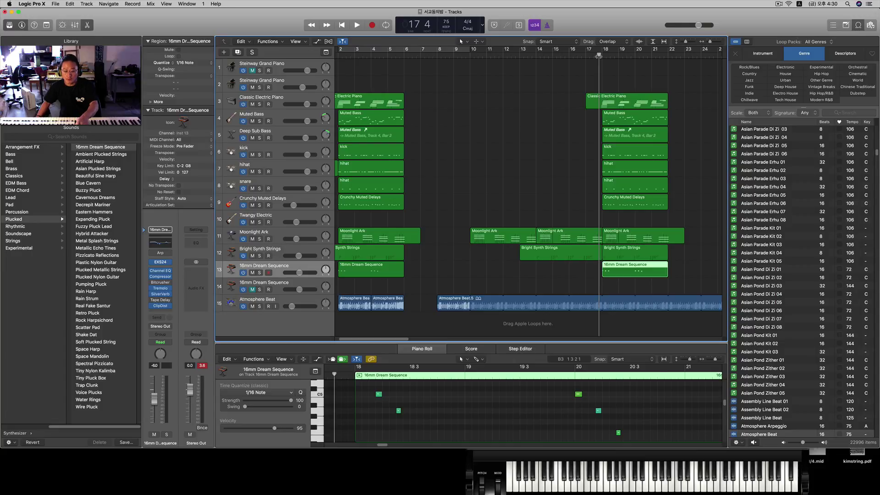
{"action": "key", "text": "space"}
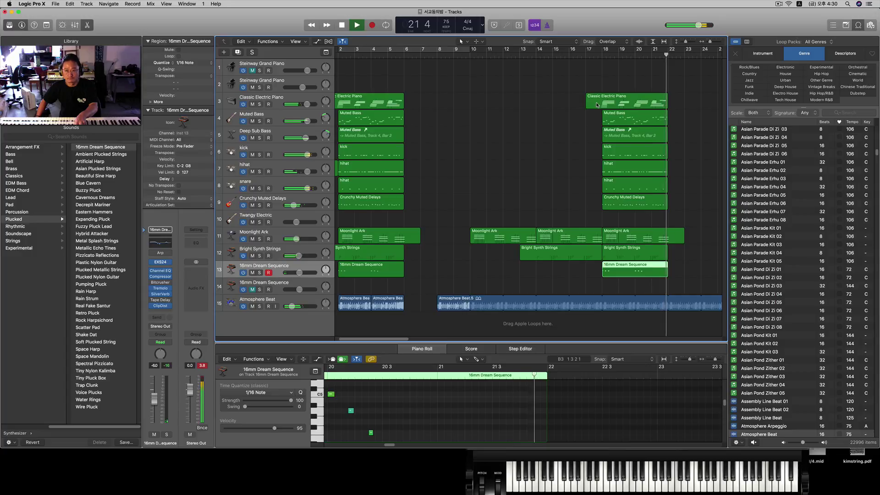
{"action": "key", "text": "space"}
{"action": "key", "text": "comma"}
{"action": "key", "text": "comma"}
{"action": "key", "text": "comma"}
{"action": "key", "text": "comma"}
{"action": "key", "text": "comma"}
{"action": "key", "text": "comma"}
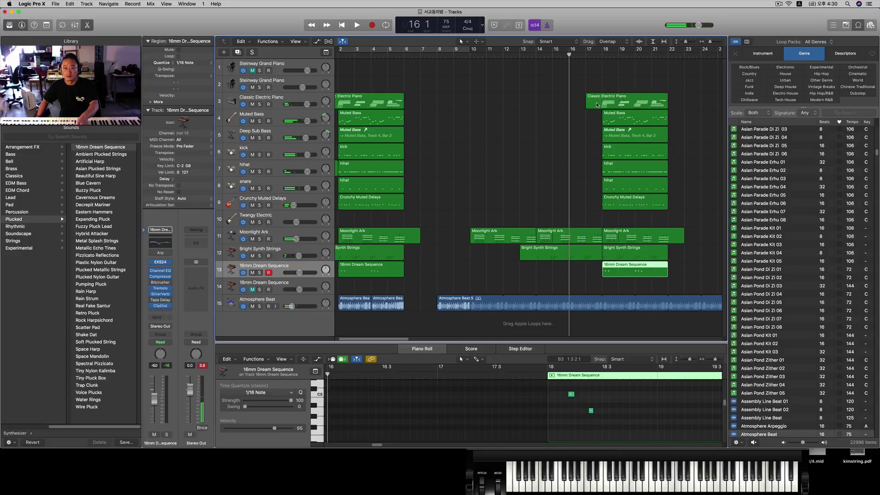
{"action": "key", "text": "comma"}
{"action": "key", "text": "comma"}
{"action": "key", "text": "comma"}
{"action": "key", "text": "space"}
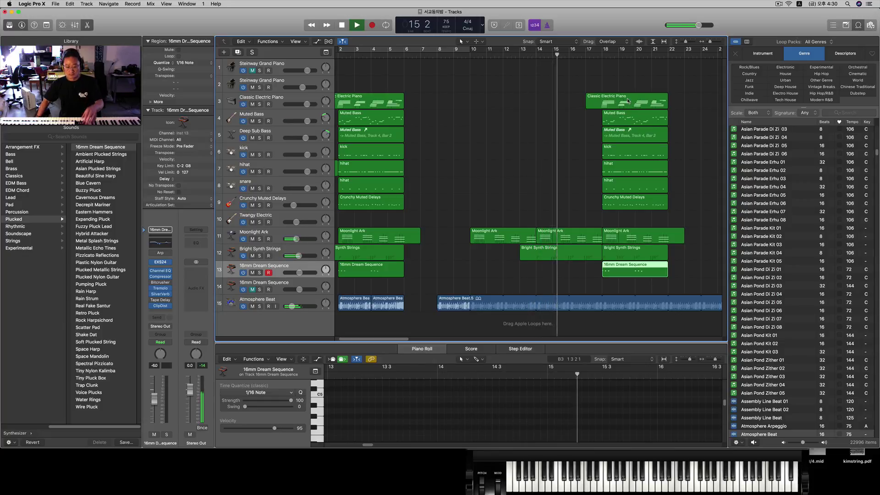
{"action": "key", "text": "space"}
Step: Try a copy of the Classic Electric Piano region at bar 13 and listen to it with the synth parts
{"action": "left_click_drag", "start_coordinate": [628, 101], "coordinate": [561, 99]}
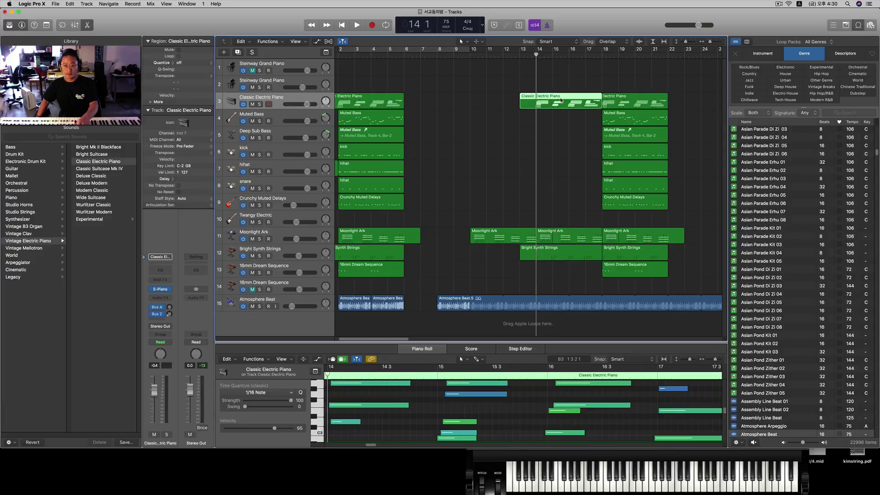
{"action": "key", "text": "space"}
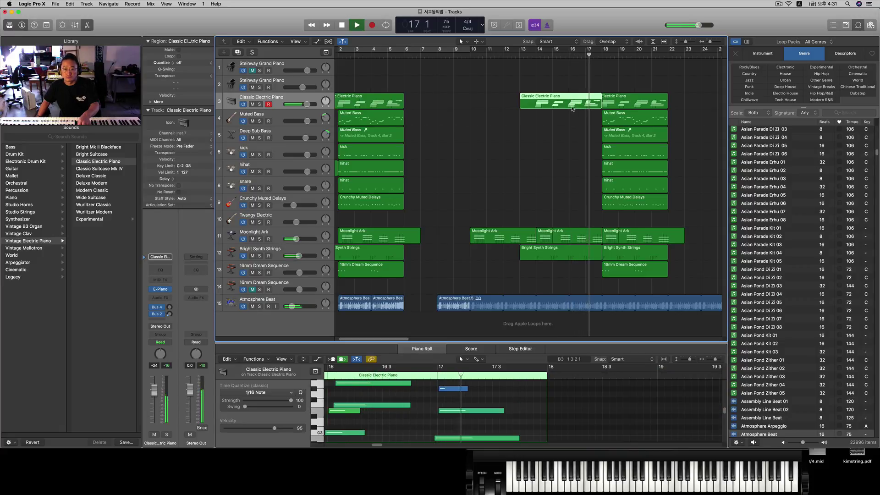
{"action": "key", "text": "space"}
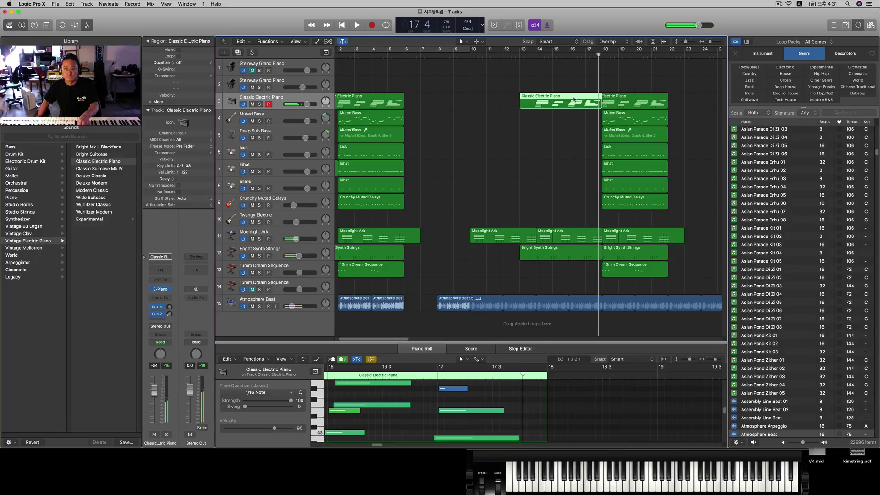
{"action": "key", "text": "Delete"}
Step: Record a Deep Sub Bass part from bar 14 and trim the recorded region to end at bar 18
{"action": "key", "text": "comma"}
{"action": "key", "text": "comma"}
{"action": "key", "text": "comma"}
{"action": "key", "text": "comma"}
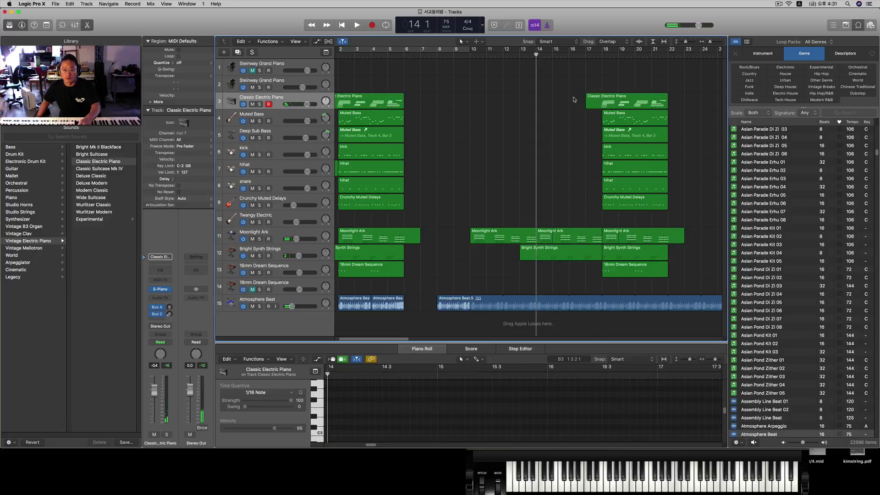
{"action": "left_click", "coordinate": [286, 133]}
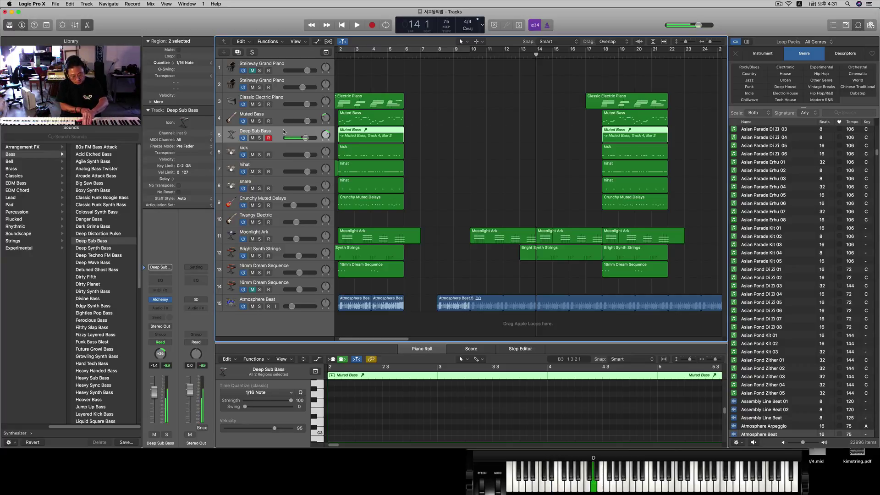
{"action": "key", "text": "space"}
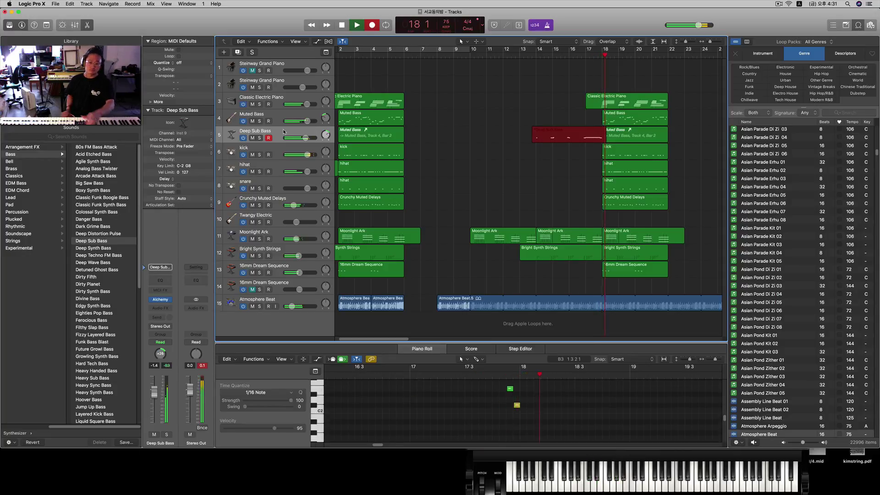
{"action": "key", "text": "space"}
{"action": "key", "text": "comma"}
{"action": "key", "text": "comma"}
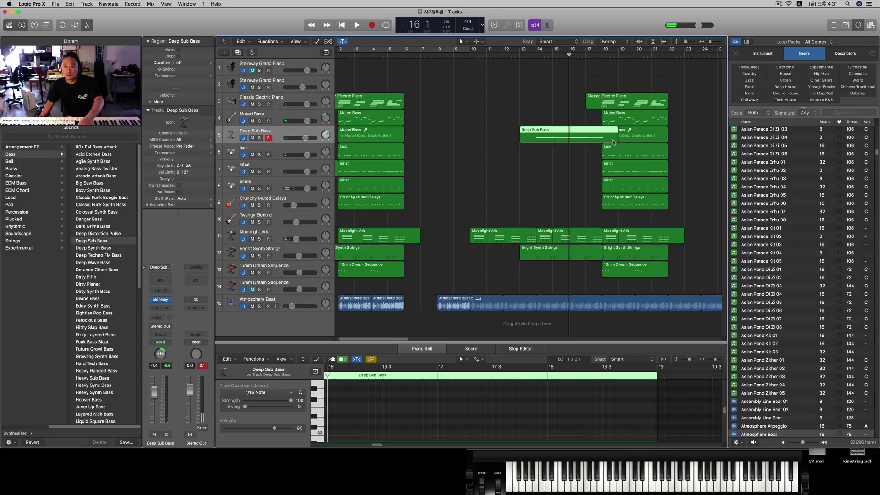
{"action": "left_click_drag", "start_coordinate": [618, 138], "coordinate": [601, 141]}
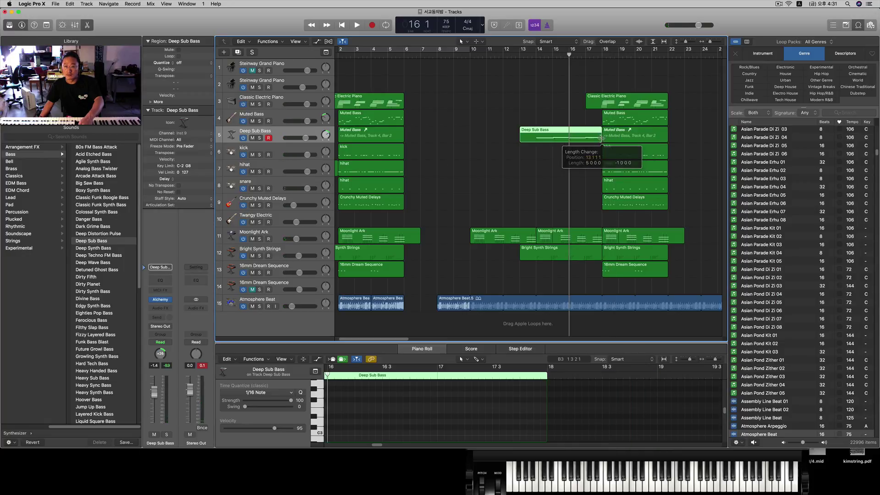
Step: Play back the arrangement from bar 13 to hear the trimmed Deep Sub Bass lead into bar 18
{"action": "key", "text": "comma"}
{"action": "key", "text": "comma"}
{"action": "key", "text": "comma"}
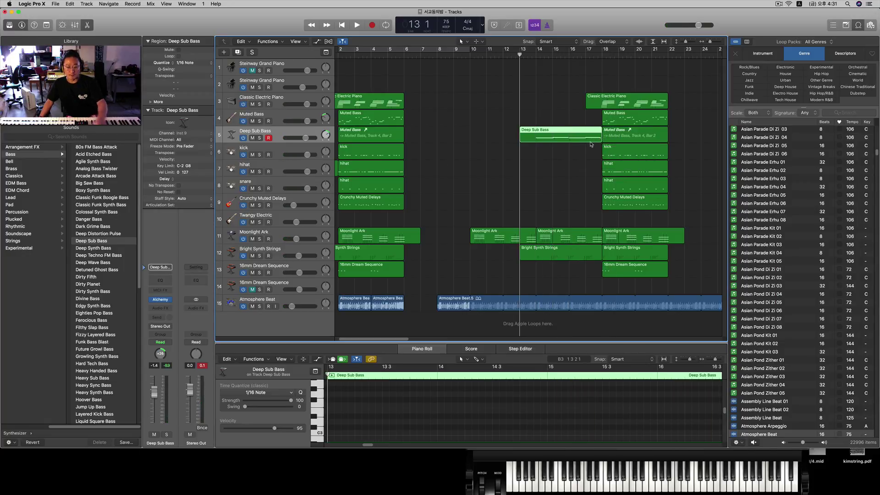
{"action": "key", "text": "space"}
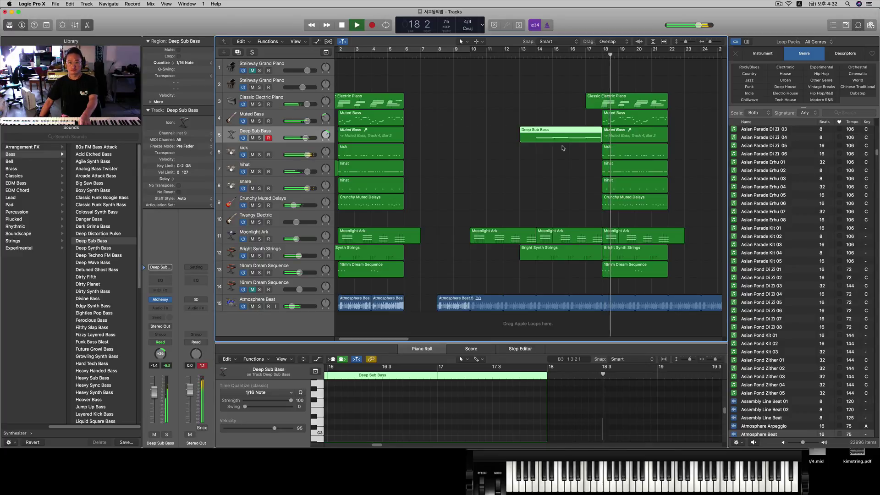
Step: Copy the Classic Electric Piano region to bar 13, ending at bar 17, and listen to it with the synth parts
{"action": "left_click", "coordinate": [614, 102]}
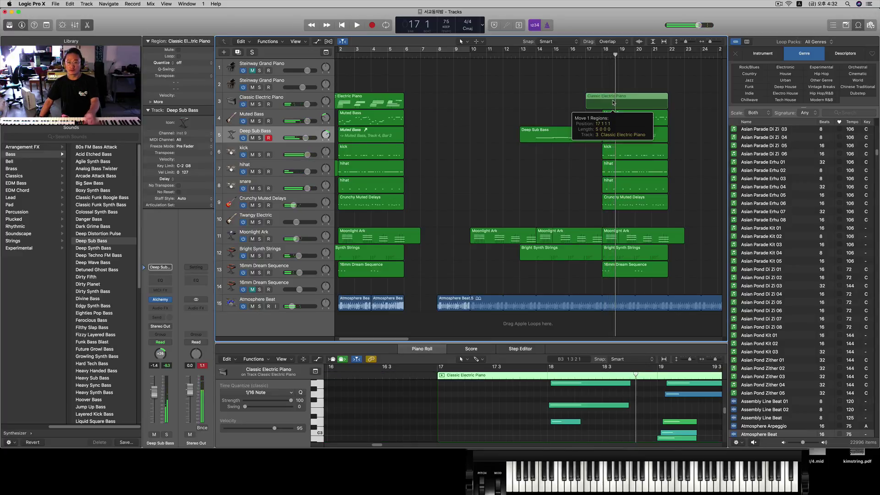
{"action": "left_click_drag", "start_coordinate": [614, 103], "coordinate": [548, 104]}
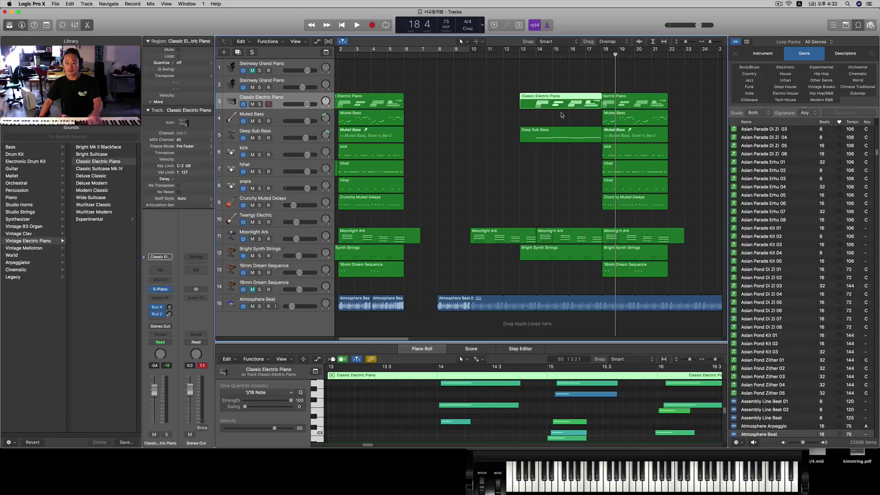
{"action": "key", "text": "shift+Return"}
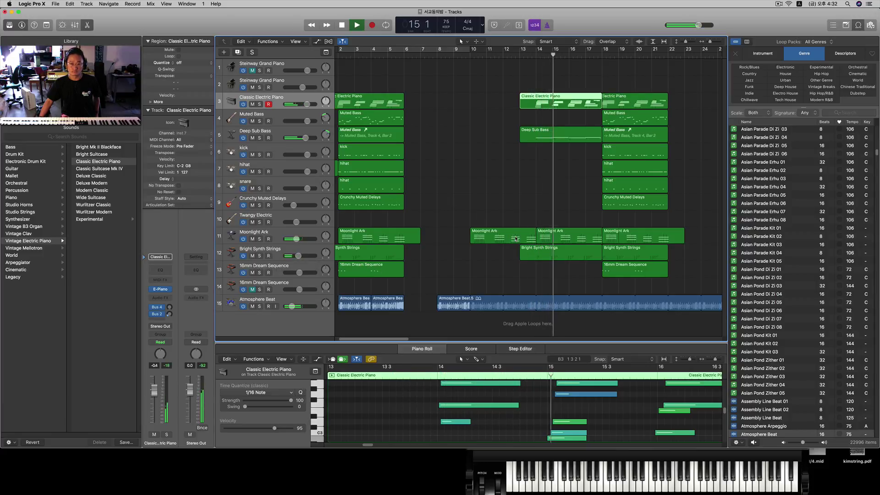
{"action": "left_click", "coordinate": [550, 252]}
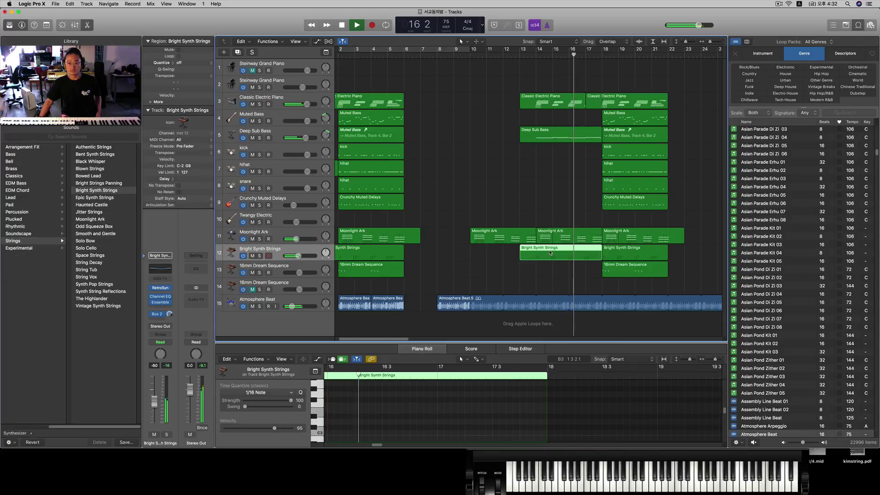
{"action": "key", "text": "space"}
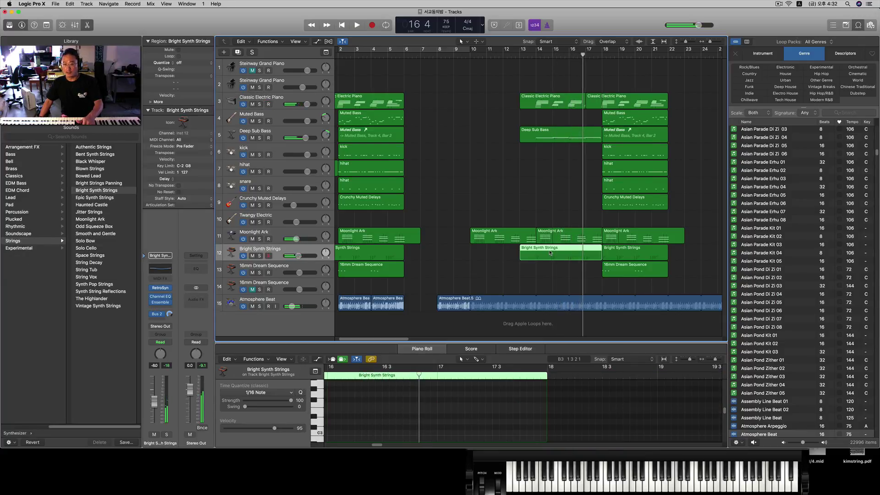
Step: Shorten the Bright Synth Strings lead-in before bar 18 so that it starts at bar 17
{"action": "left_click", "coordinate": [624, 257]}
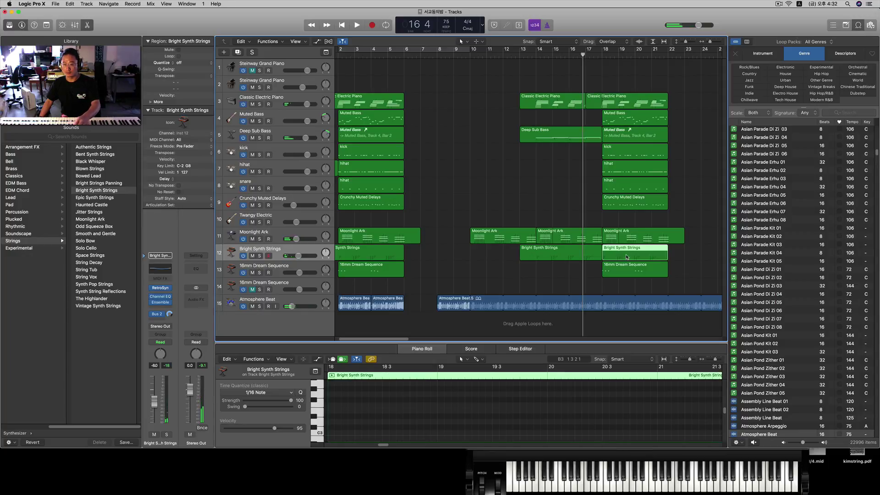
{"action": "left_click", "coordinate": [557, 255]}
{"action": "left_click", "coordinate": [623, 258]}
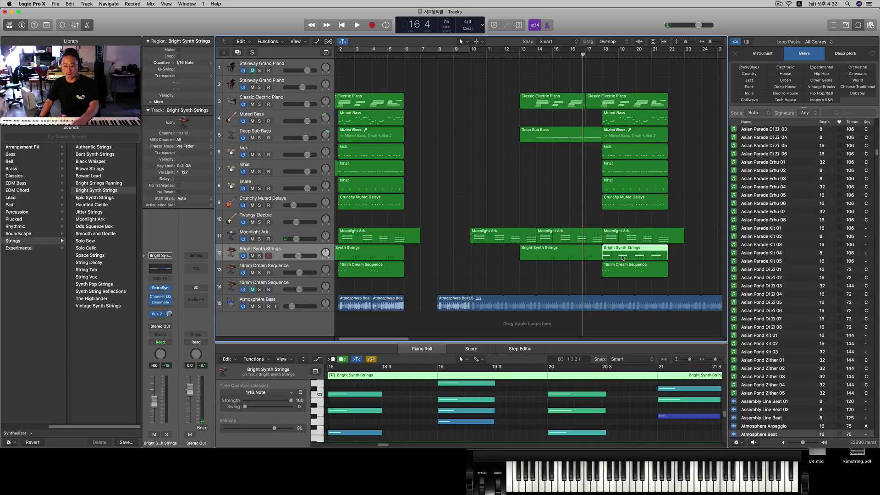
{"action": "left_click", "coordinate": [568, 255]}
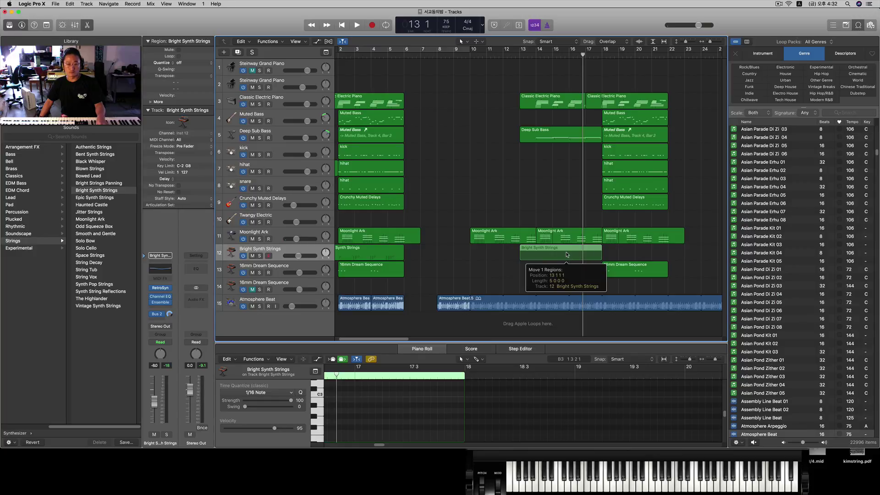
{"action": "left_click_drag", "start_coordinate": [577, 255], "coordinate": [633, 259]}
{"action": "left_click_drag", "start_coordinate": [558, 256], "coordinate": [625, 262]}
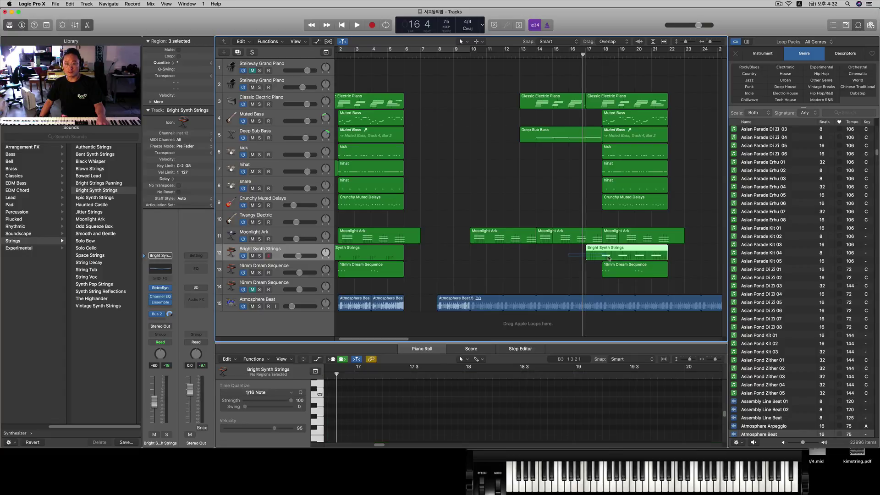
Step: Join the Bright Synth Strings lead-in and the bar 18 region with the Glue tool, then restore the Pointer tool
{"action": "left_click", "coordinate": [466, 42]}
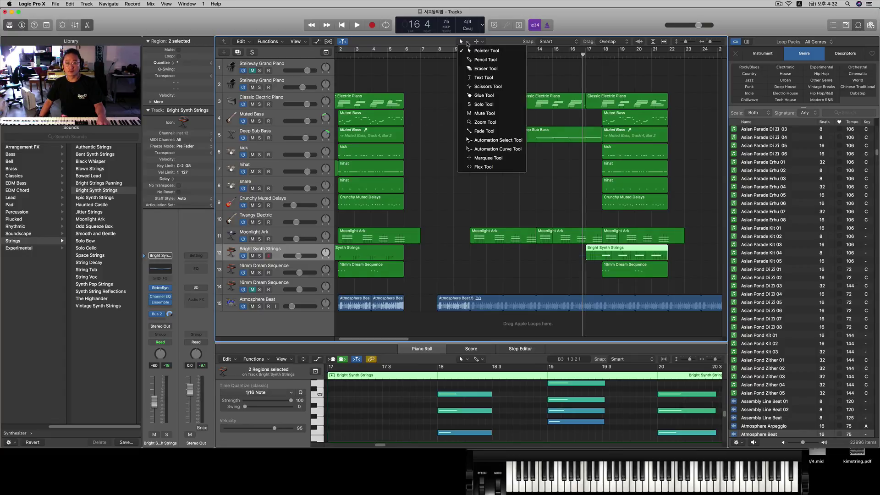
{"action": "left_click", "coordinate": [471, 87]}
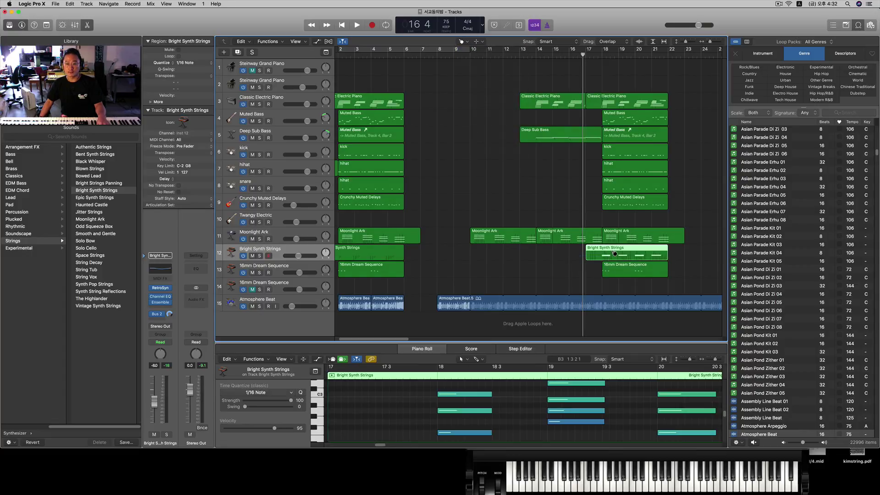
{"action": "left_click", "coordinate": [462, 42]}
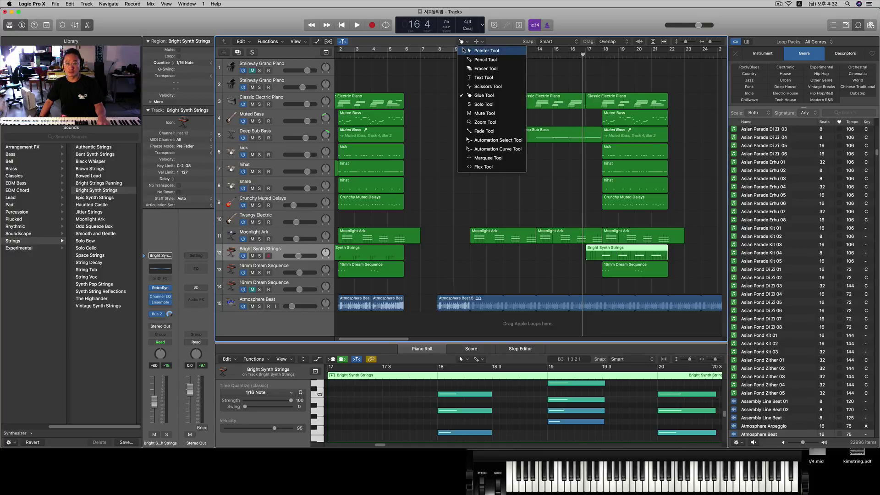
{"action": "left_click", "coordinate": [468, 48]}
Step: Play back the whole intro from bar 8 through the full section at bar 18
{"action": "key", "text": "comma"}
{"action": "key", "text": "comma"}
{"action": "key", "text": "comma"}
{"action": "key", "text": "comma"}
{"action": "key", "text": "comma"}
{"action": "key", "text": "comma"}
{"action": "key", "text": "comma"}
{"action": "key", "text": "comma"}
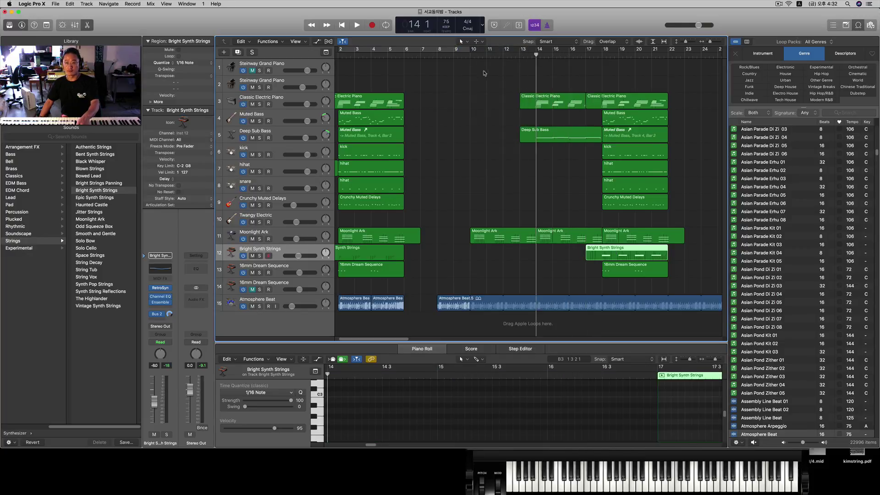
{"action": "key", "text": "space"}
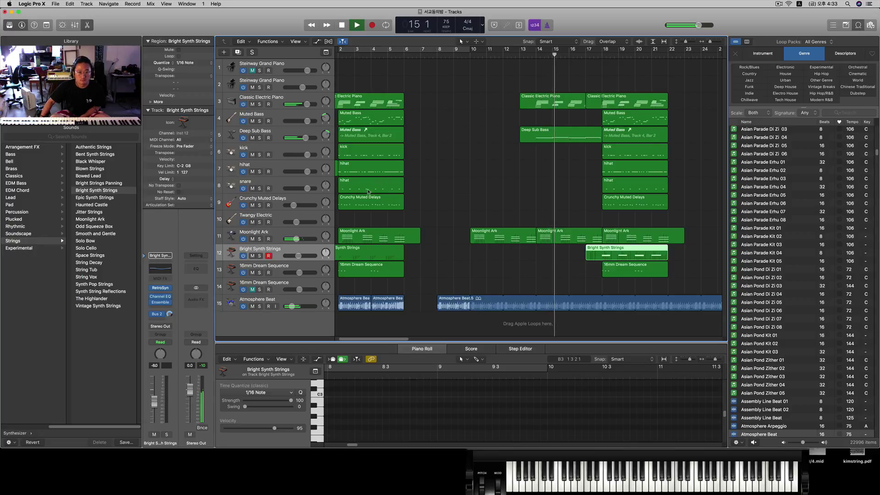
{"action": "mouse_move", "coordinate": [296, 239]}
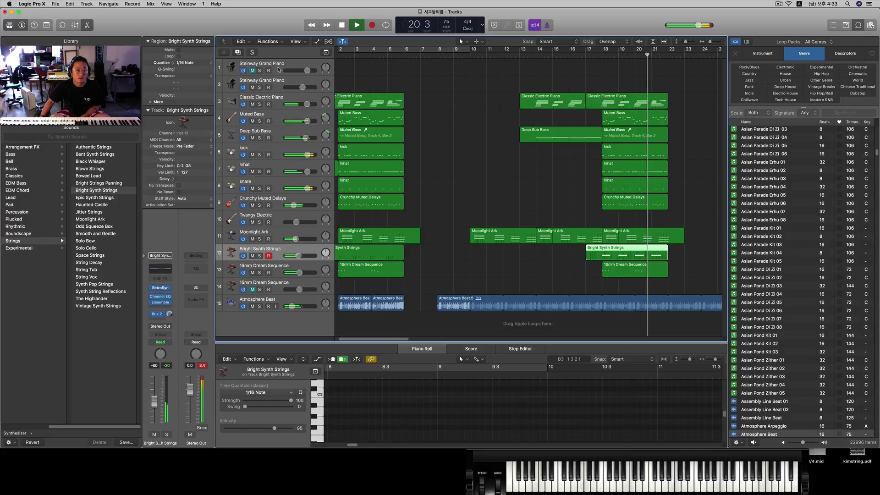
Step: Select the second Steinway Grand Piano track and improvise along with the arrangement from bar 10
{"action": "left_click", "coordinate": [275, 84]}
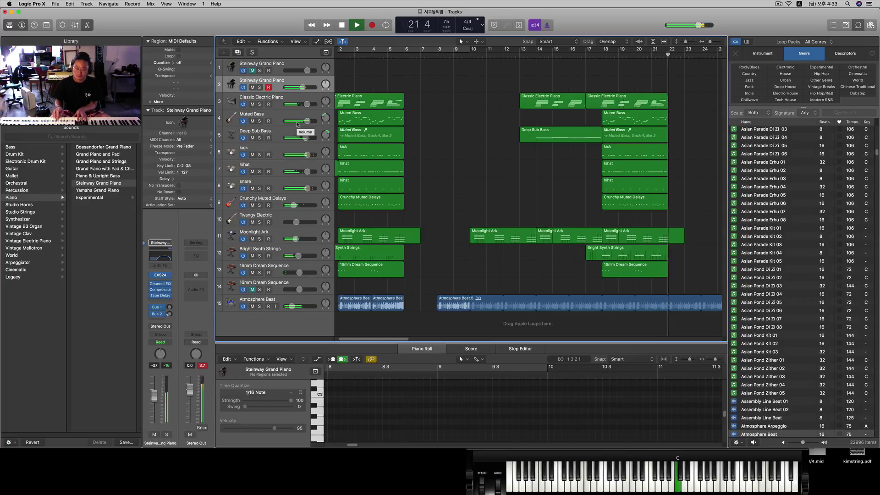
{"action": "key", "text": "comma"}
{"action": "key", "text": "comma"}
{"action": "key", "text": "comma"}
{"action": "key", "text": "comma"}
{"action": "key", "text": "comma"}
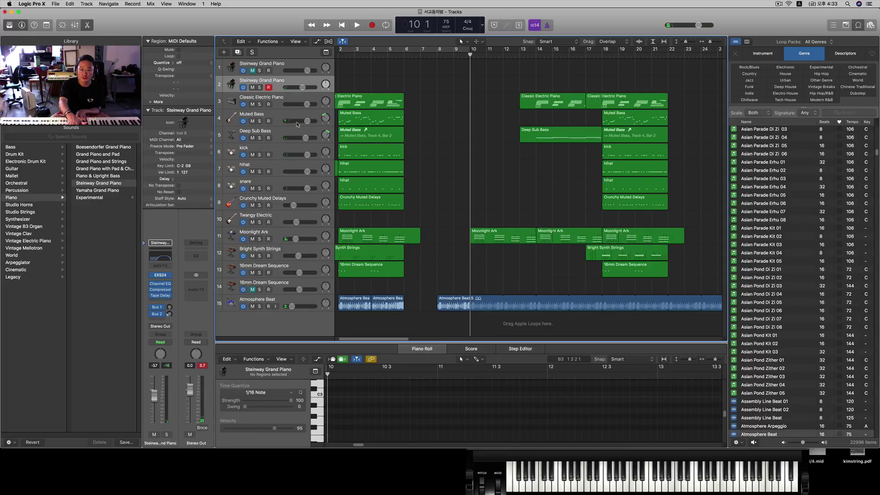
{"action": "key", "text": "space"}
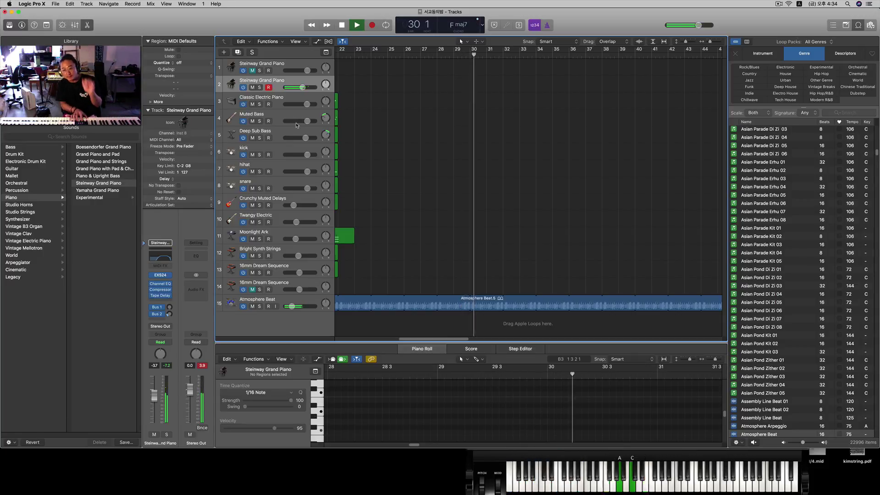
{"action": "key", "text": "space"}
Step: Return to bar 8 and try out piano chords over the start of the intro
{"action": "key", "text": "comma"}
{"action": "key", "text": "comma"}
{"action": "key", "text": "comma"}
{"action": "key", "text": "comma"}
{"action": "key", "text": "comma"}
{"action": "key", "text": "comma"}
{"action": "key", "text": "comma"}
{"action": "key", "text": "comma"}
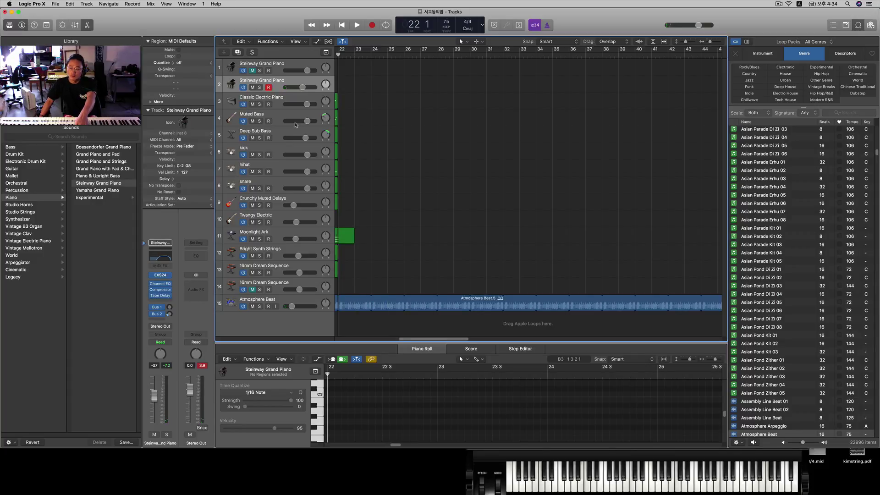
{"action": "key", "text": "comma"}
{"action": "key", "text": "comma"}
{"action": "key", "text": "comma"}
{"action": "key", "text": "comma"}
{"action": "key", "text": "comma"}
{"action": "key", "text": "comma"}
{"action": "key", "text": "comma"}
{"action": "key", "text": "comma"}
{"action": "key", "text": "comma"}
{"action": "key", "text": "comma"}
{"action": "key", "text": "comma"}
{"action": "key", "text": "comma"}
{"action": "key", "text": "comma"}
{"action": "key", "text": "comma"}
{"action": "key", "text": "comma"}
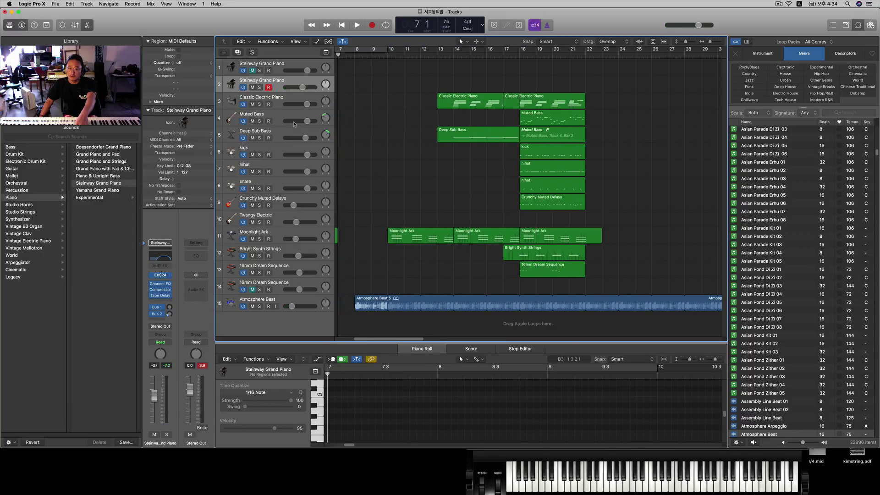
{"action": "key", "text": "period"}
{"action": "key", "text": "period"}
{"action": "key", "text": "comma"}
{"action": "key", "text": "space"}
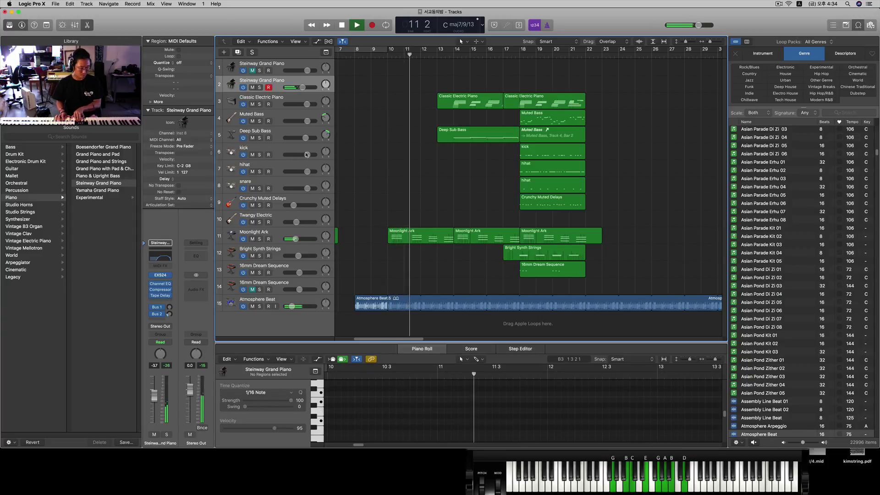
{"action": "key", "text": "space"}
Step: Try moving the looped Atmosphere Beat region to start at bar 12 and listen to its entry from bar 9
{"action": "key", "text": "comma"}
{"action": "key", "text": "comma"}
{"action": "key", "text": "comma"}
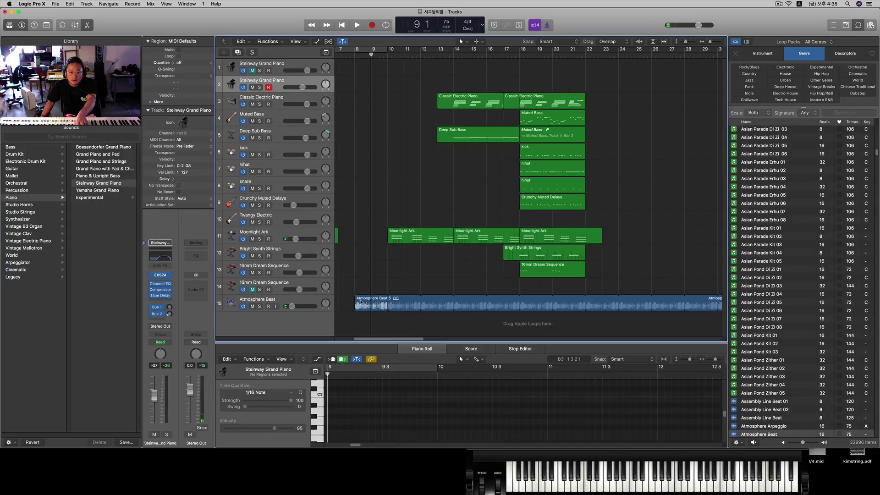
{"action": "left_click_drag", "start_coordinate": [371, 302], "coordinate": [438, 304]}
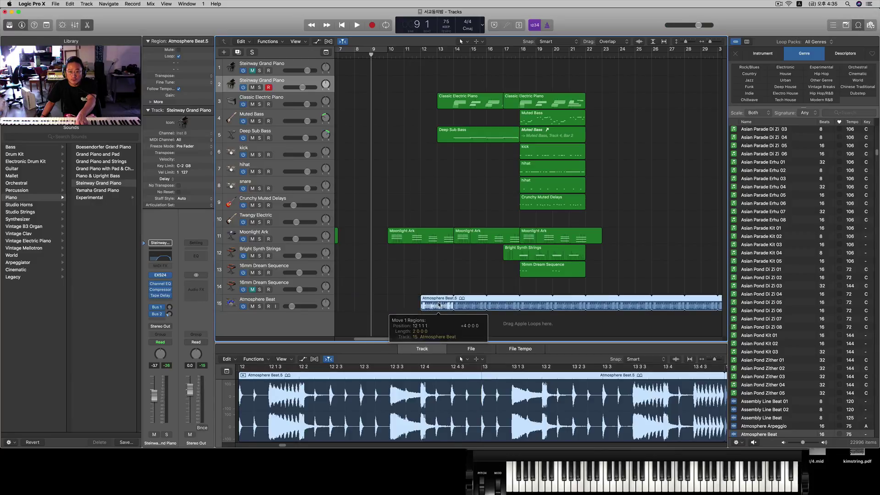
{"action": "key", "text": "space"}
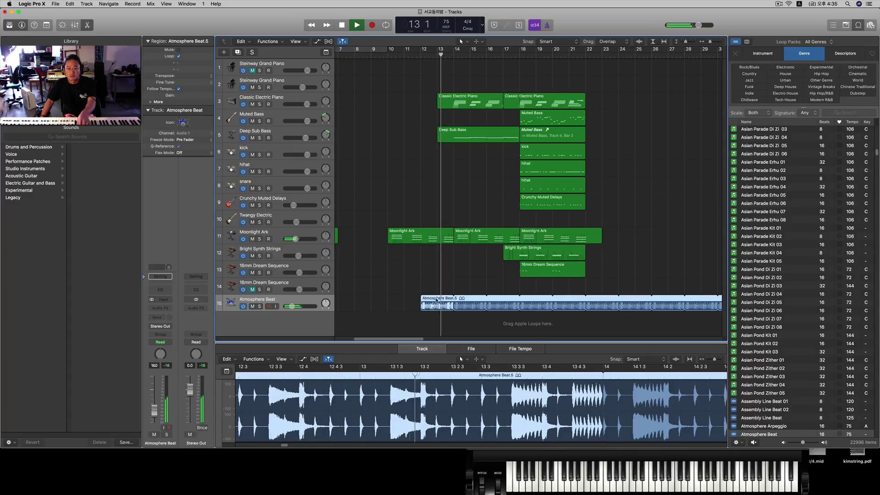
{"action": "key", "text": "space"}
Step: Move the looped Atmosphere Beat region to start at bar 14 and play back the intro through the full section
{"action": "left_click_drag", "start_coordinate": [437, 303], "coordinate": [468, 304]}
{"action": "key", "text": "comma"}
{"action": "key", "text": "comma"}
{"action": "key", "text": "comma"}
{"action": "key", "text": "space"}
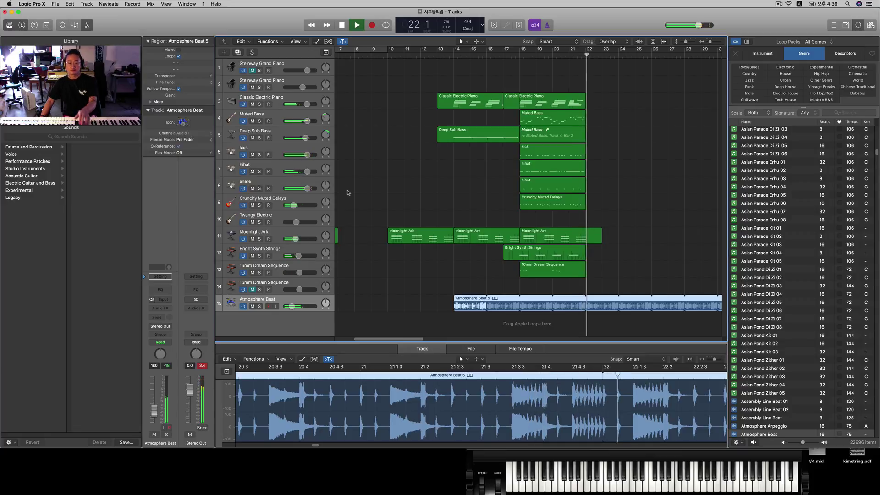
{"action": "key", "text": "space"}
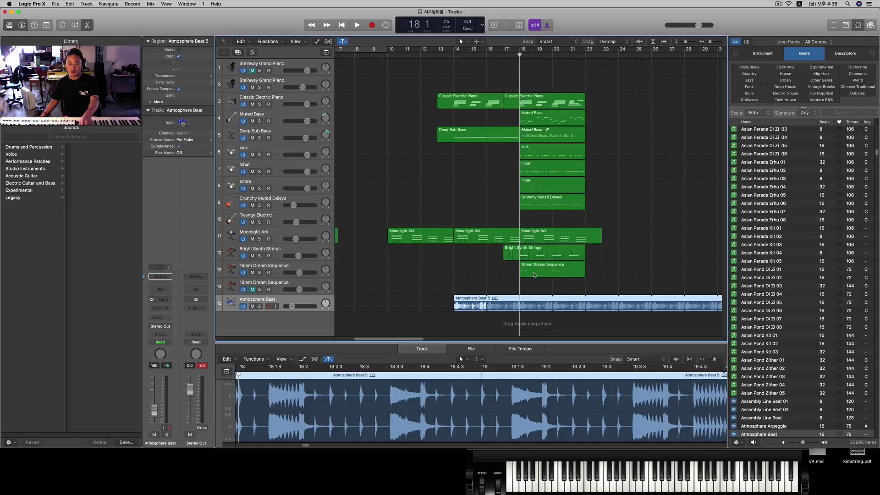
Step: Select the track 13 16mm Dream Sequence part and listen to it within the full section from bar 18
{"action": "left_click", "coordinate": [293, 269]}
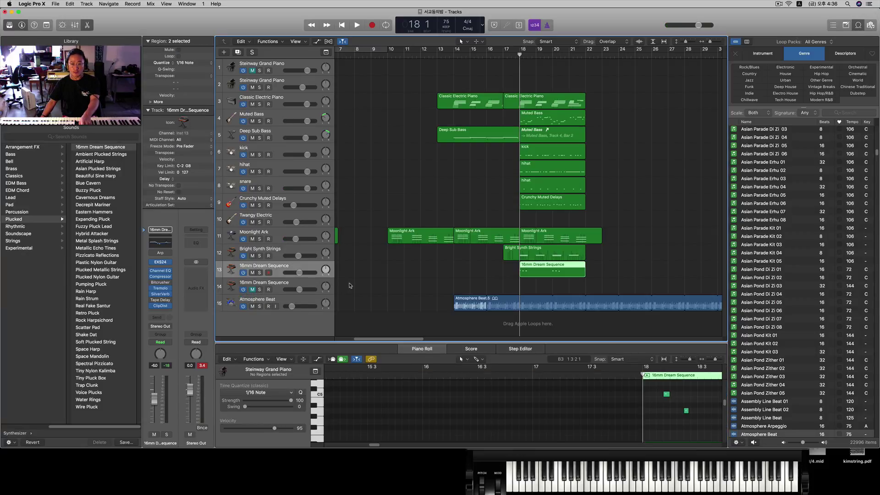
{"action": "key", "text": "space"}
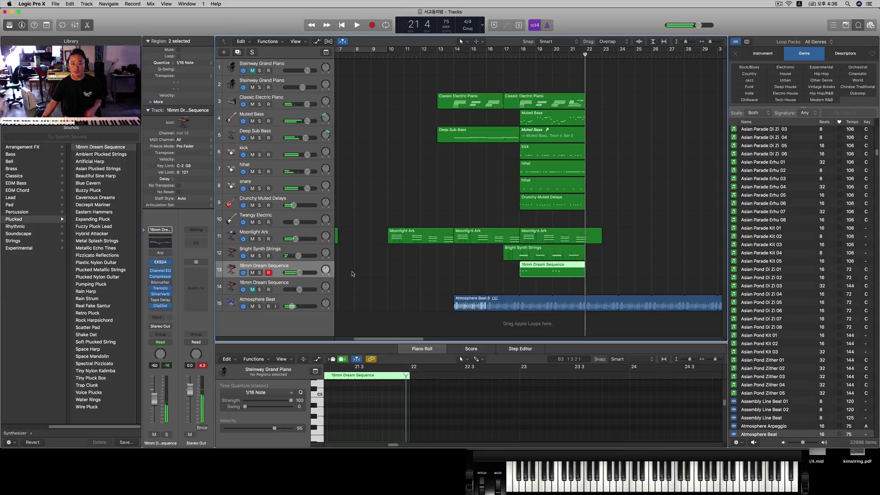
{"action": "left_click", "coordinate": [376, 204]}
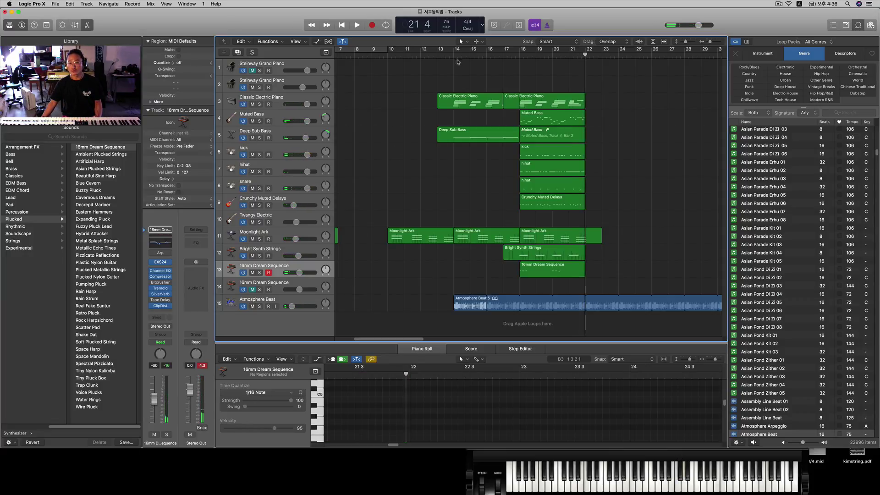
Step: Loop bars 14 to 22 for playing along on the unmuted first Steinway Grand Piano track, with the track 13 16mm Dream Sequence muted
{"action": "left_click_drag", "start_coordinate": [437, 52], "coordinate": [586, 53]}
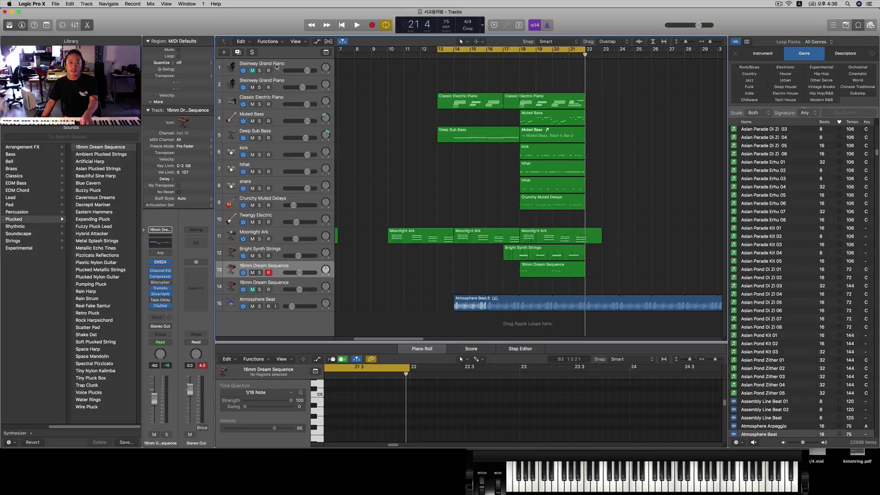
{"action": "left_click", "coordinate": [277, 65]}
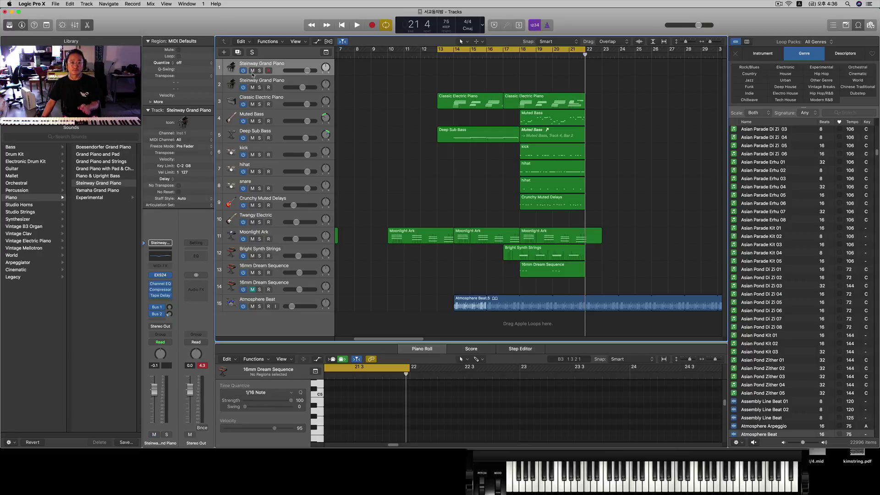
{"action": "key", "text": "space"}
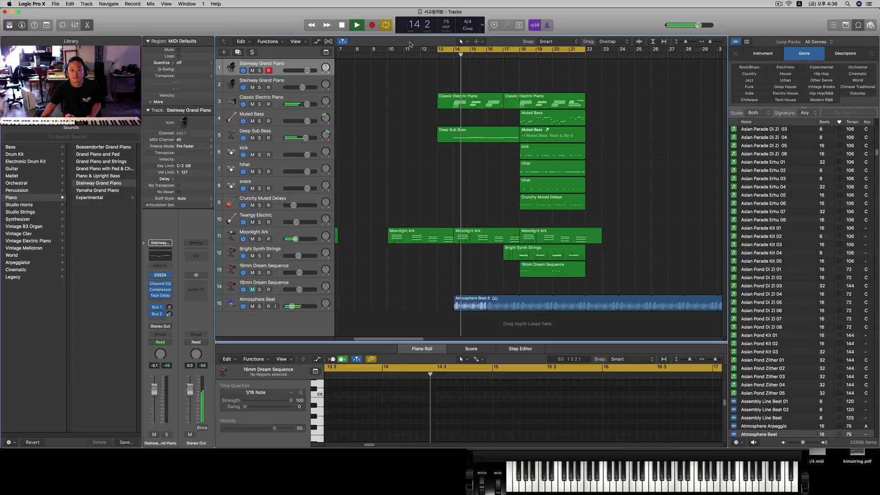
{"action": "left_click_drag", "start_coordinate": [438, 50], "coordinate": [454, 51]}
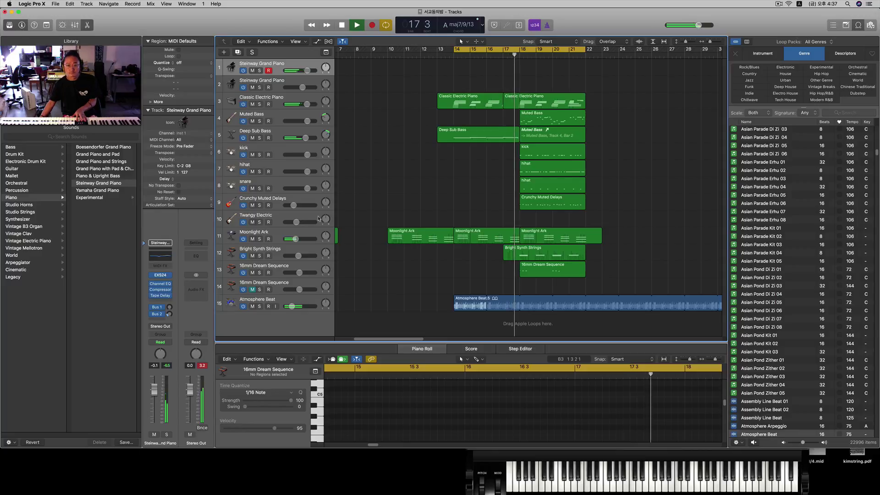
{"action": "left_click", "coordinate": [252, 272]}
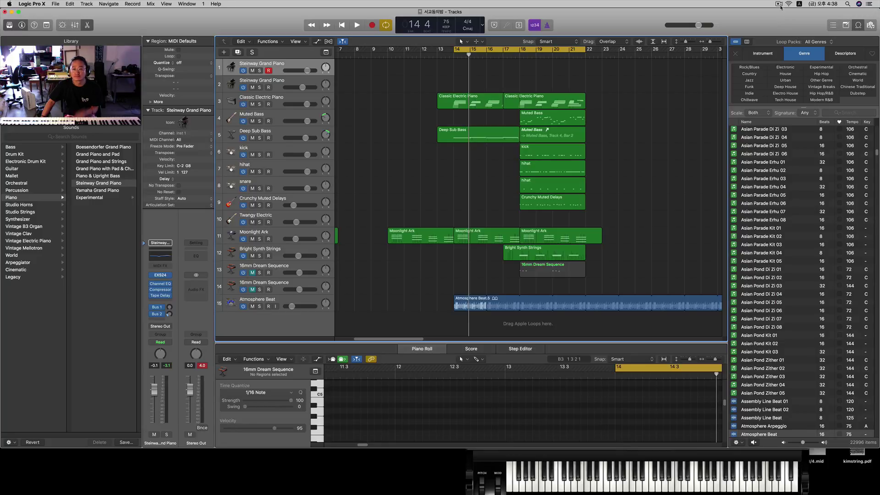
{"action": "left_click", "coordinate": [779, 5]}
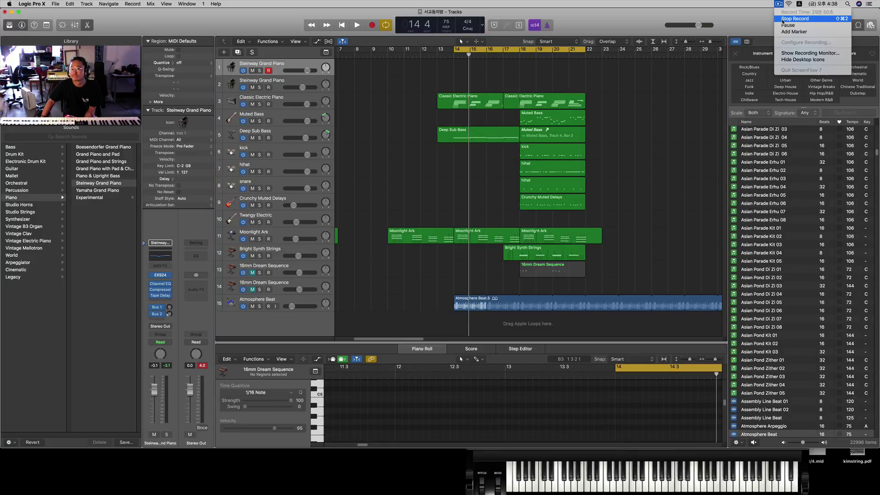